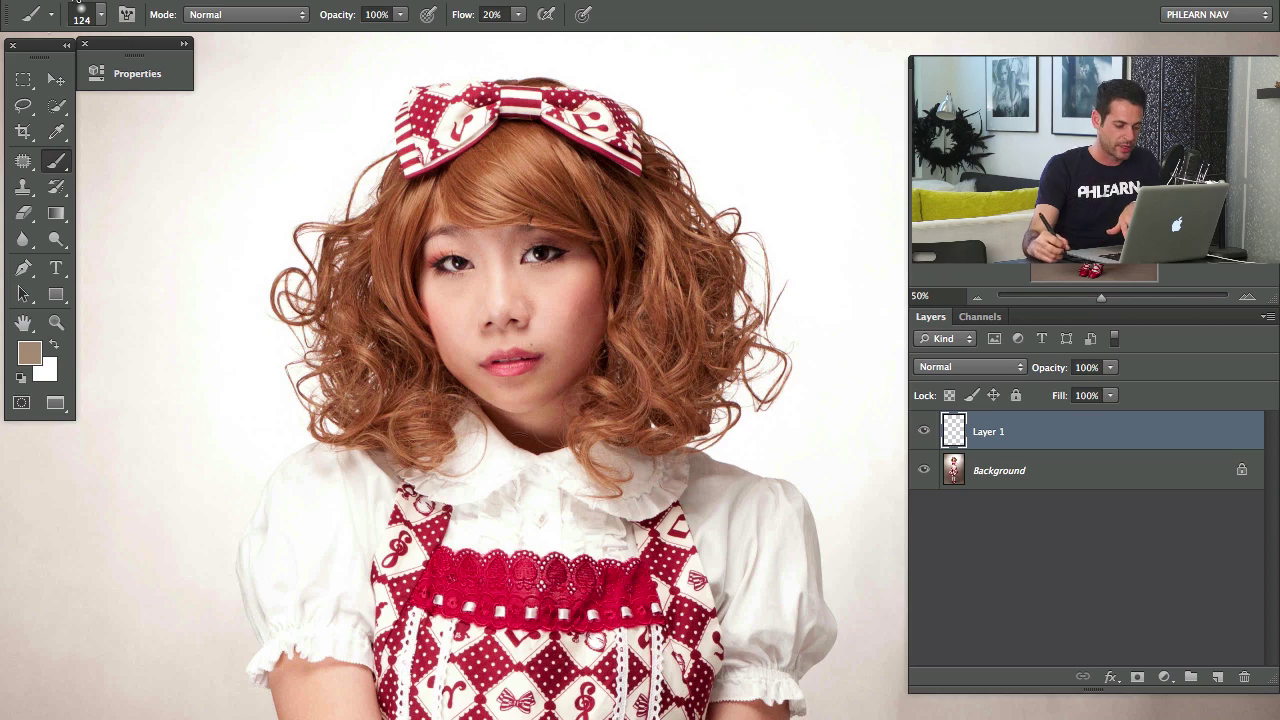
# On the Background layer, start a Pen tool path and trace the skirt's left edge from near the lace hem toward the waist.
pyautogui.scroll(-10, 401, 194)
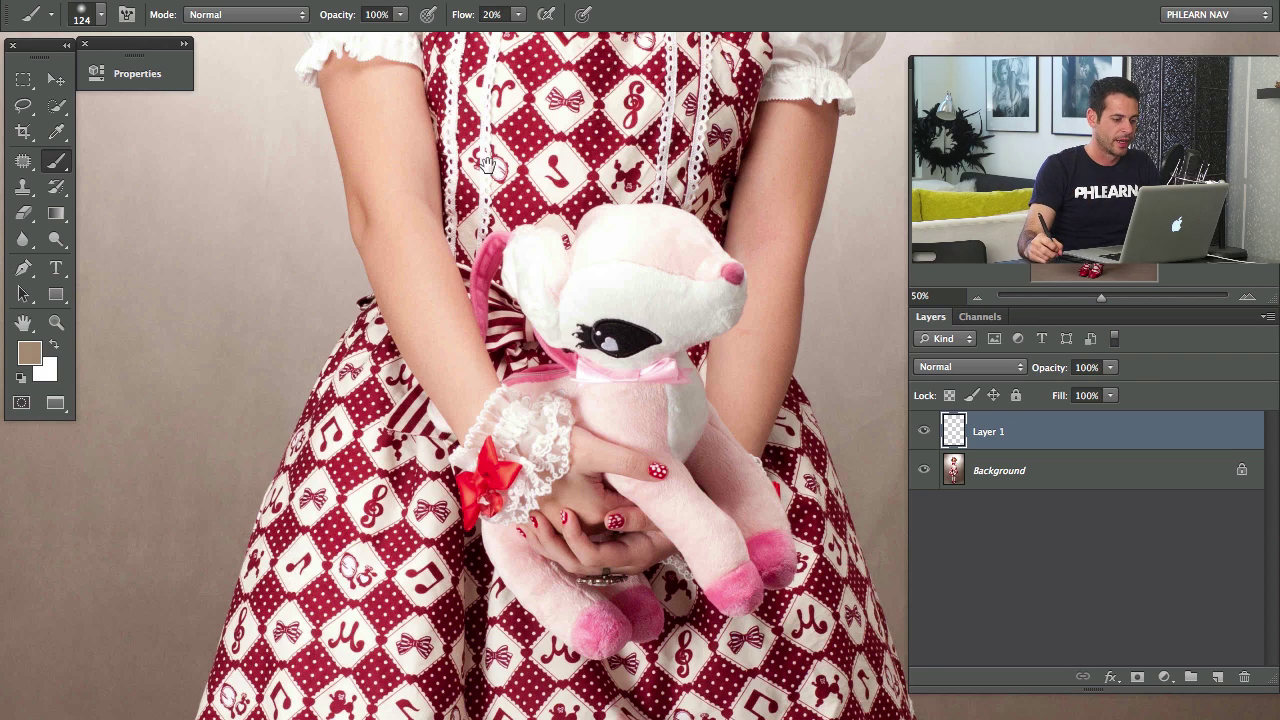
pyautogui.scroll(10, 446, 475)
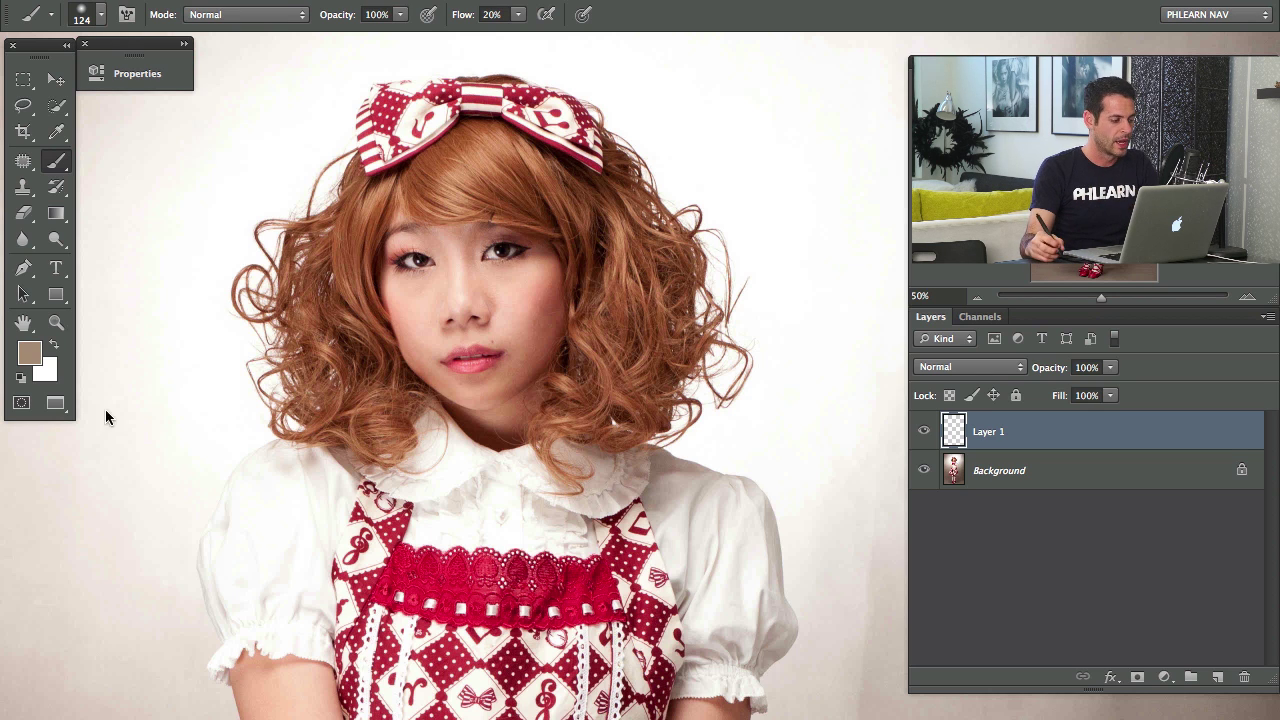
pyautogui.click(1028, 477)
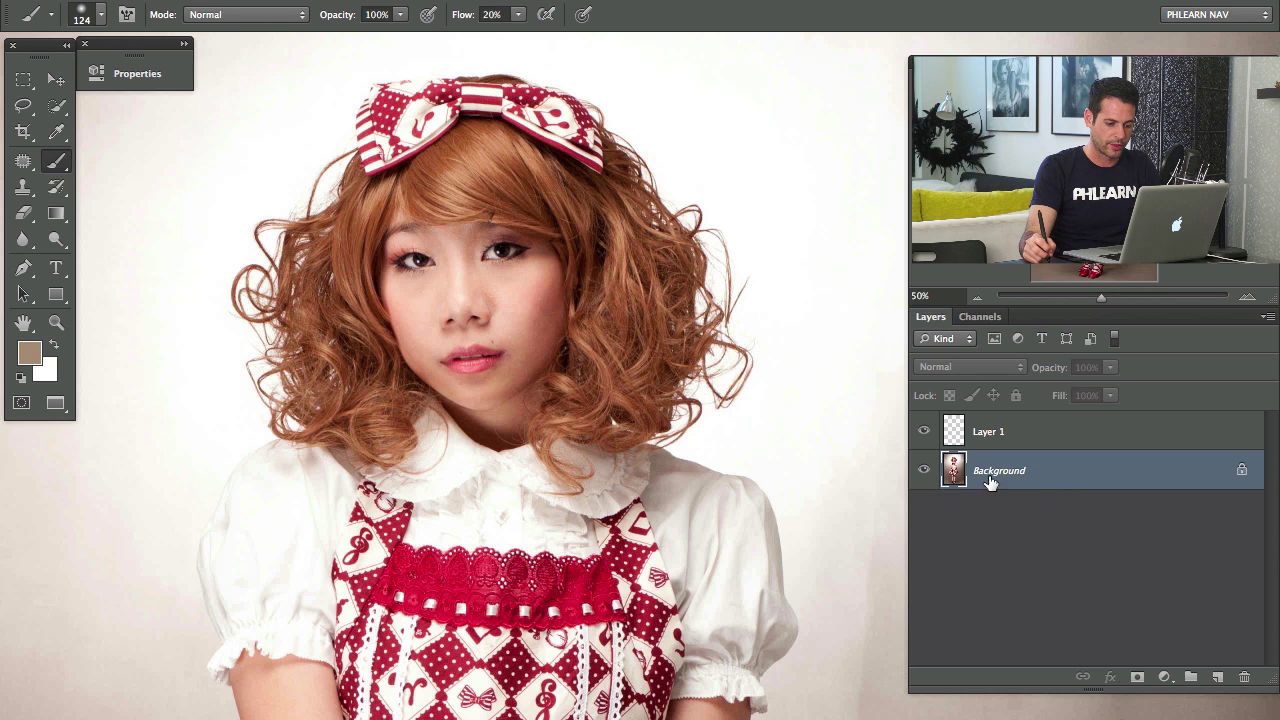
pyautogui.moveTo(553, 569); pyautogui.dragTo(601, 339)
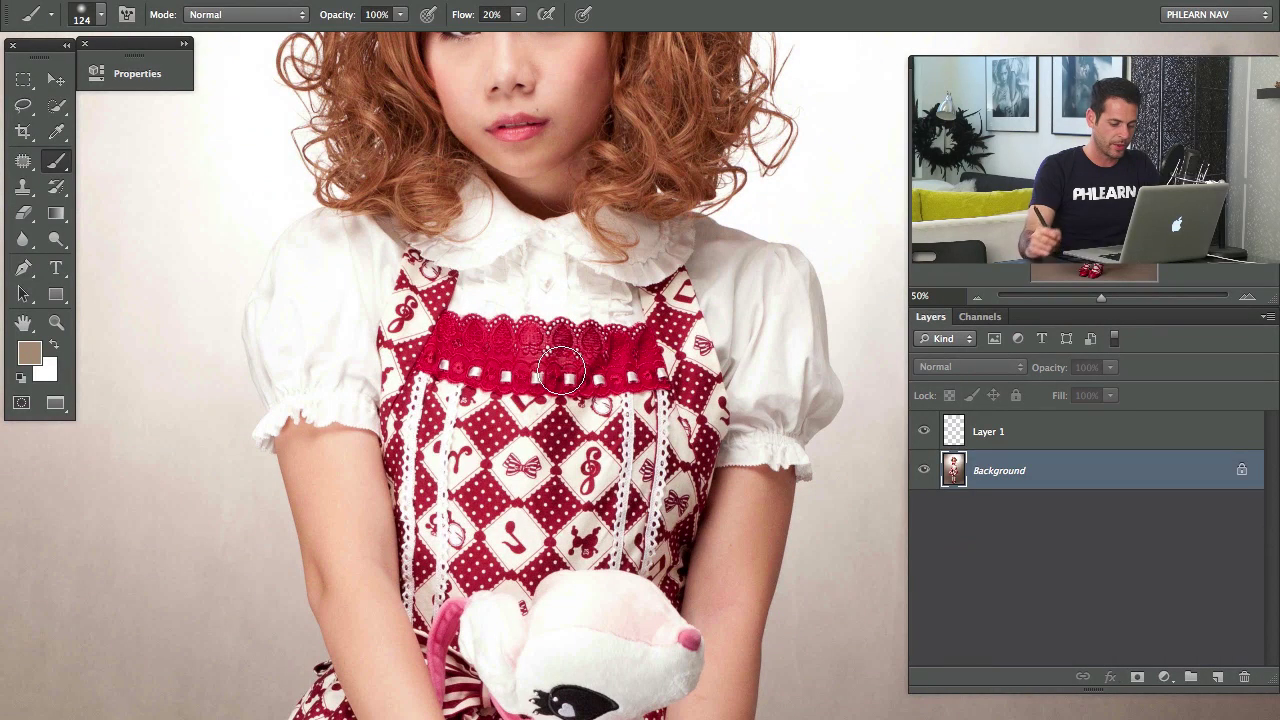
pyautogui.press('p')
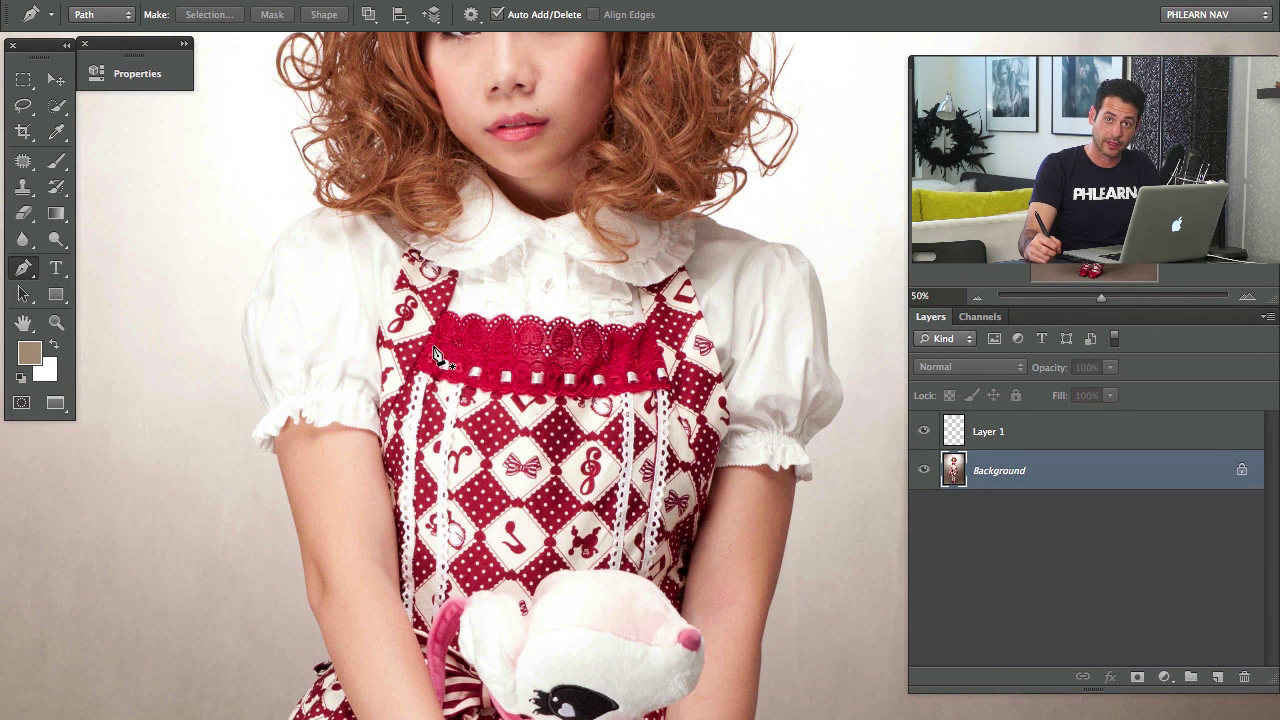
pyautogui.scroll(-10, 403, 300)
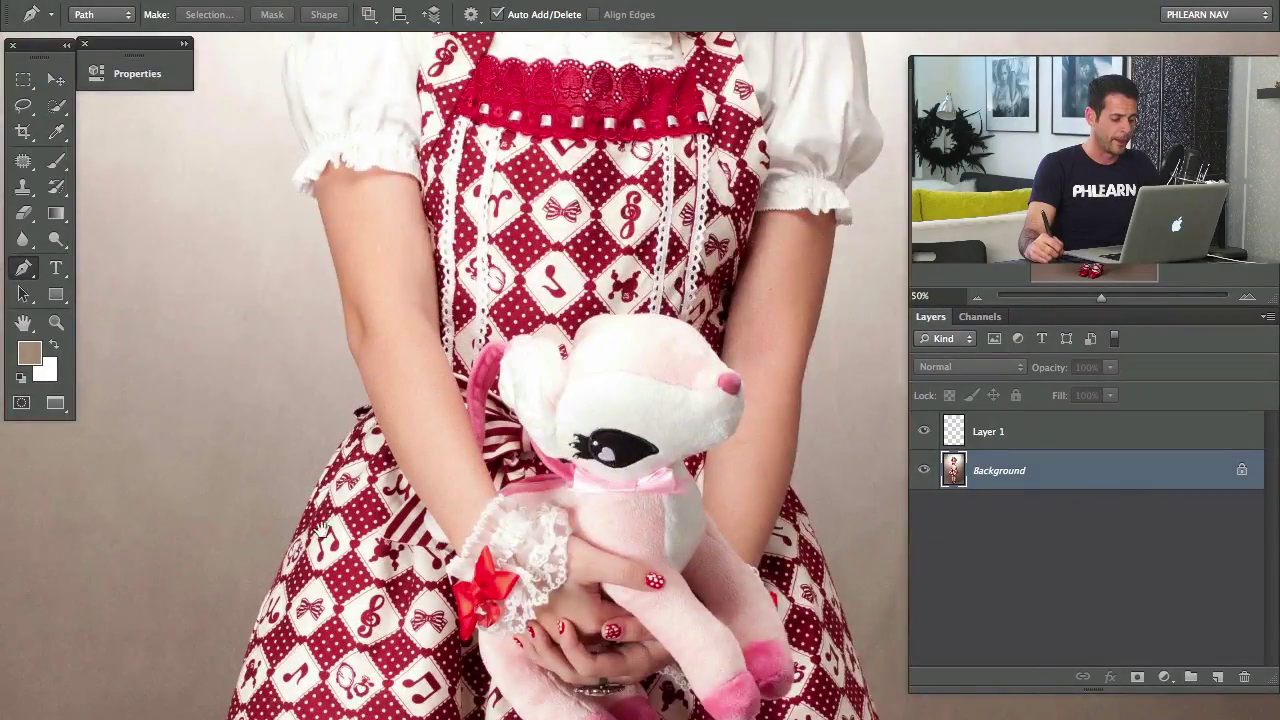
pyautogui.hotkey('ctrl', '+')
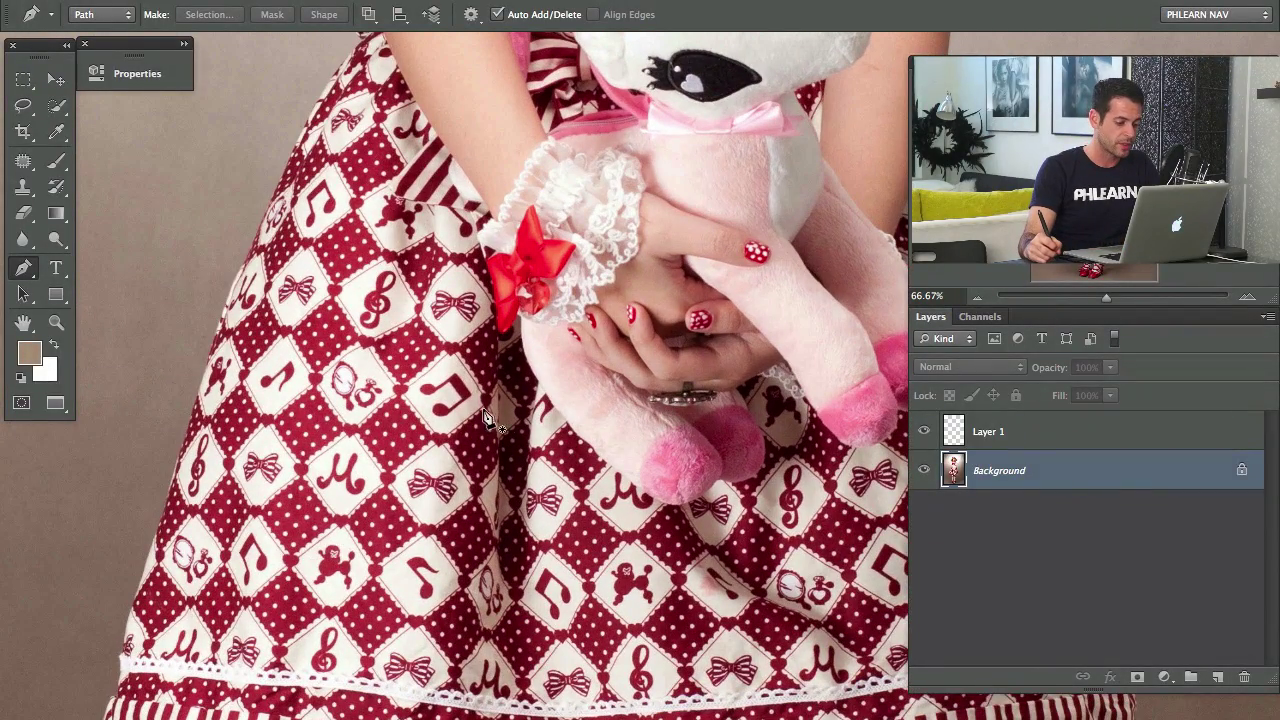
pyautogui.moveTo(405, 398); pyautogui.dragTo(496, 410)
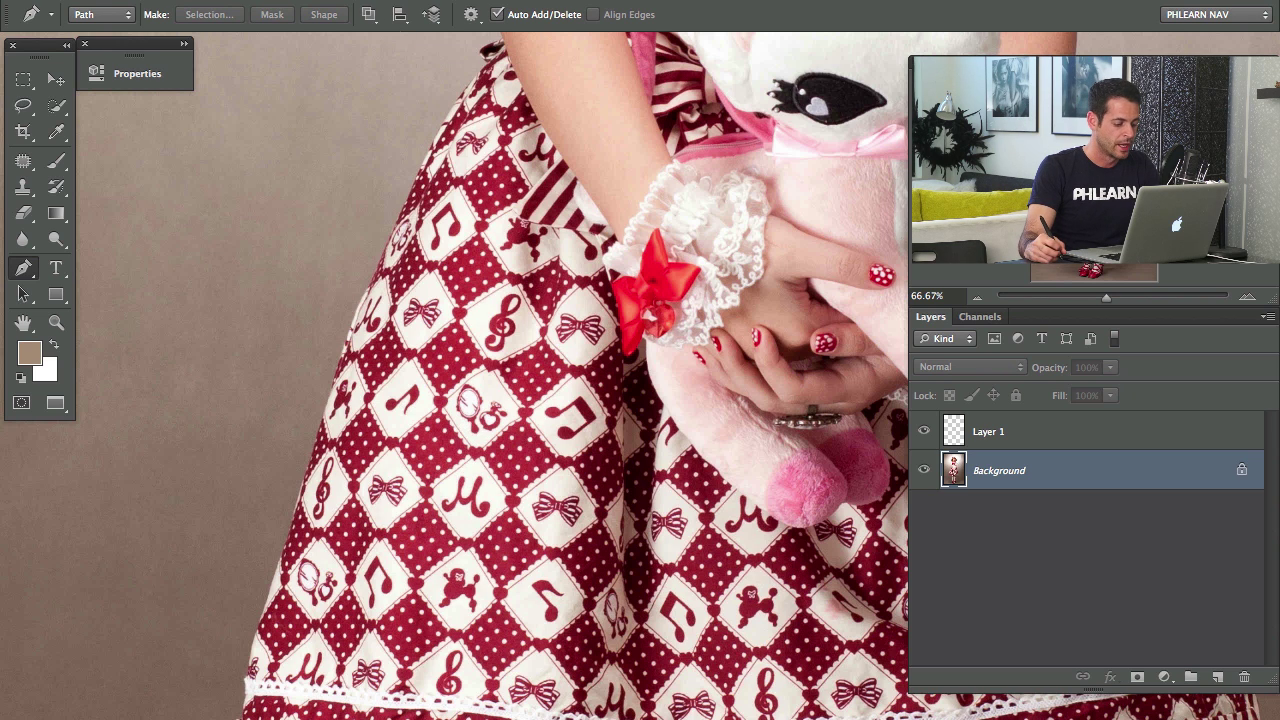
pyautogui.click(256, 633)
pyautogui.click(319, 442)
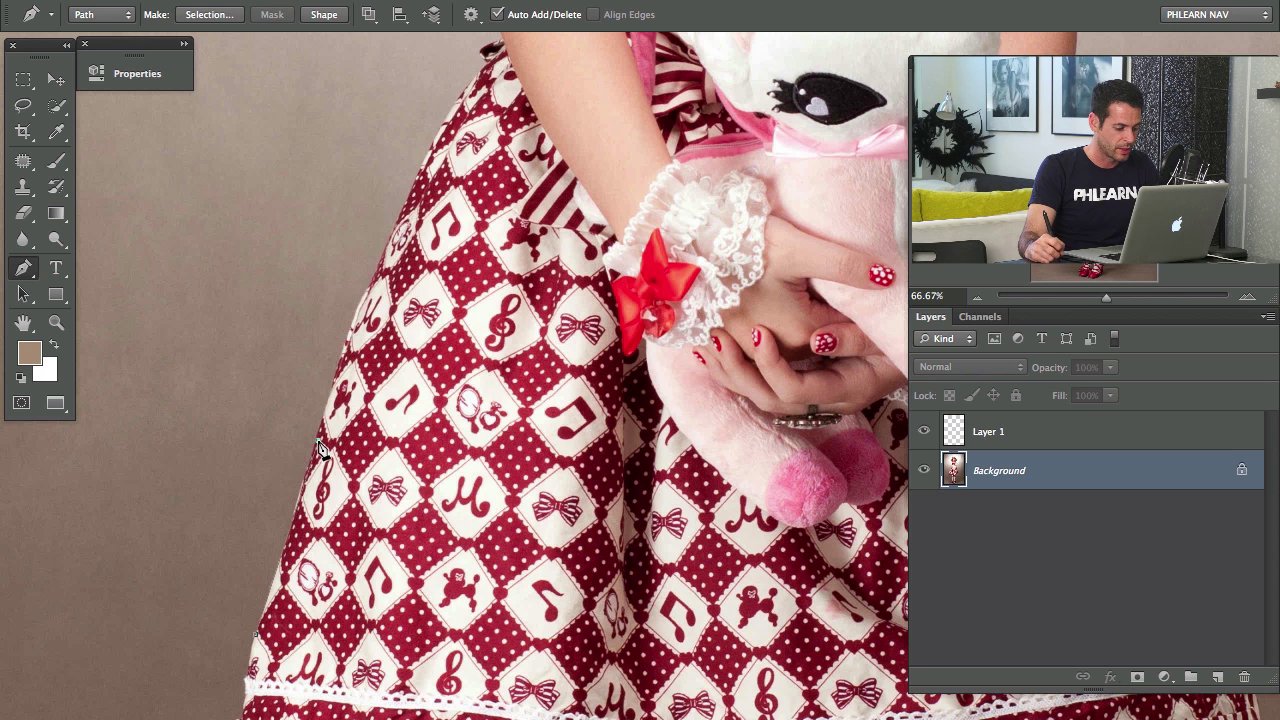
pyautogui.click(379, 266)
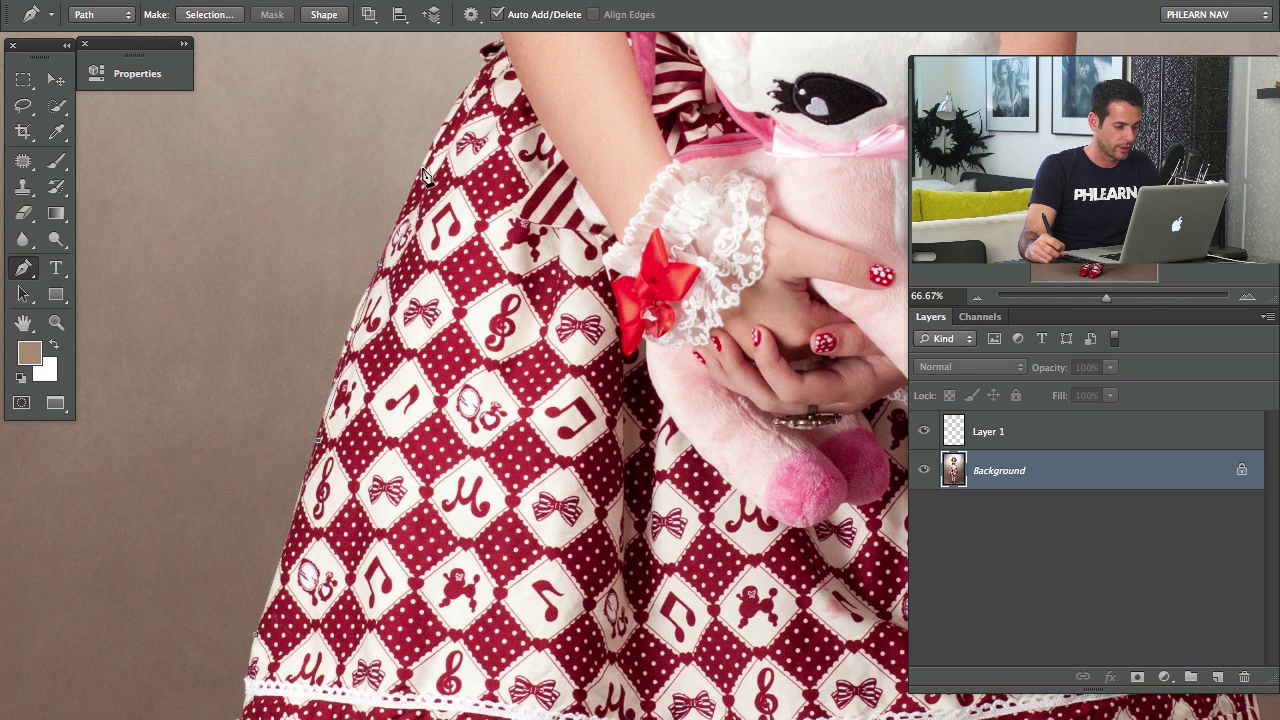
pyautogui.click(445, 121)
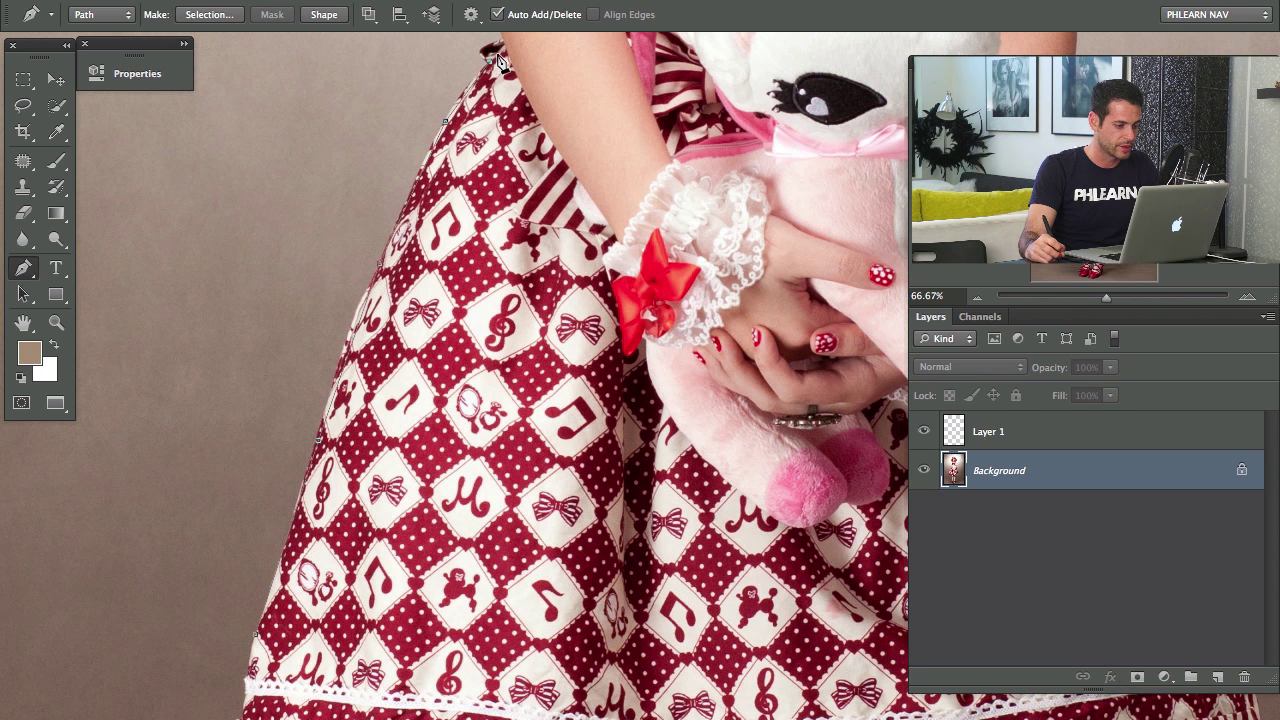
# Continue the path from the waist up the outer edge of the model's arm on the left side of the photo.
pyautogui.moveTo(510, 60); pyautogui.dragTo(485, 168)
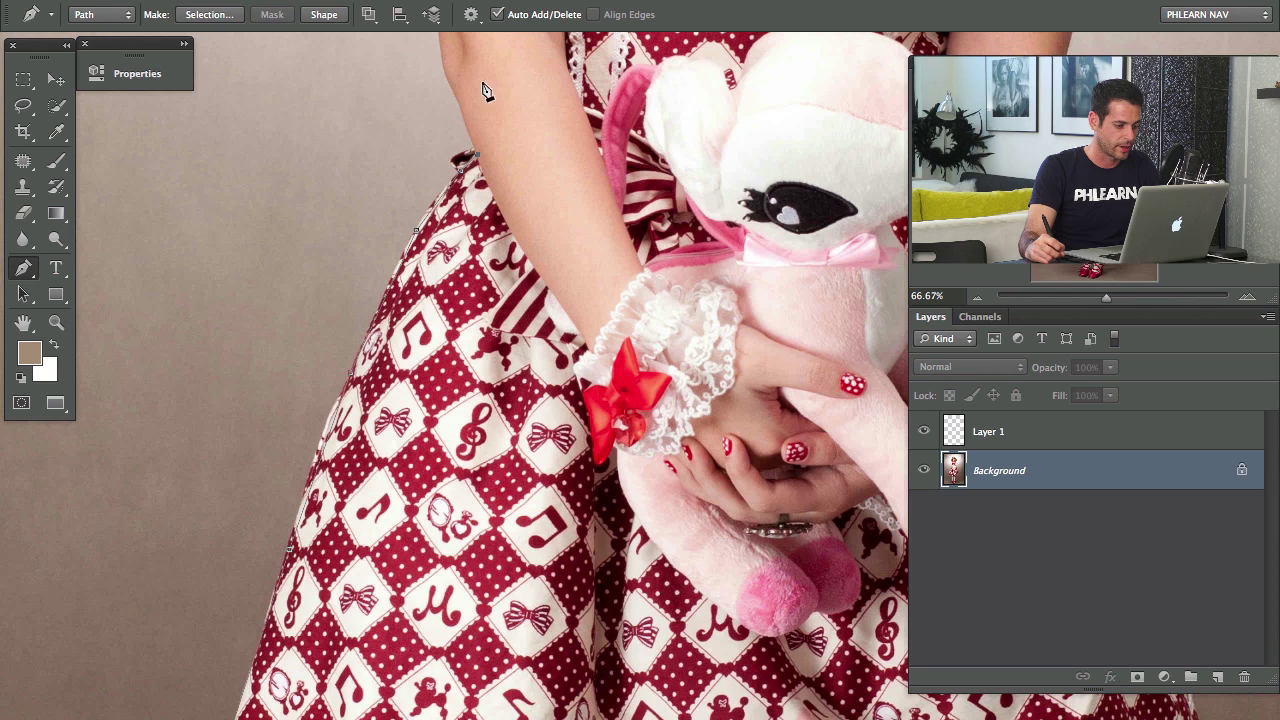
pyautogui.moveTo(486, 91); pyautogui.dragTo(486, 271)
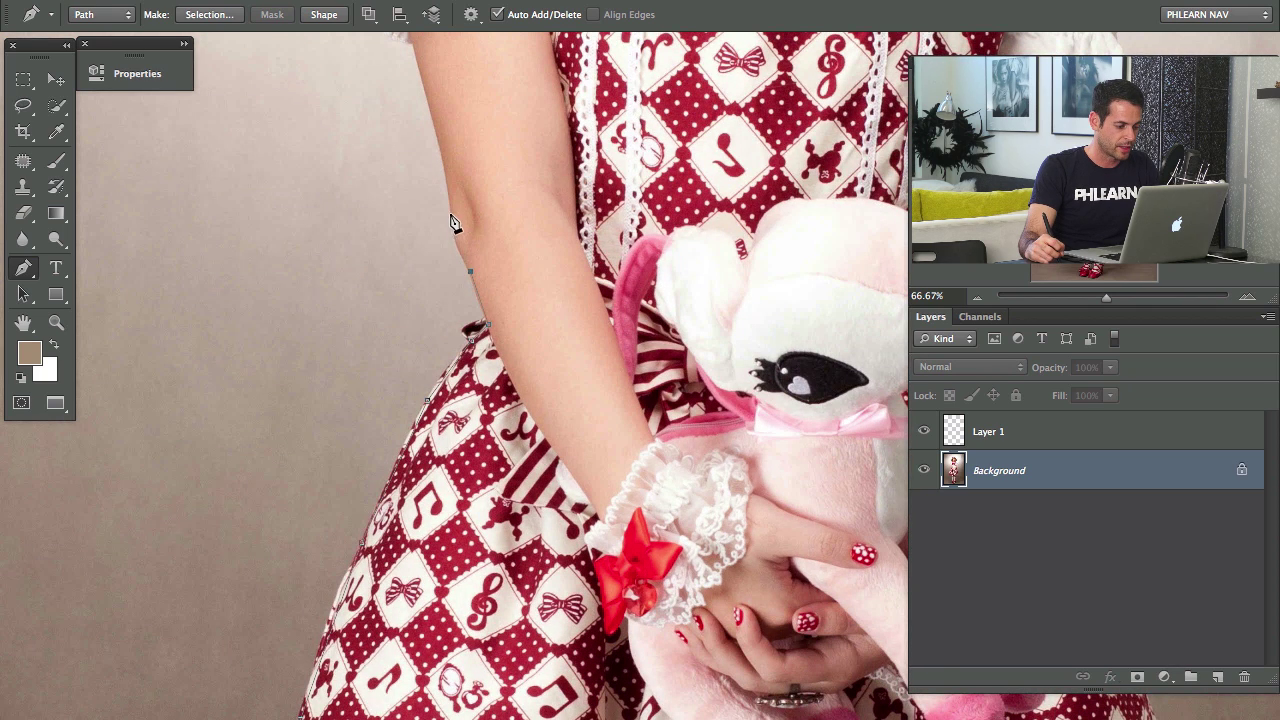
pyautogui.click(452, 233)
pyautogui.click(441, 150)
# Extend the path around the left sleeve's ruffled cuff and up its puffed outer edge to the shoulder.
pyautogui.scroll(4, 436, 180)
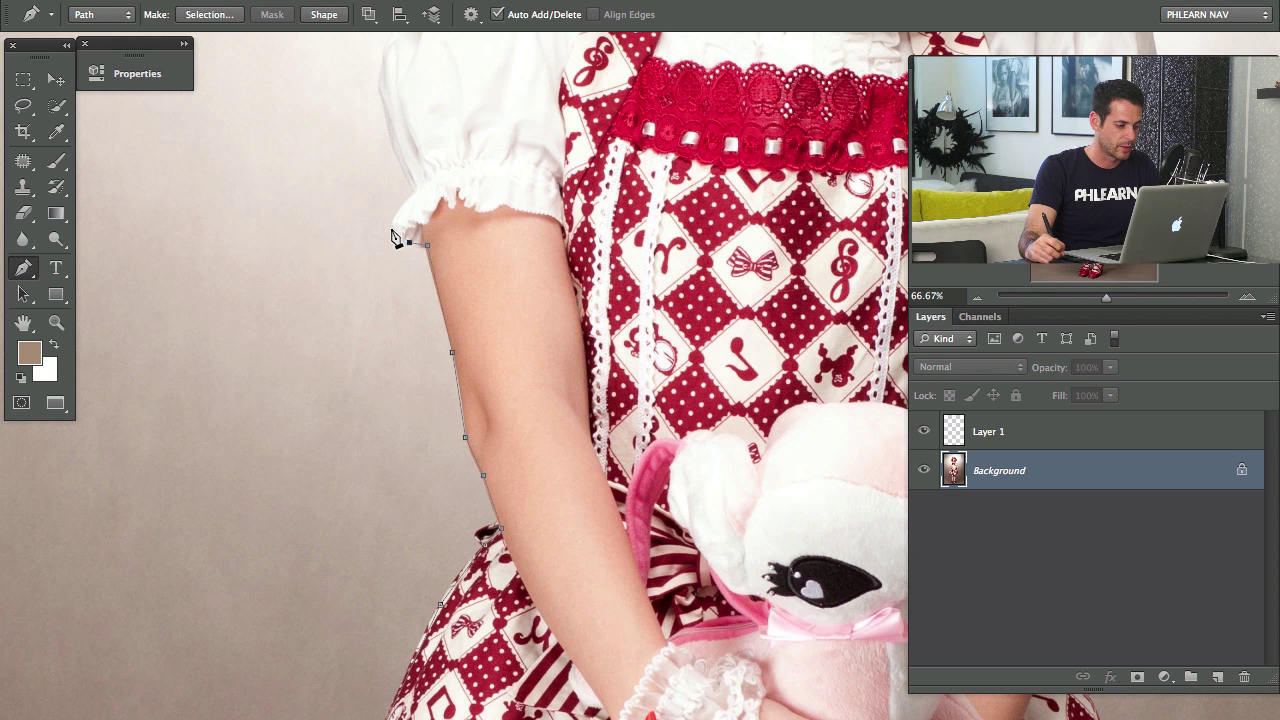
pyautogui.click(393, 228)
pyautogui.scroll(3, 422, 140)
pyautogui.click(389, 266)
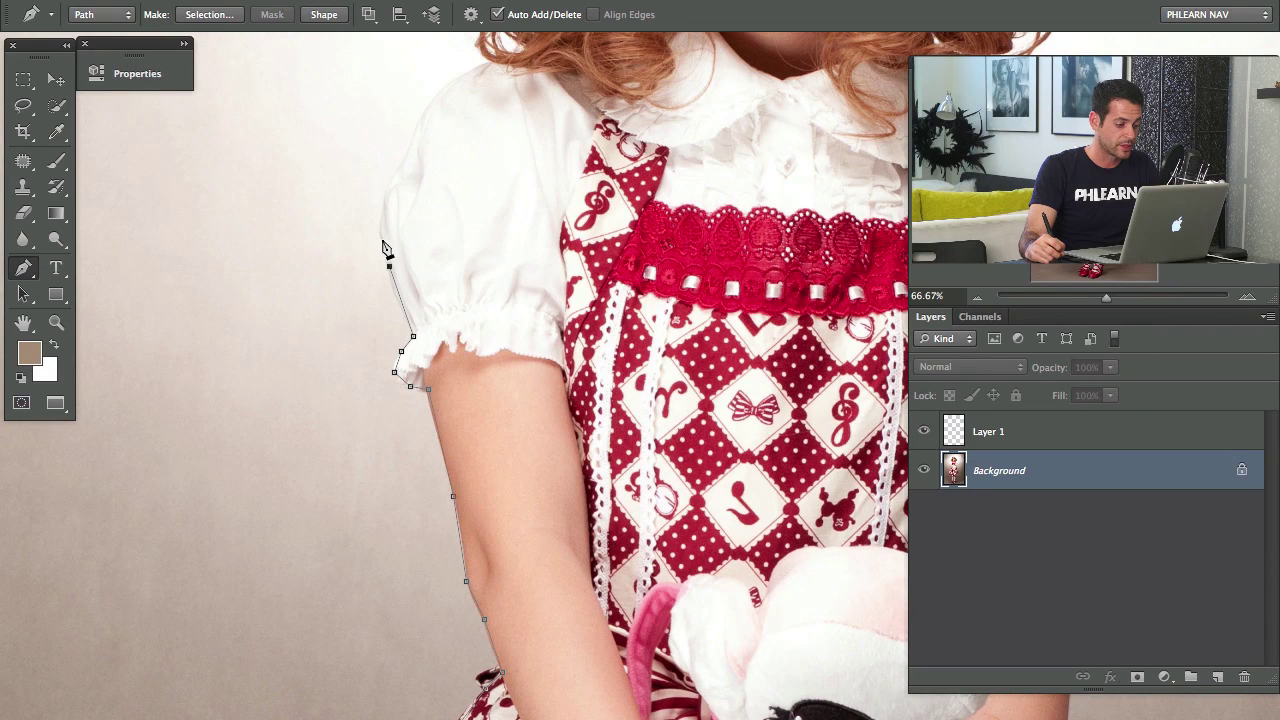
pyautogui.click(387, 191)
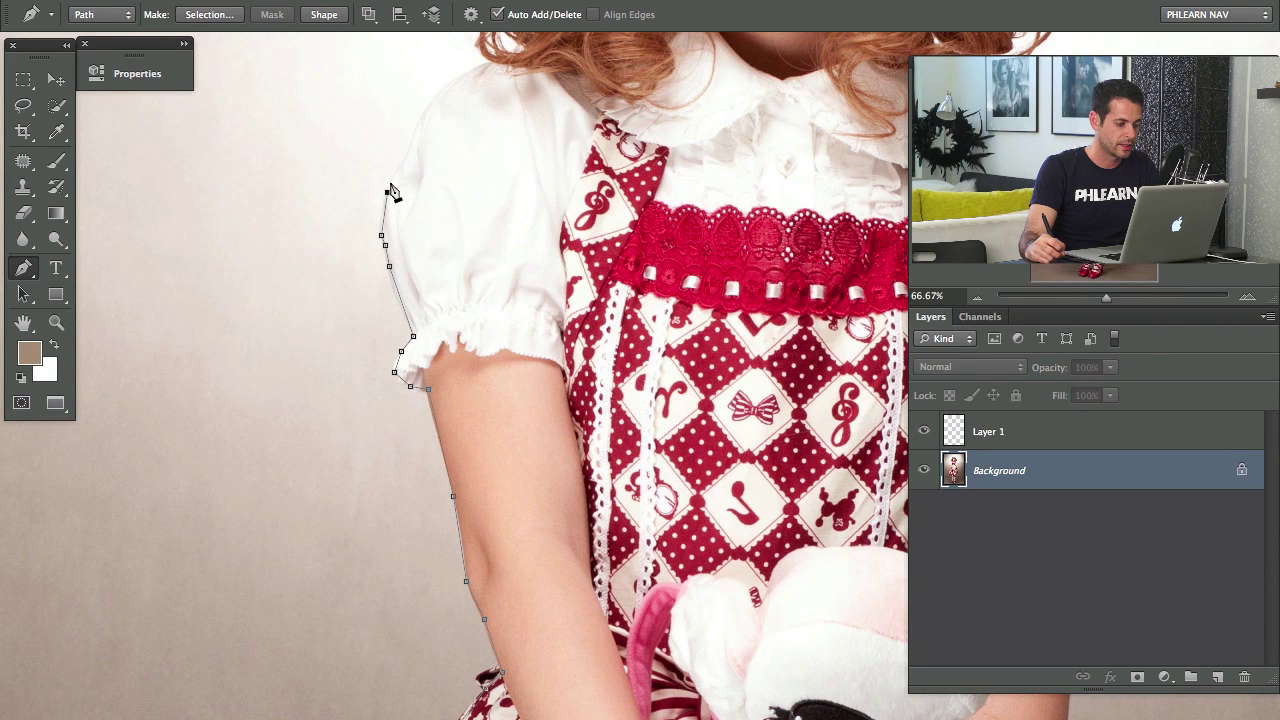
pyautogui.click(404, 162)
pyautogui.click(424, 114)
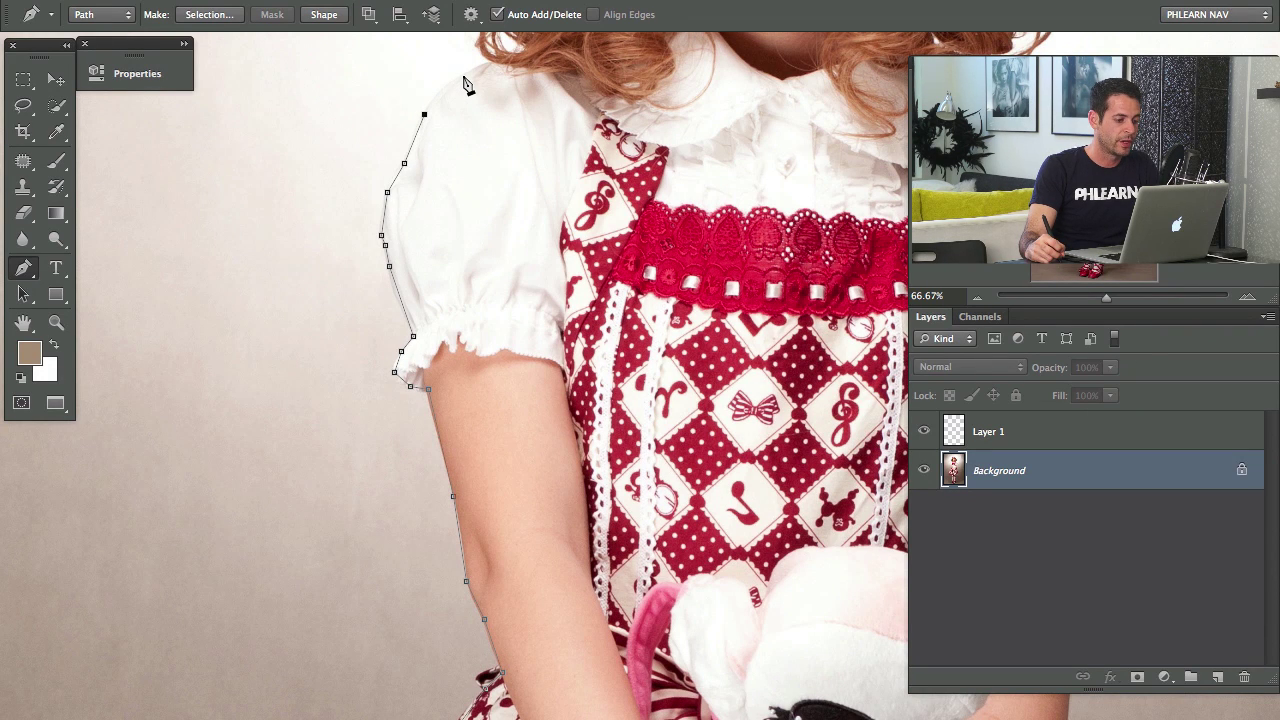
pyautogui.click(463, 76)
pyautogui.click(489, 61)
# Carry the path across the hair and neck area to the opposite shoulder of the blouse.
pyautogui.moveTo(572, 54); pyautogui.dragTo(428, 241)
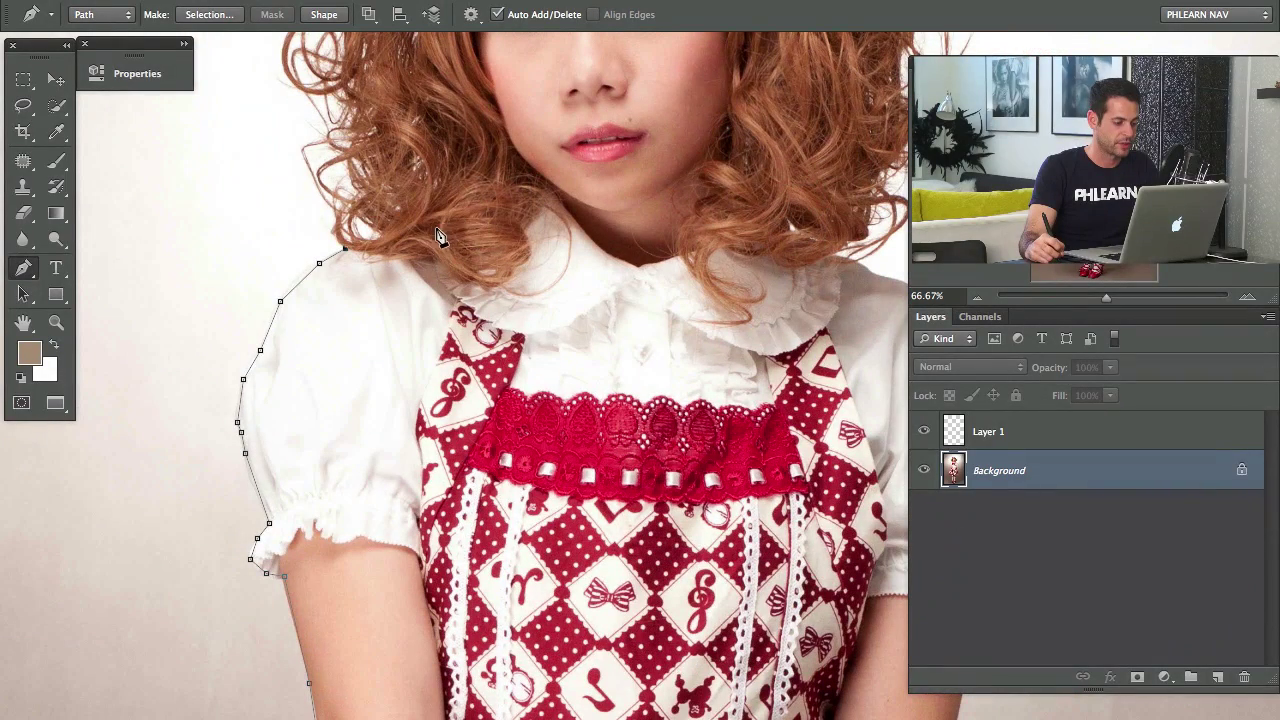
pyautogui.click(446, 222)
pyautogui.click(605, 223)
pyautogui.moveTo(751, 271); pyautogui.dragTo(528, 321)
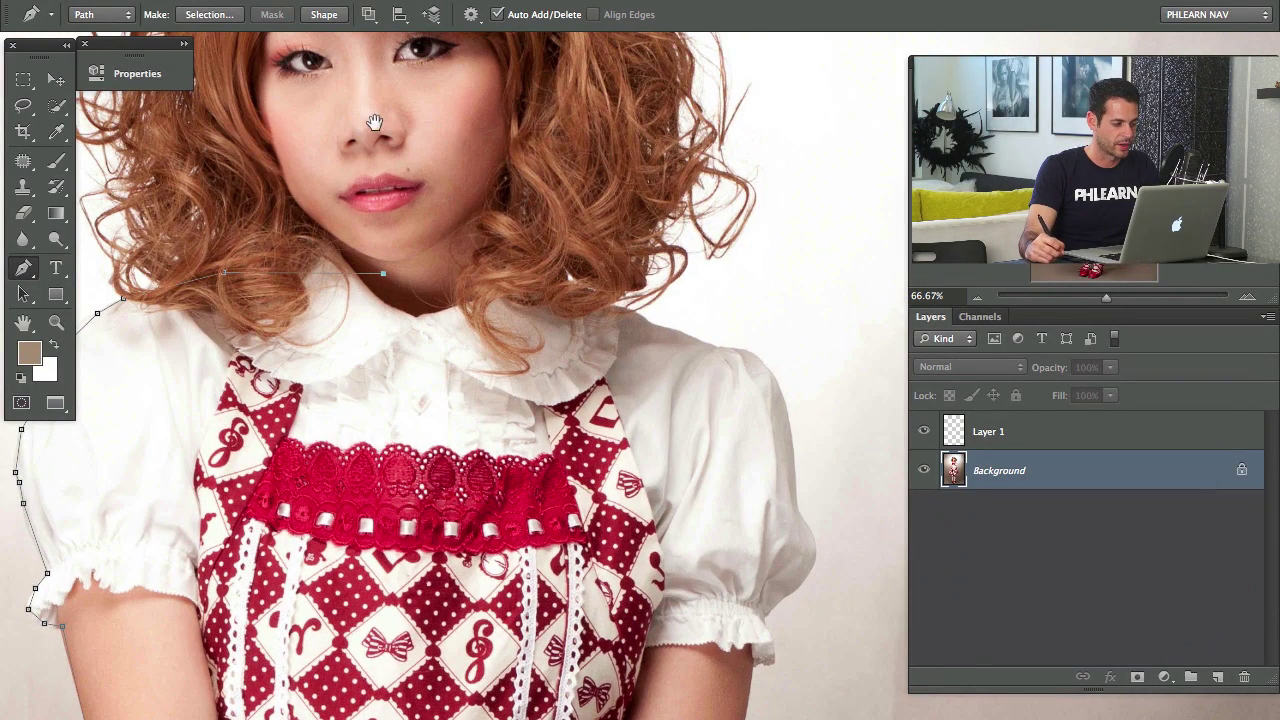
pyautogui.moveTo(635, 314); pyautogui.dragTo(655, 325)
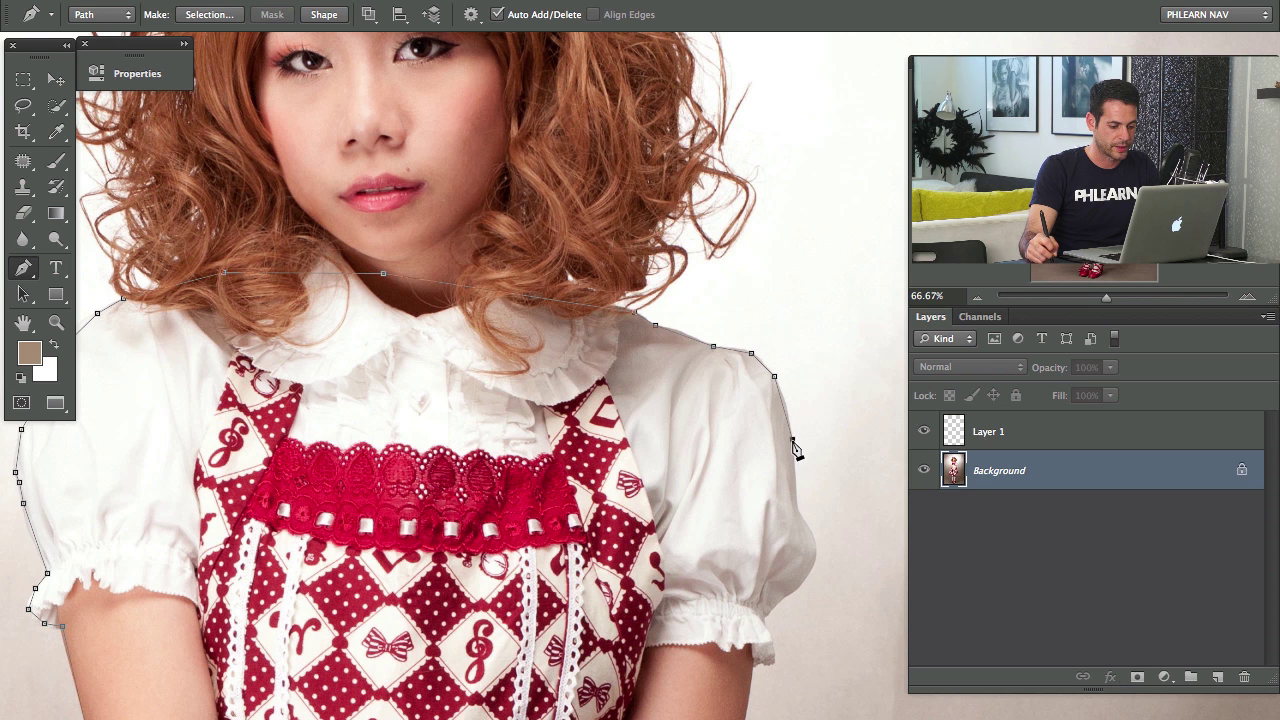
# Trace the outer edge of the right puffed sleeve down around its ruffled cuff.
pyautogui.click(797, 509)
pyautogui.scroll(-3, 780, 470)
pyautogui.hscroll(1, 780, 470)
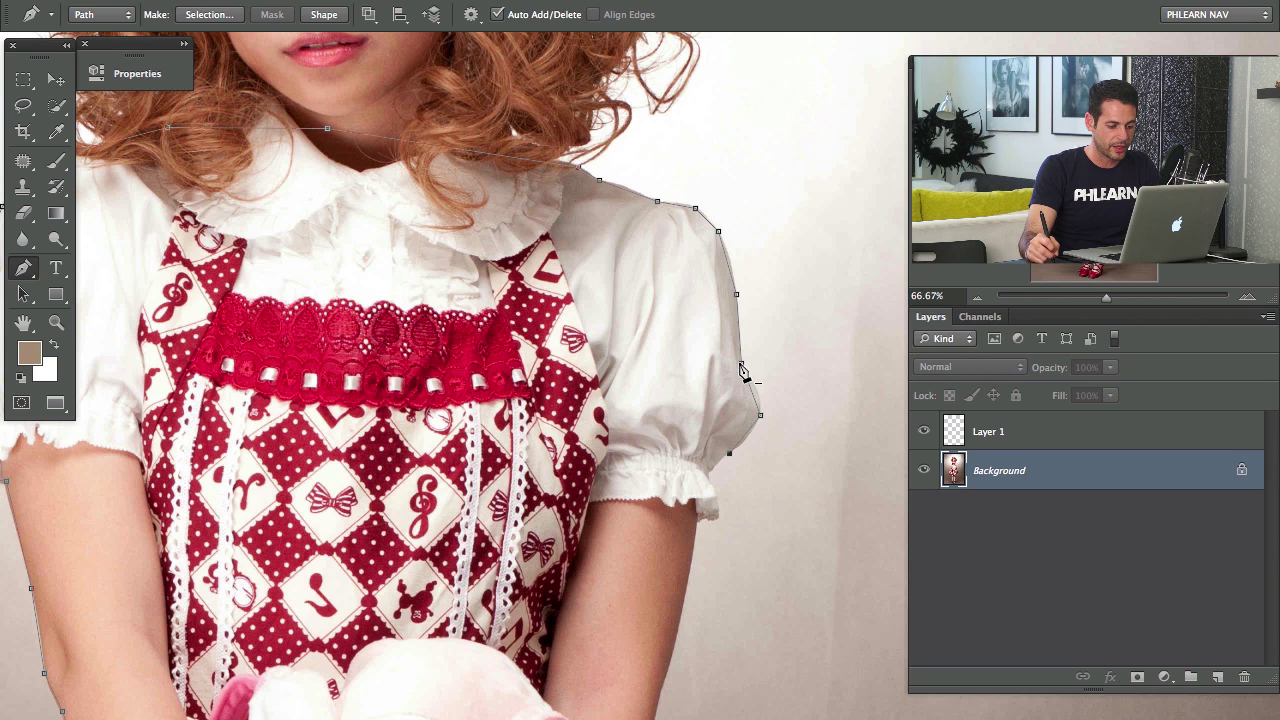
pyautogui.click(708, 474)
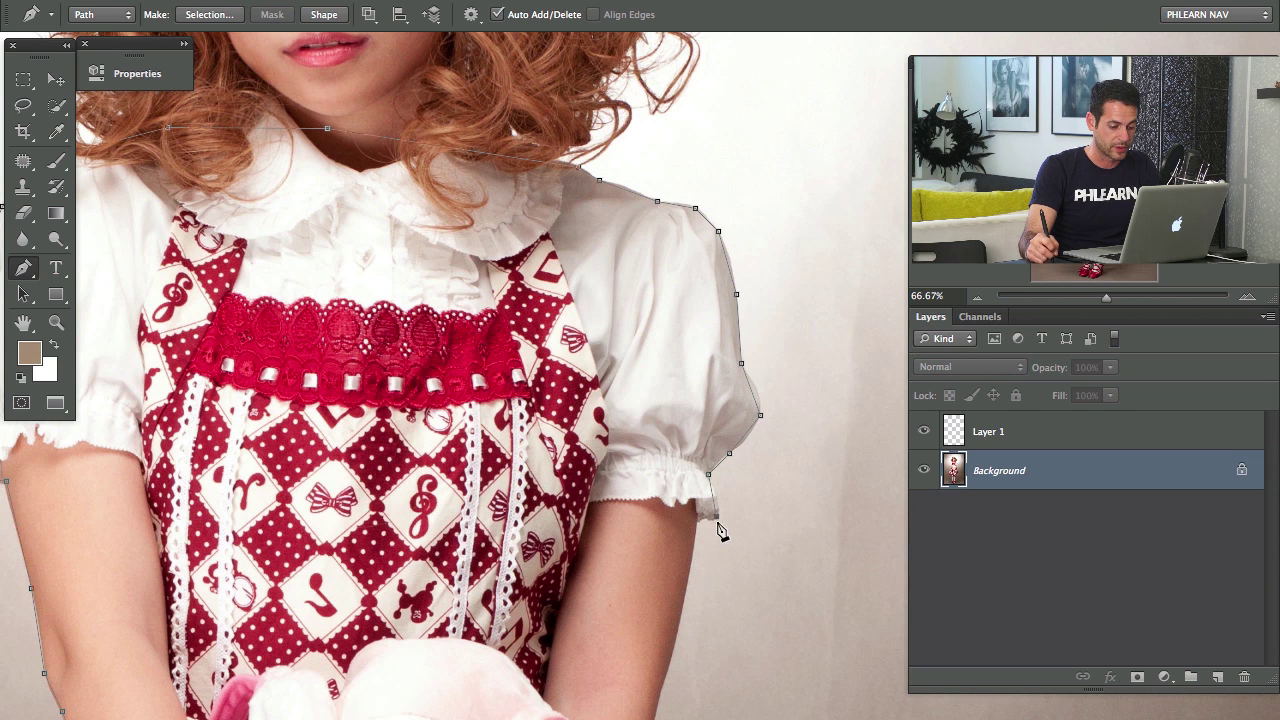
pyautogui.click(698, 523)
# Continue the path down the outer edge of the right arm to where it meets the skirt.
pyautogui.moveTo(663, 586); pyautogui.dragTo(706, 388)
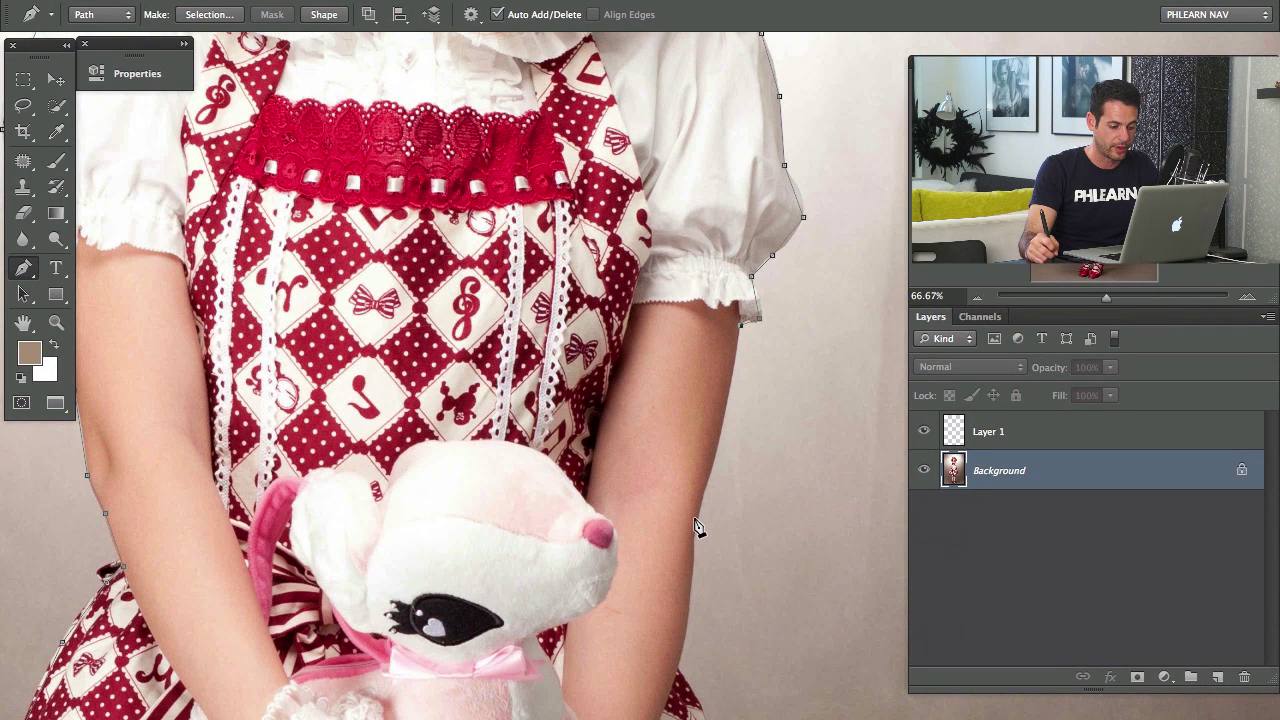
pyautogui.click(721, 429)
pyautogui.click(692, 534)
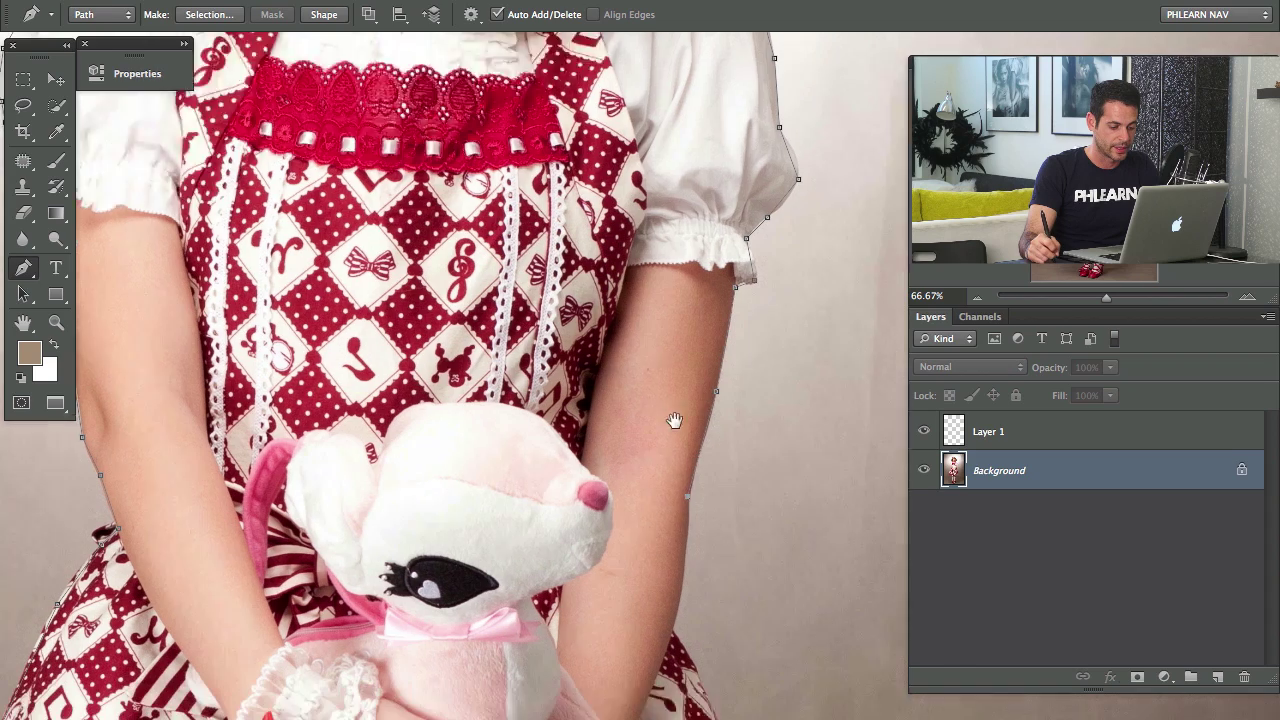
pyautogui.scroll(-5, 700, 450)
pyautogui.click(683, 390)
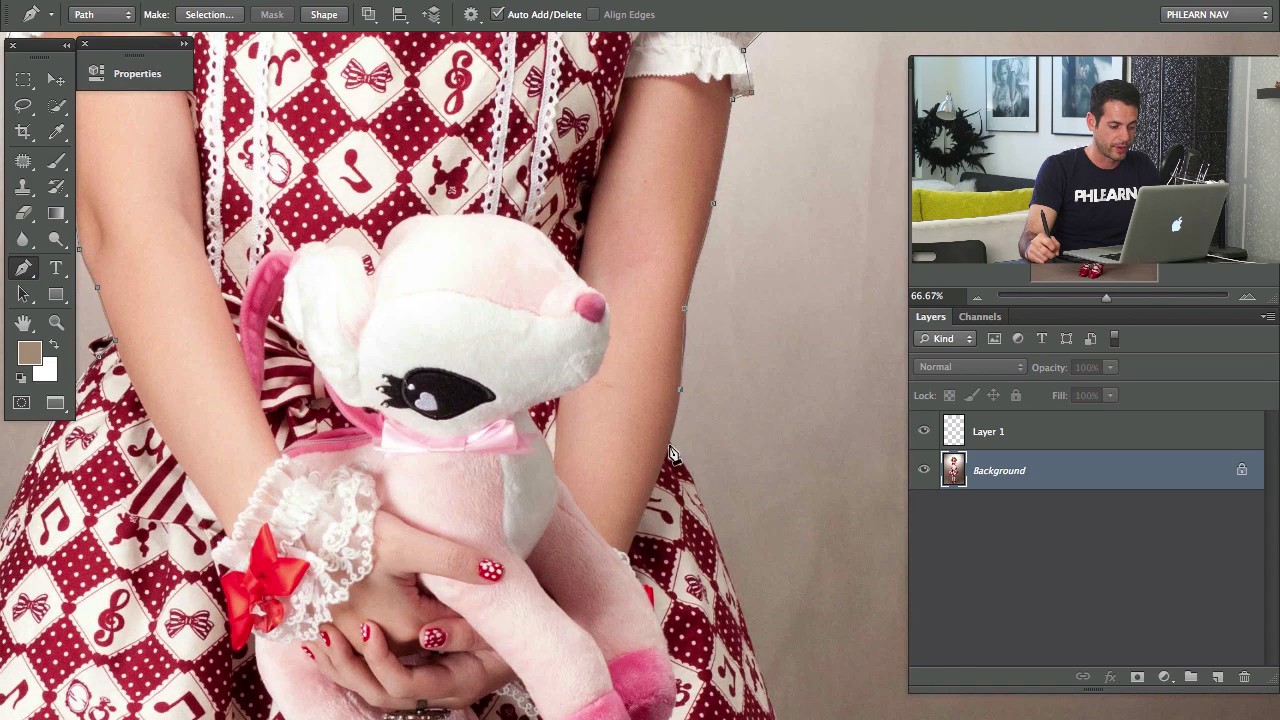
pyautogui.click(671, 444)
# Trace the skirt's right edge down to the white lace trim near the hem.
pyautogui.moveTo(731, 608); pyautogui.dragTo(637, 385)
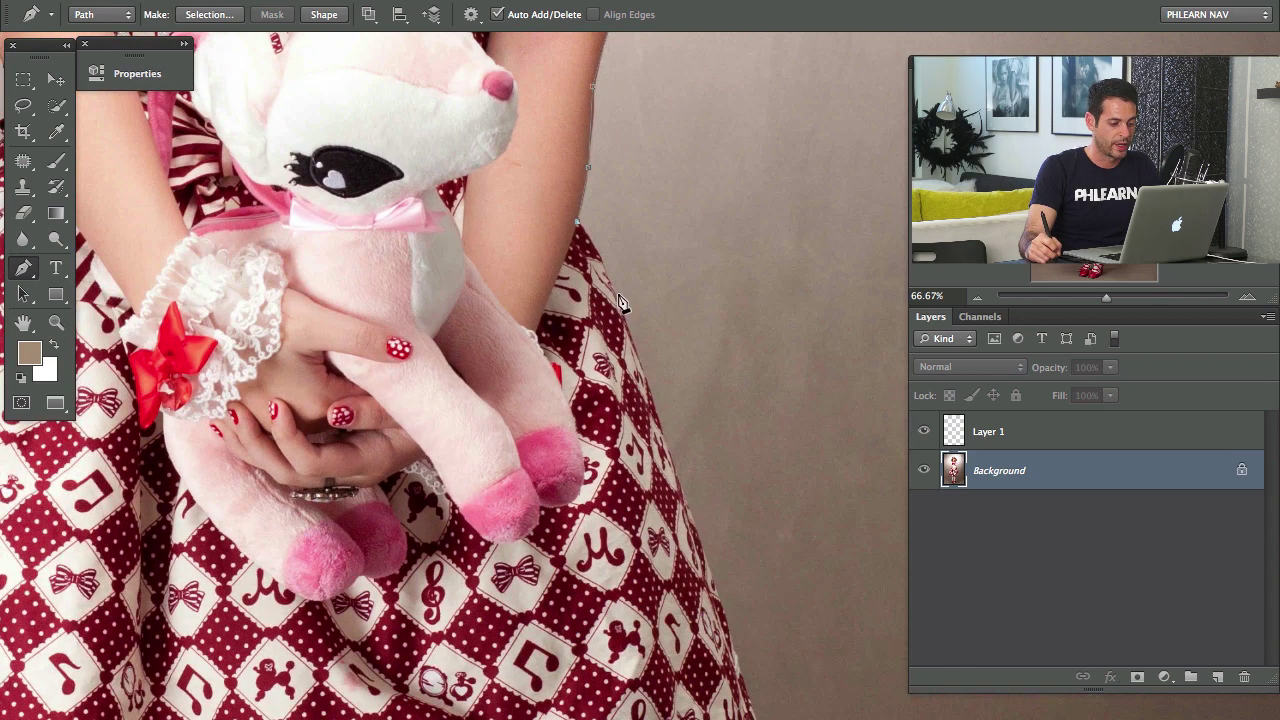
pyautogui.scroll(-3, 675, 470)
pyautogui.hscroll(1, 675, 470)
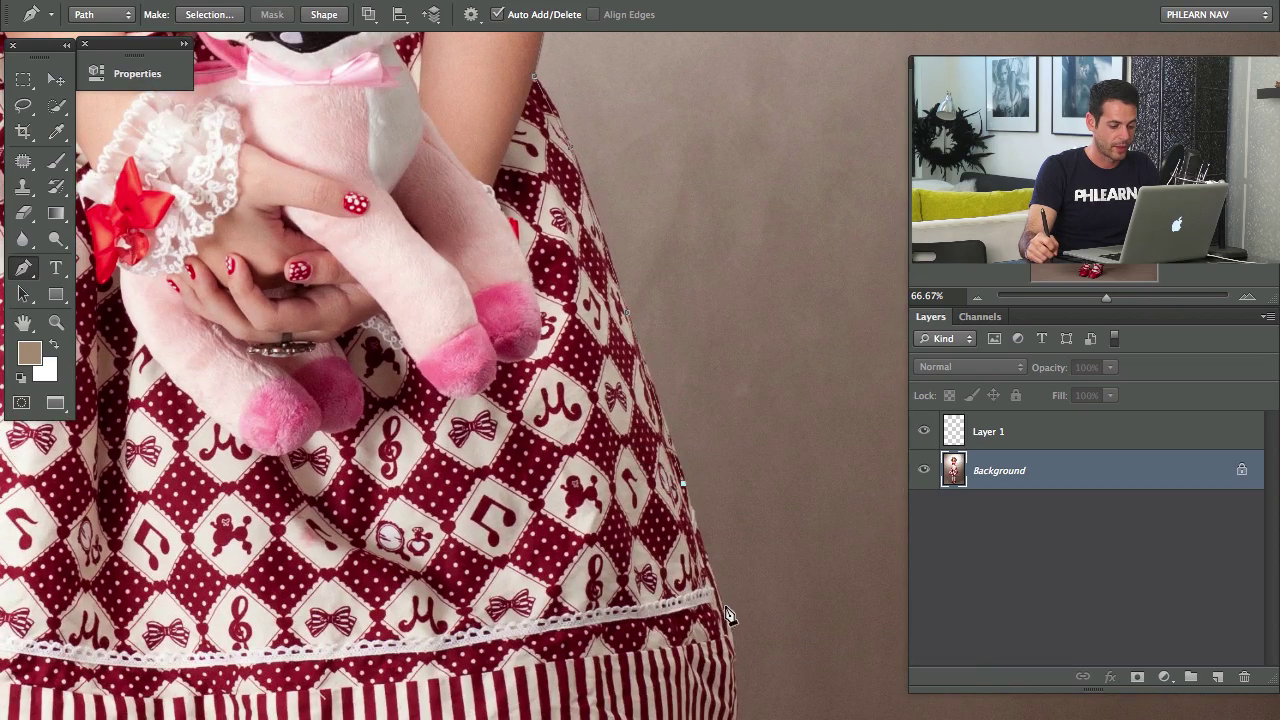
pyautogui.moveTo(480, 248); pyautogui.dragTo(720, 593)
# Refine the path around the left sleeve's ruffled cuff by adding anchor points and curving the segments to fit the fabric edge.
pyautogui.moveTo(440, 60); pyautogui.dragTo(627, 410)
pyautogui.press('super+plus')
pyautogui.press('super+plus')
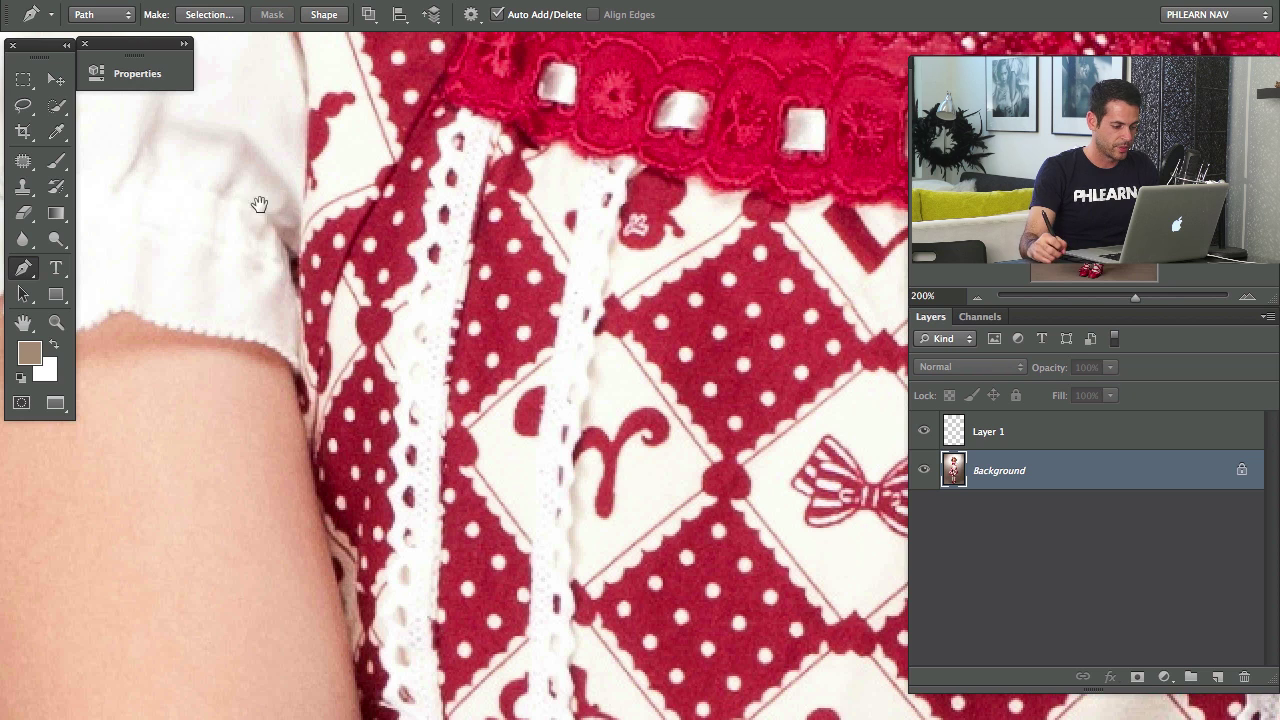
pyautogui.moveTo(340, 466); pyautogui.dragTo(840, 366)
pyautogui.moveTo(380, 276); pyautogui.dragTo(444, 376)
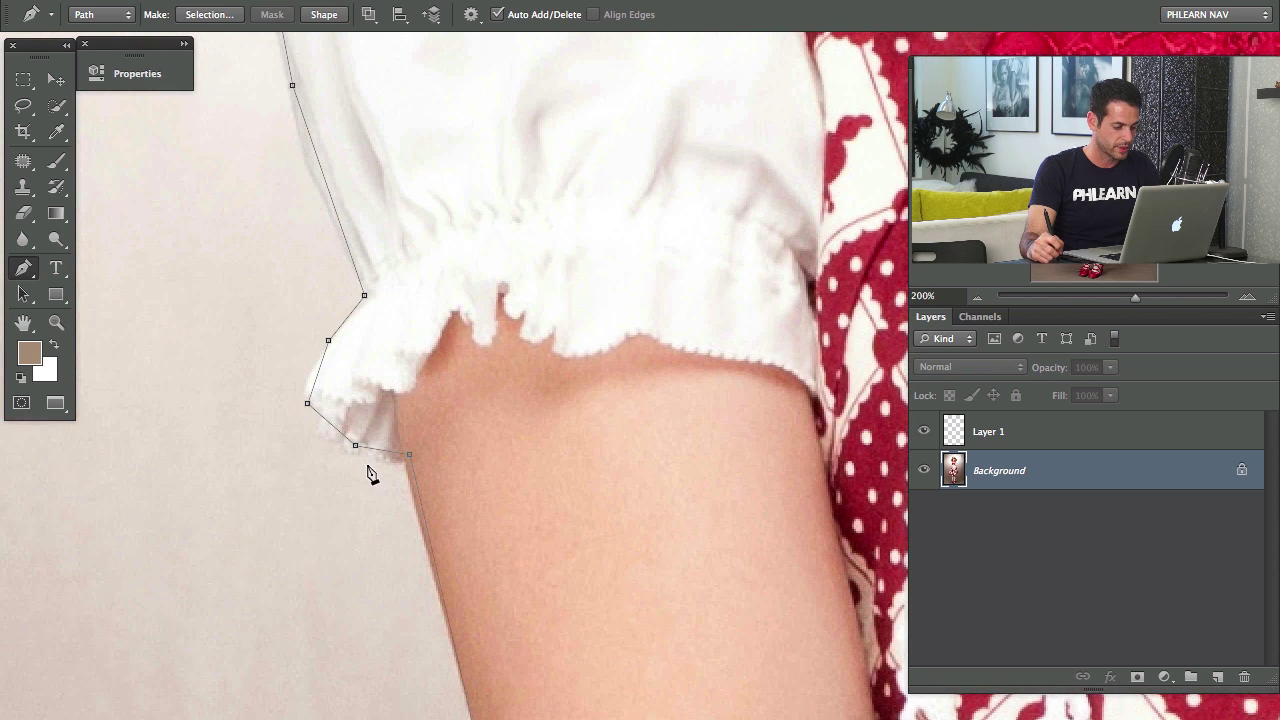
pyautogui.moveTo(355, 447)
pyautogui.mouseDown()
pyautogui.moveTo(363, 457)
pyautogui.moveTo(333, 447)
pyautogui.mouseUp()
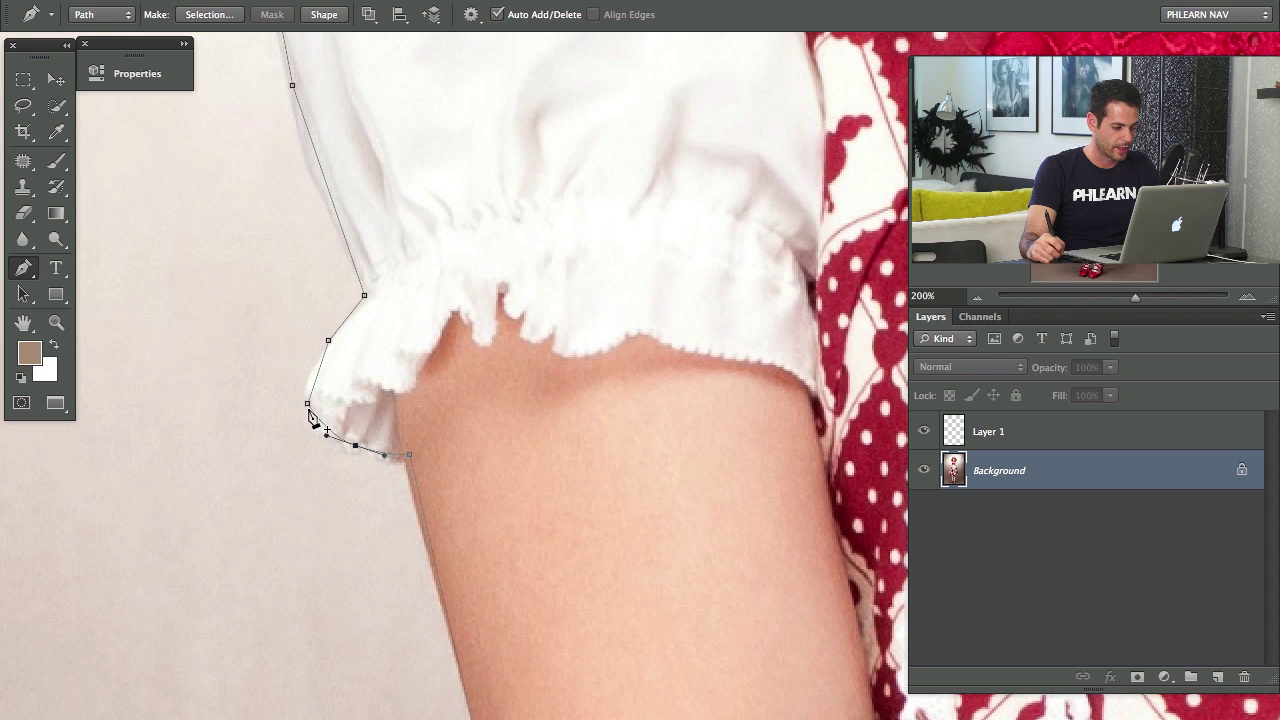
pyautogui.moveTo(307, 404)
pyautogui.mouseDown()
pyautogui.moveTo(310, 414)
pyautogui.moveTo(305, 386)
pyautogui.mouseUp()
pyautogui.moveTo(328, 341); pyautogui.dragTo(346, 290)
# Add and adjust anchor points along the outer edge of the left sleeve above the cuff so the path follows its curve.
pyautogui.scroll(5, 333, 218)
pyautogui.hscroll(-1, 333, 218)
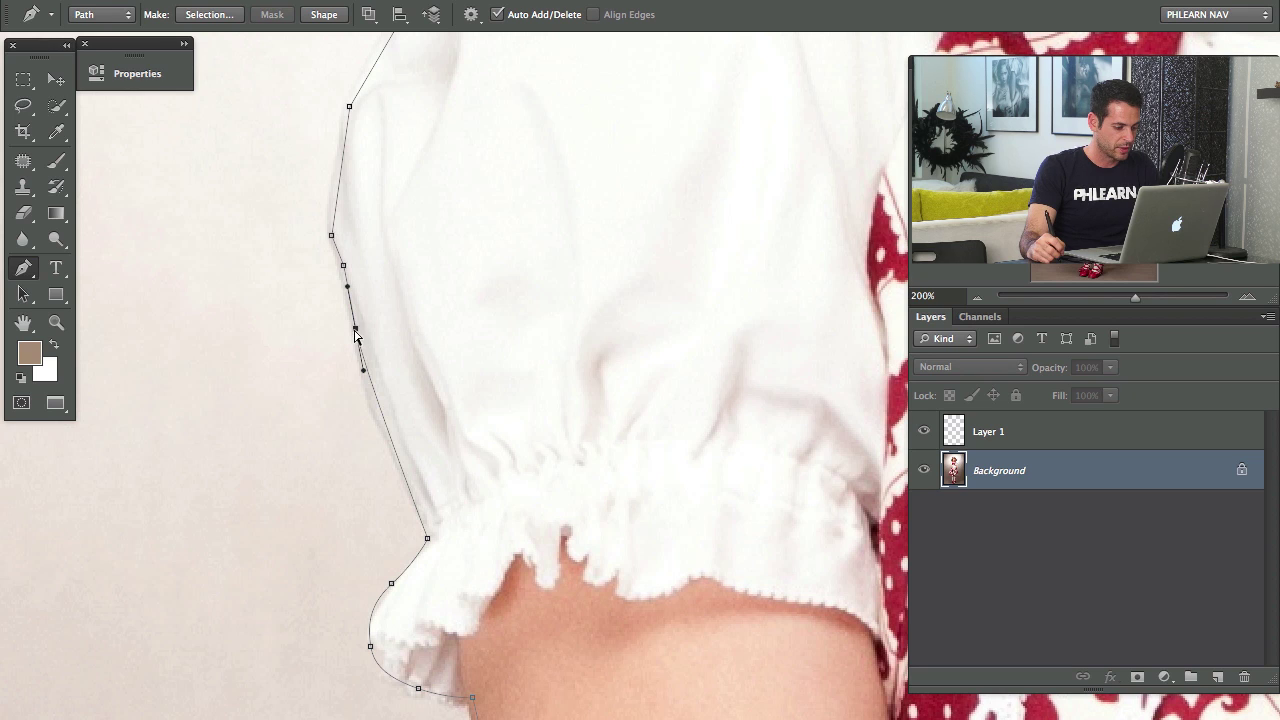
pyautogui.moveTo(355, 330); pyautogui.dragTo(355, 357)
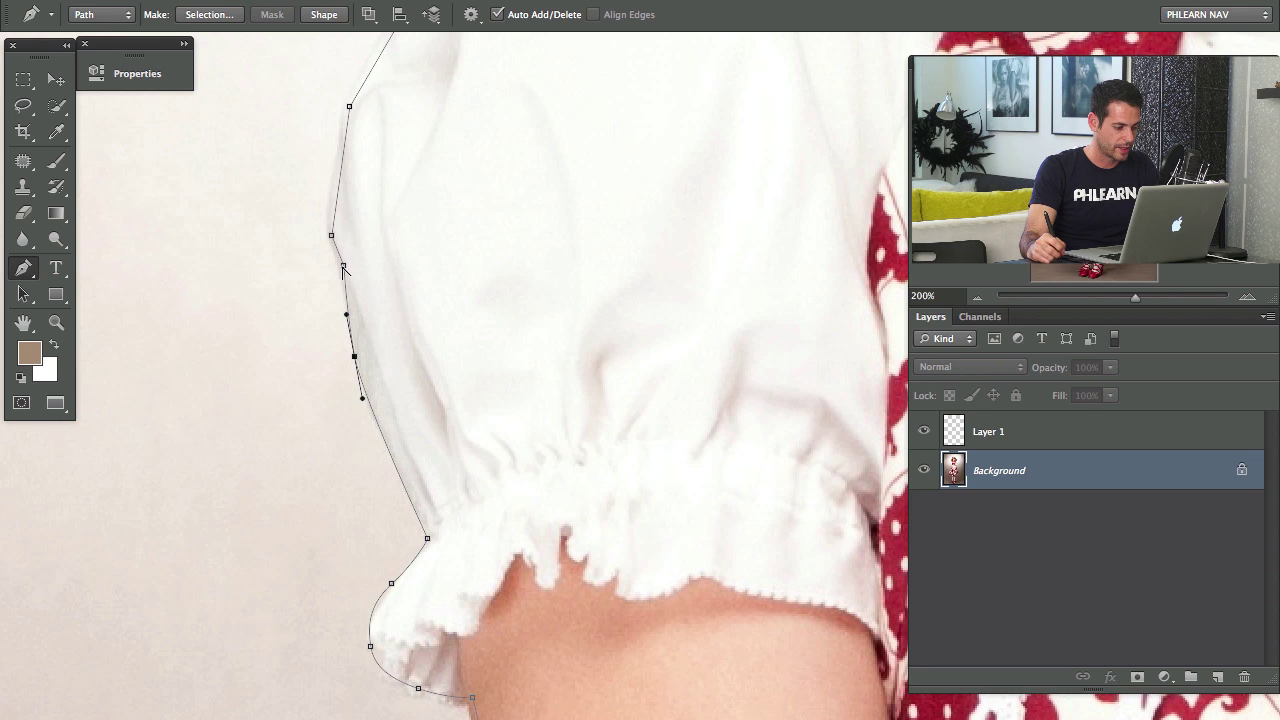
pyautogui.moveTo(343, 260); pyautogui.dragTo(330, 218)
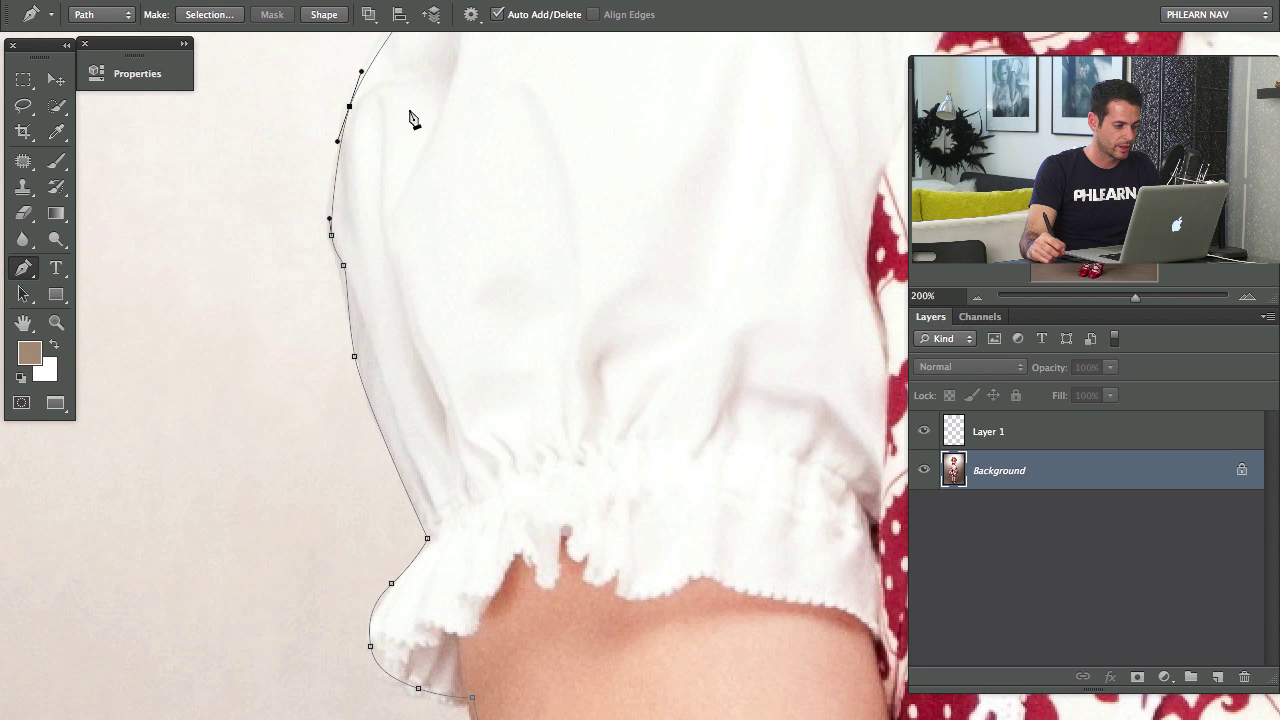
# Curve the path segments along the upper left sleeve and shoulder to match the blouse's edge up to the hair.
pyautogui.moveTo(428, 108); pyautogui.dragTo(319, 508)
pyautogui.moveTo(301, 378); pyautogui.dragTo(323, 340)
pyautogui.click(361, 232)
pyautogui.moveTo(361, 231); pyautogui.dragTo(382, 183)
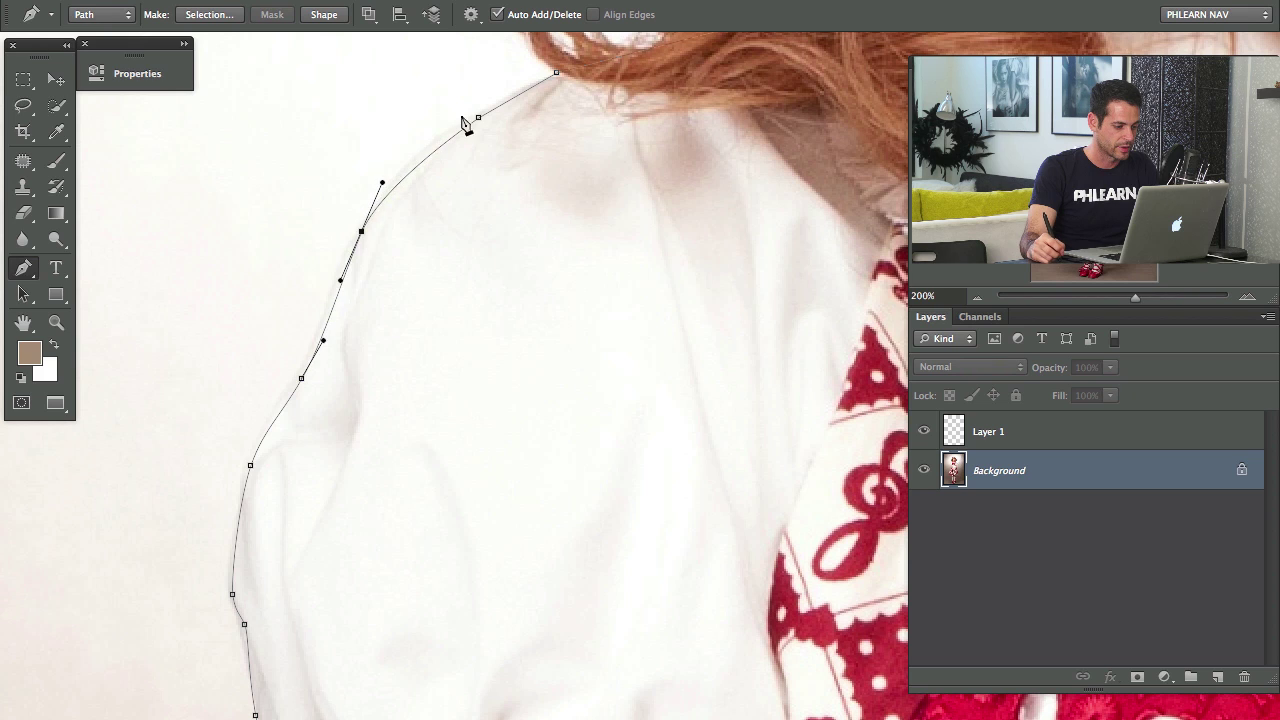
pyautogui.moveTo(478, 118)
pyautogui.mouseDown()
pyautogui.moveTo(503, 101)
pyautogui.moveTo(469, 120)
pyautogui.mouseUp()
pyautogui.moveTo(562, 380); pyautogui.dragTo(154, 400)
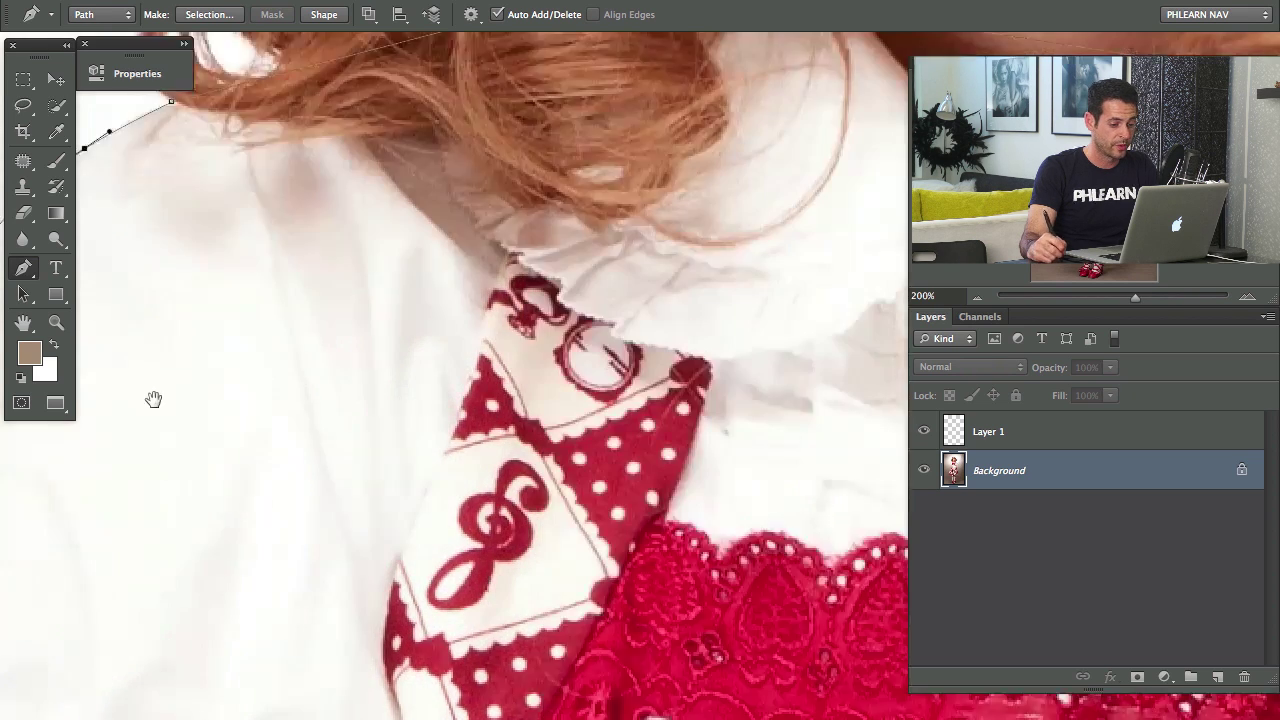
# Curve the path segments along the right shoulder and the upper outer edge of the right sleeve.
pyautogui.moveTo(880, 290); pyautogui.dragTo(503, 326)
pyautogui.moveTo(620, 200); pyautogui.dragTo(269, 457)
pyautogui.moveTo(530, 348); pyautogui.dragTo(190, 197)
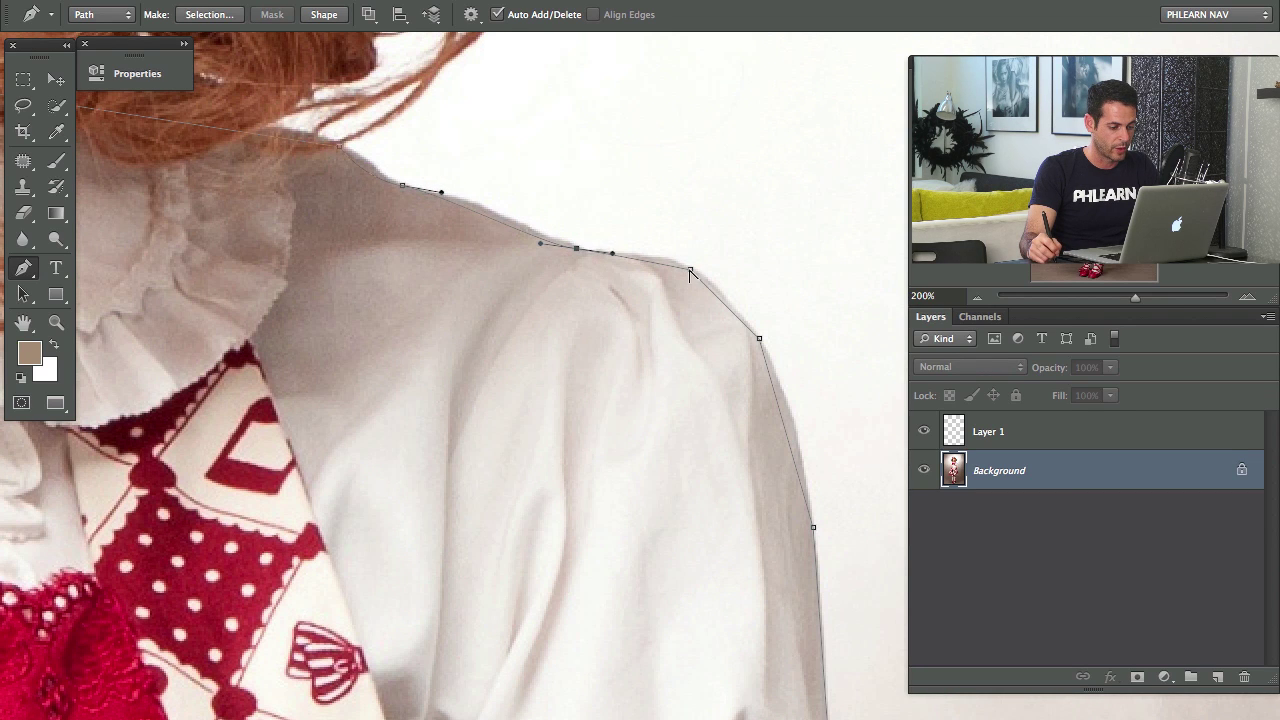
pyautogui.moveTo(716, 285); pyautogui.dragTo(731, 292)
pyautogui.moveTo(760, 342); pyautogui.dragTo(781, 361)
pyautogui.moveTo(718, 551); pyautogui.dragTo(473, 253)
pyautogui.moveTo(576, 260); pyautogui.dragTo(575, 276)
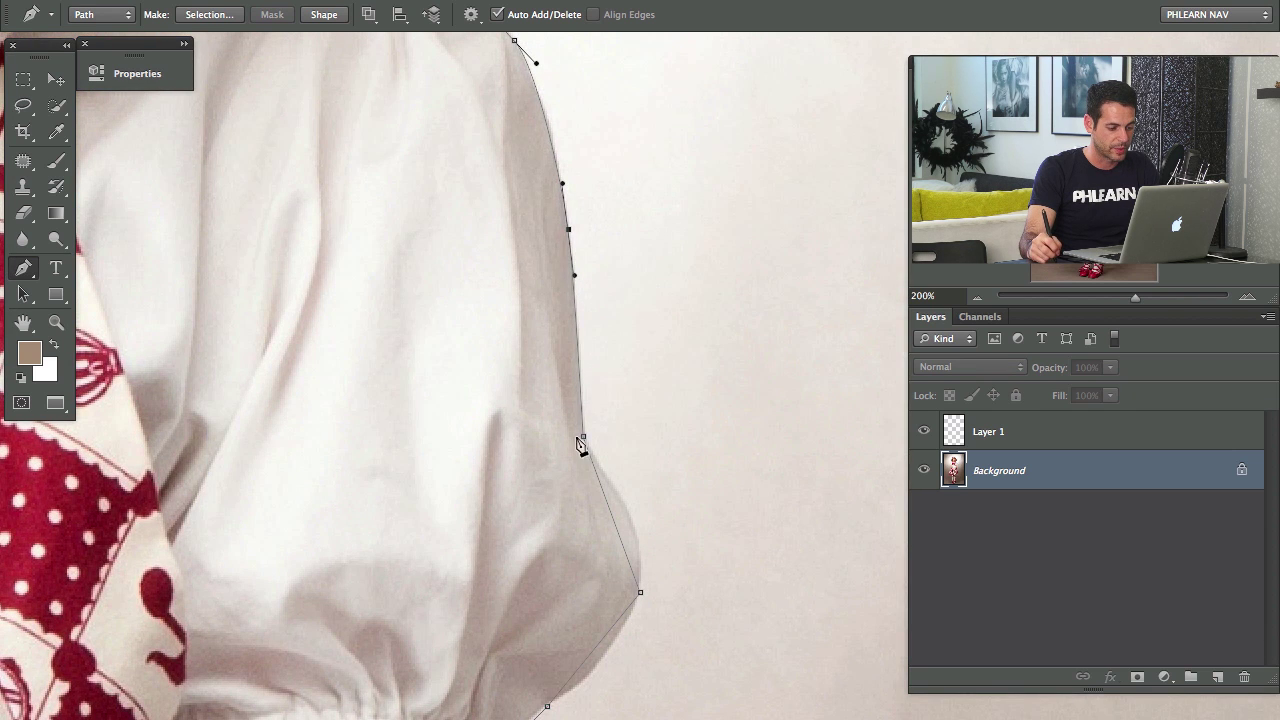
# Shape the path around the right sleeve's lower puff and ruffled cuff so it follows the fabric edge.
pyautogui.moveTo(640, 594)
pyautogui.mouseDown()
pyautogui.moveTo(627, 676)
pyautogui.moveTo(635, 582)
pyautogui.mouseUp()
pyautogui.moveTo(506, 520); pyautogui.dragTo(572, 186)
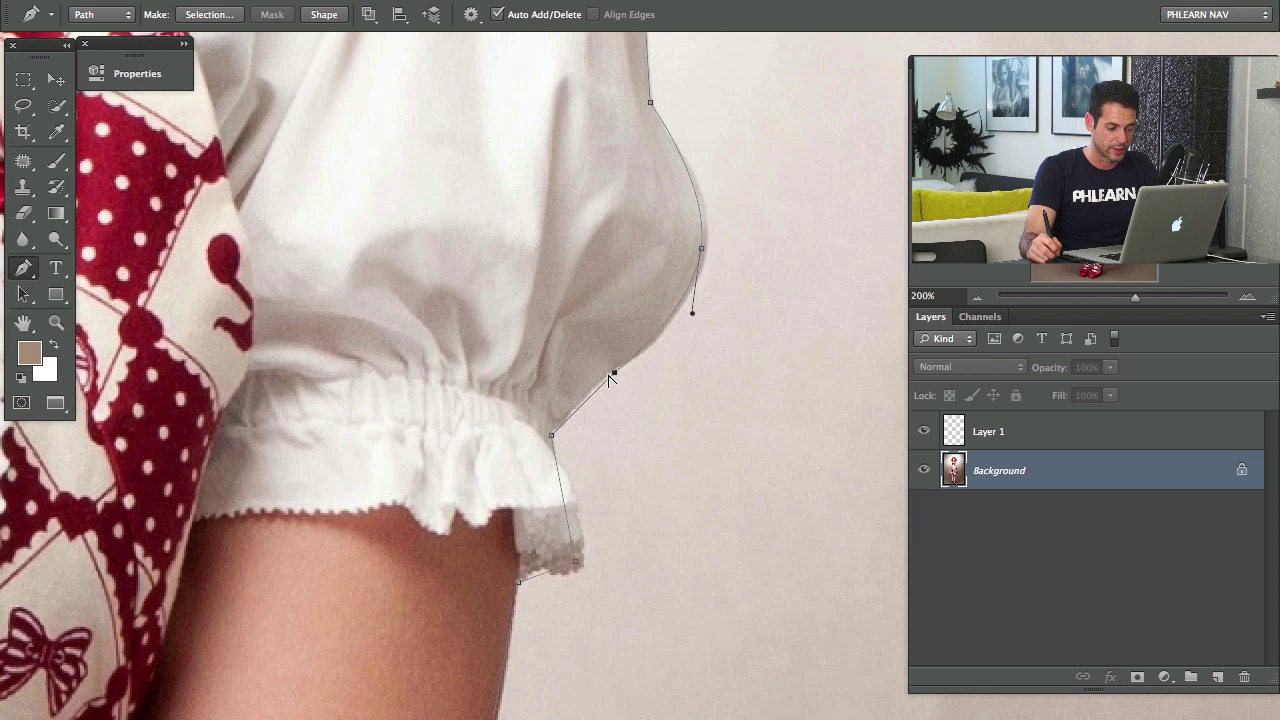
pyautogui.moveTo(612, 378)
pyautogui.mouseDown()
pyautogui.moveTo(586, 395)
pyautogui.moveTo(593, 381)
pyautogui.mouseUp()
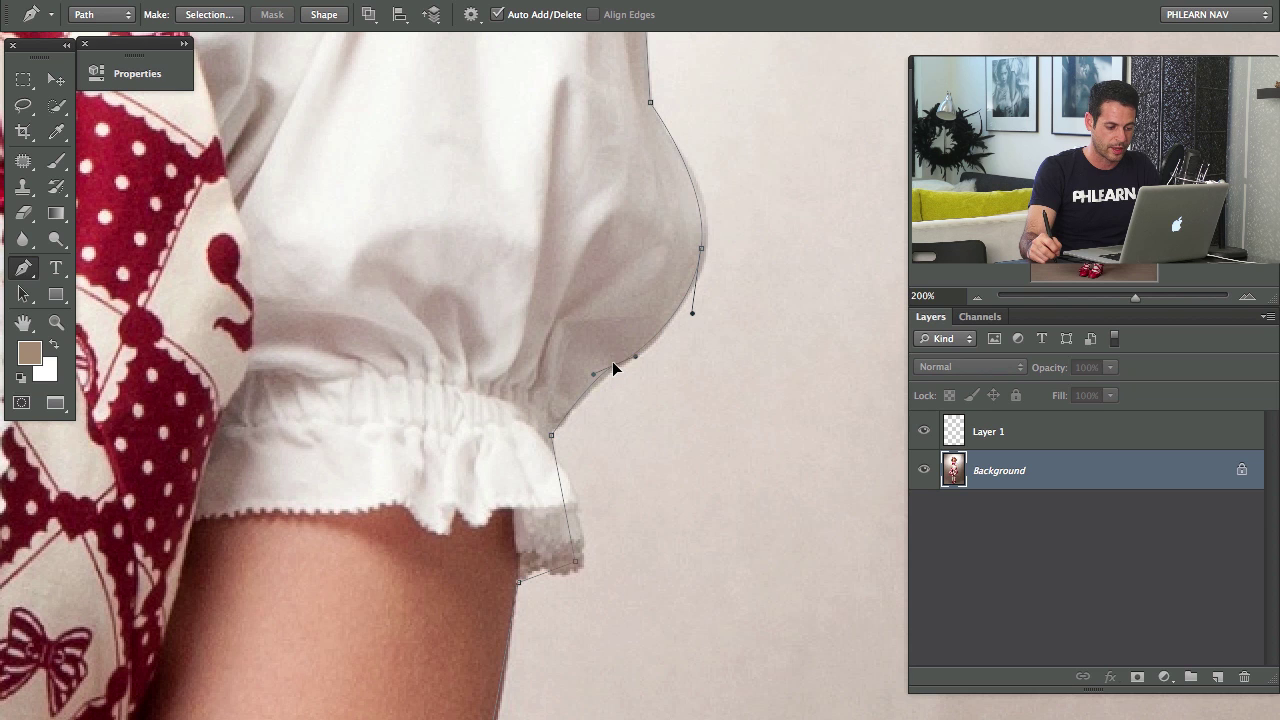
pyautogui.scroll(-5, 548, 517)
pyautogui.hscroll(1, 548, 517)
pyautogui.moveTo(549, 427); pyautogui.dragTo(490, 428)
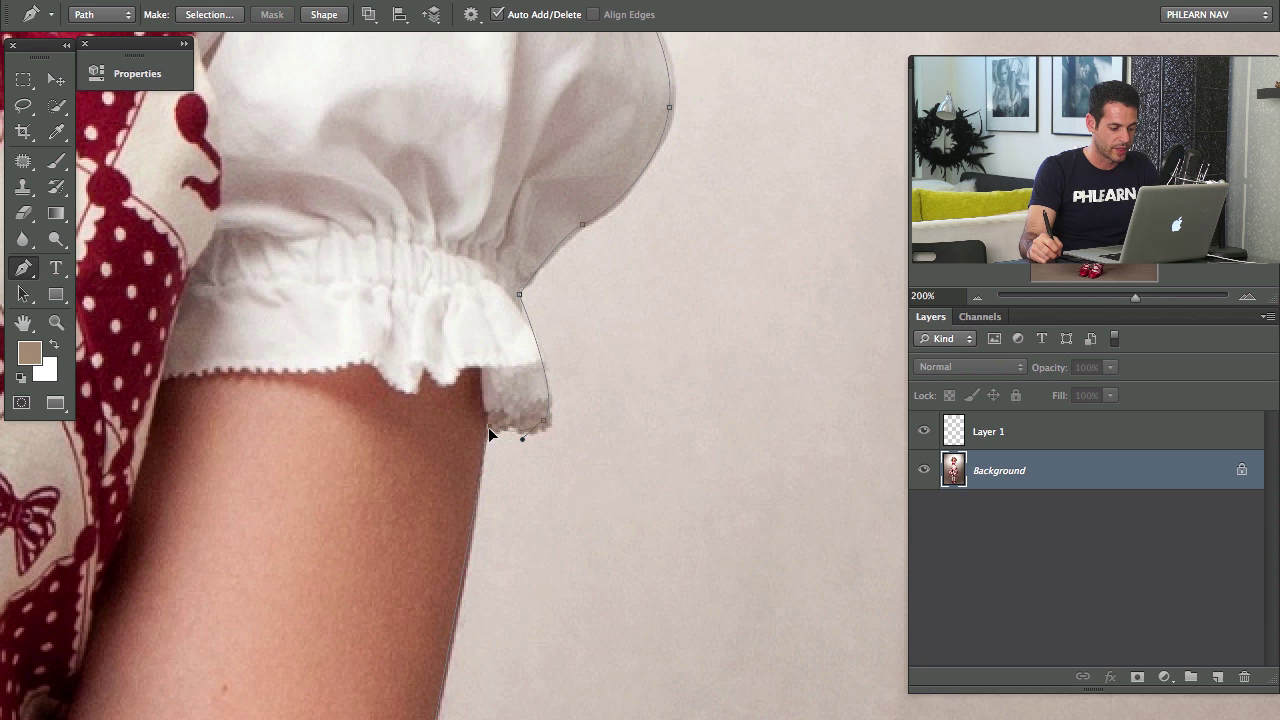
# Add curved anchor points along the outer edge of the right arm from the cuff down past the elbow.
pyautogui.scroll(-12, 489, 433)
pyautogui.hscroll(-3, 489, 433)
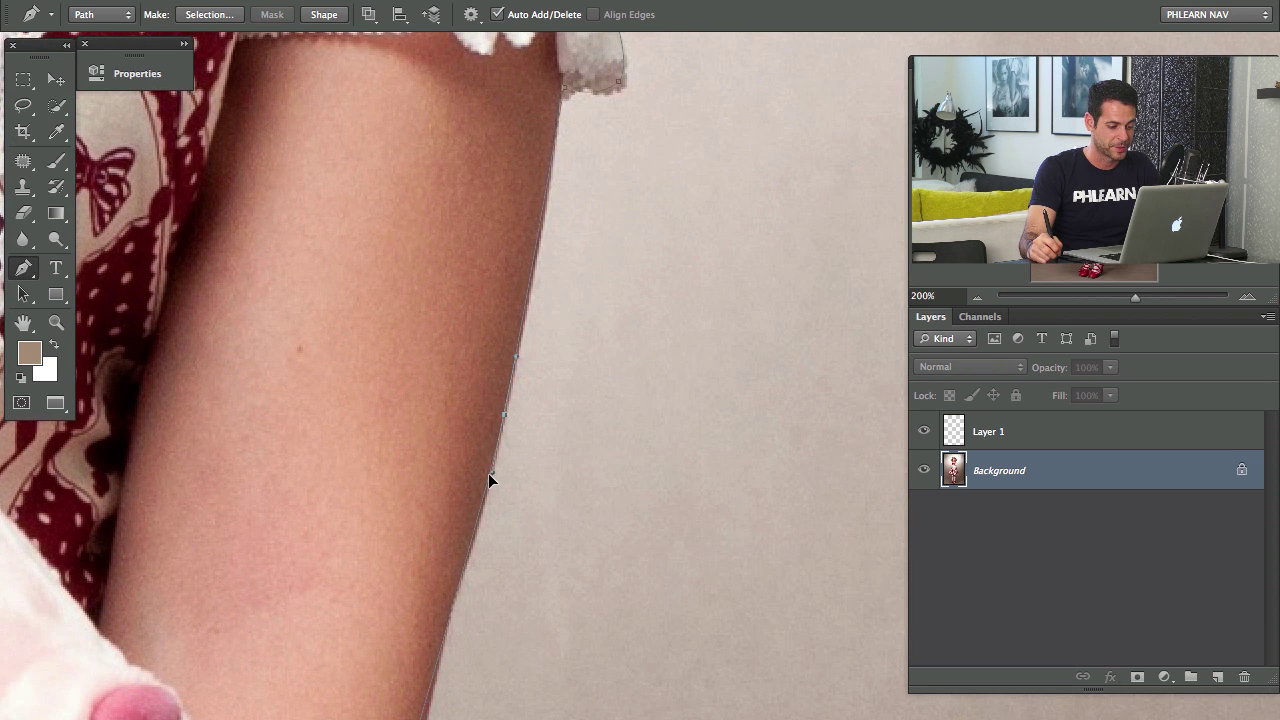
pyautogui.scroll(-12, 486, 481)
pyautogui.hscroll(-2, 486, 481)
pyautogui.moveTo(494, 351); pyautogui.dragTo(489, 400)
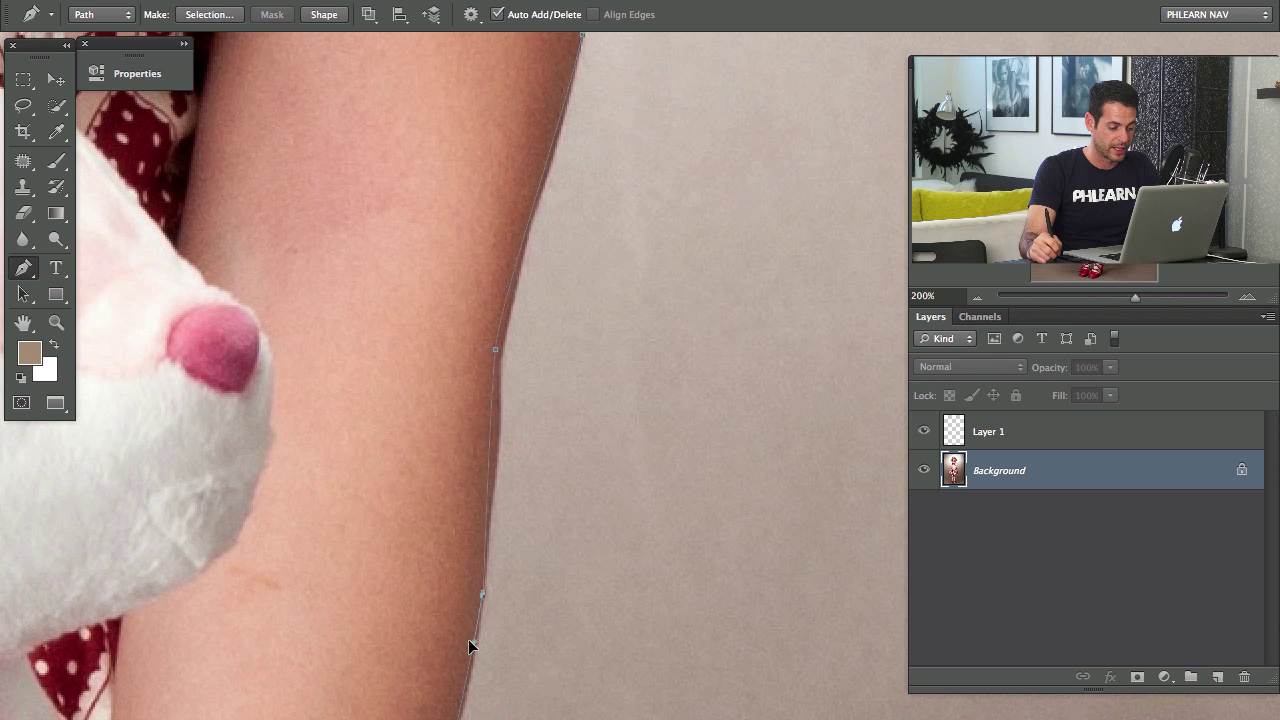
pyautogui.moveTo(482, 594); pyautogui.dragTo(470, 662)
# Add and adjust anchor points down the skirt's right edge so the path follows its curve.
pyautogui.scroll(-15, 429, 297)
pyautogui.hscroll(-2, 429, 297)
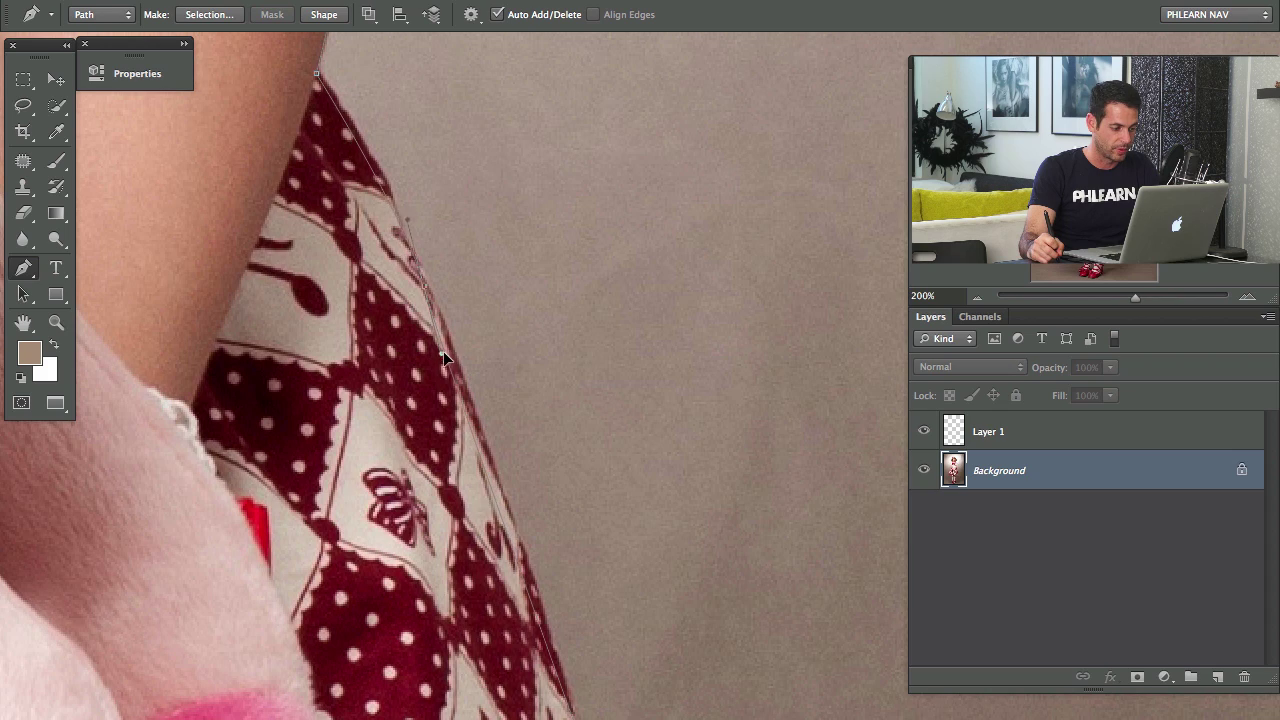
pyautogui.click(466, 391)
pyautogui.scroll(-10, 475, 620)
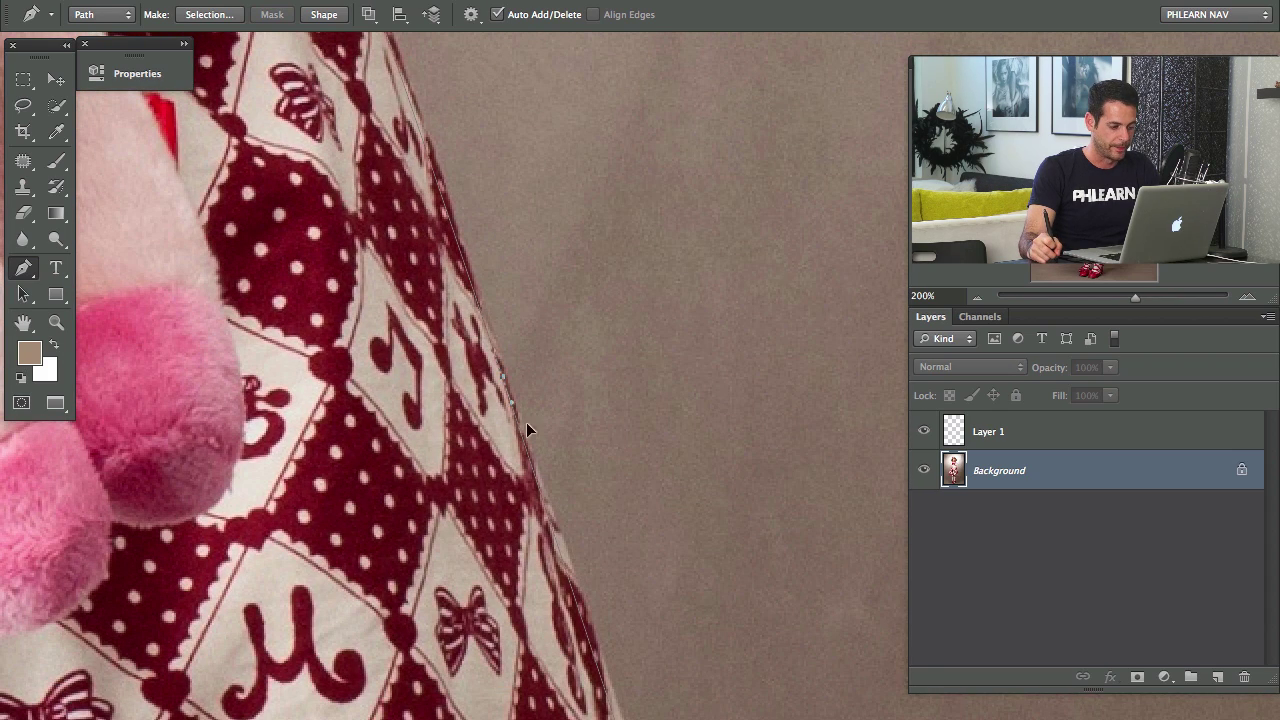
pyautogui.moveTo(526, 422); pyautogui.dragTo(533, 454)
pyautogui.moveTo(438, 452); pyautogui.dragTo(350, 134)
pyautogui.moveTo(454, 506); pyautogui.dragTo(396, 430)
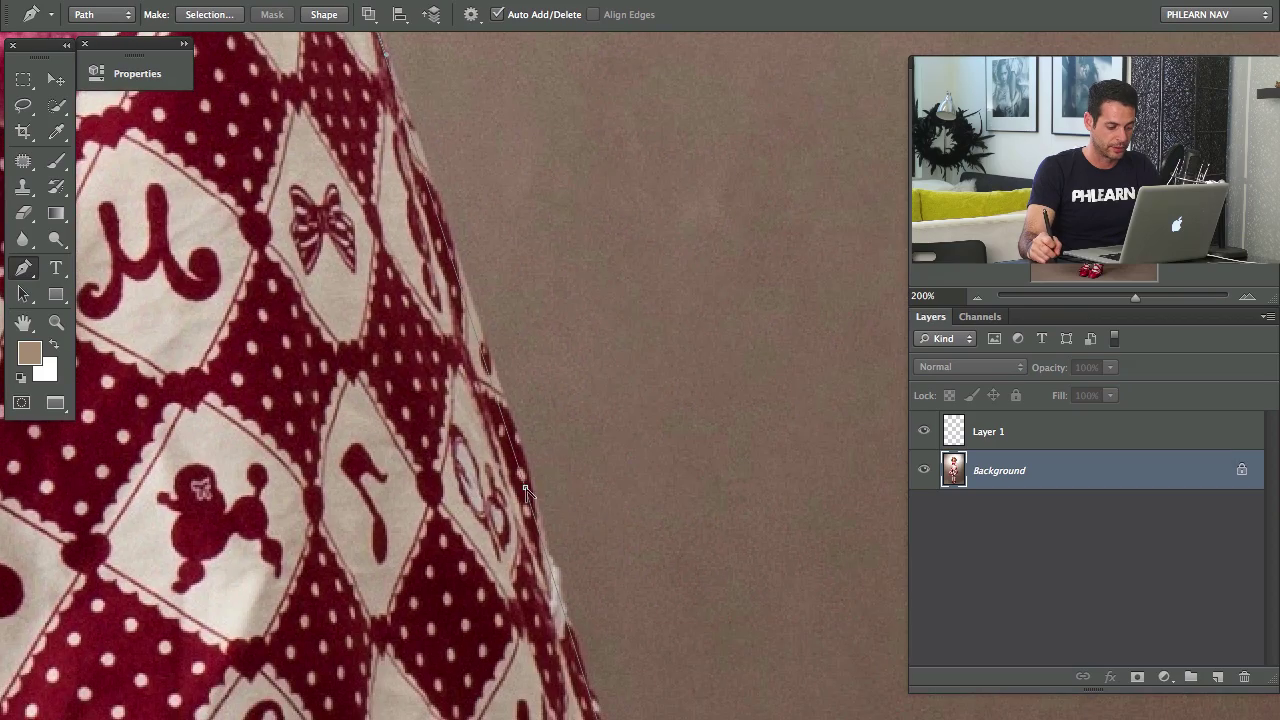
pyautogui.click(562, 607)
# Refine the path along the outer edge of the left arm by adjusting the anchor points around the elbow.
pyautogui.press('super+minus')
pyautogui.press('super+minus')
pyautogui.press('super+minus')
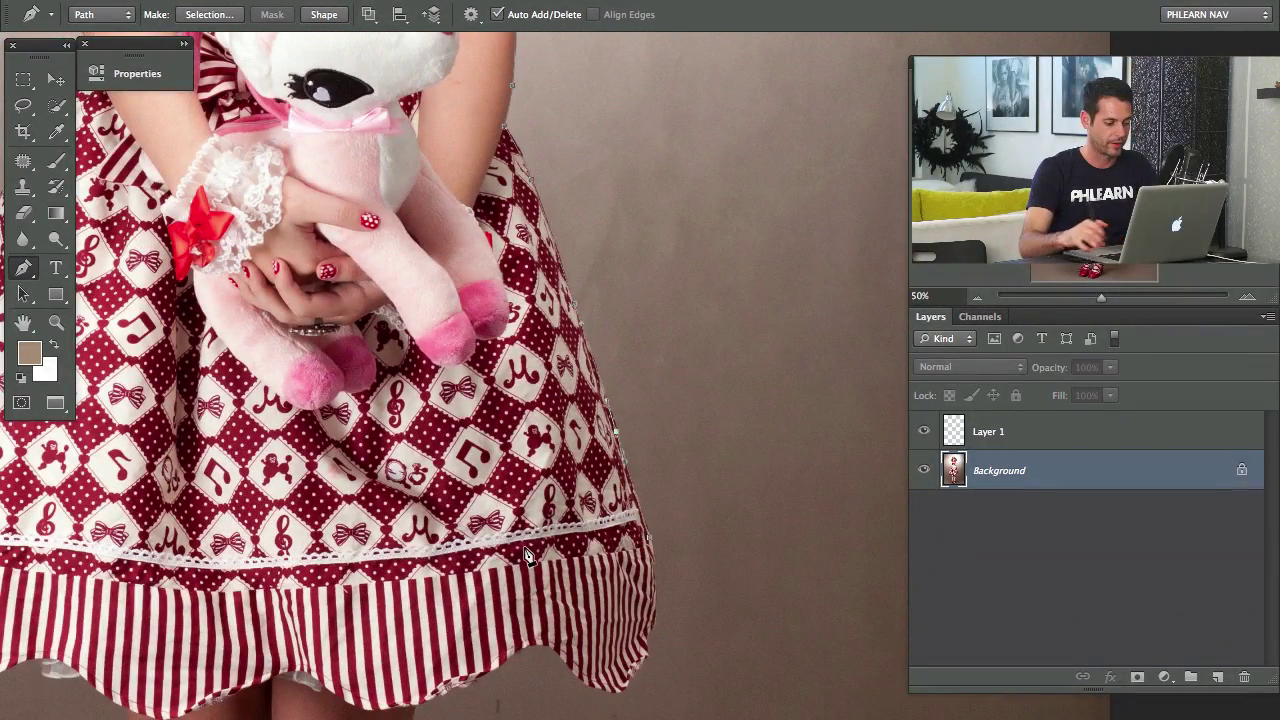
pyautogui.moveTo(185, 367); pyautogui.dragTo(508, 583)
pyautogui.moveTo(534, 281); pyautogui.dragTo(480, 456)
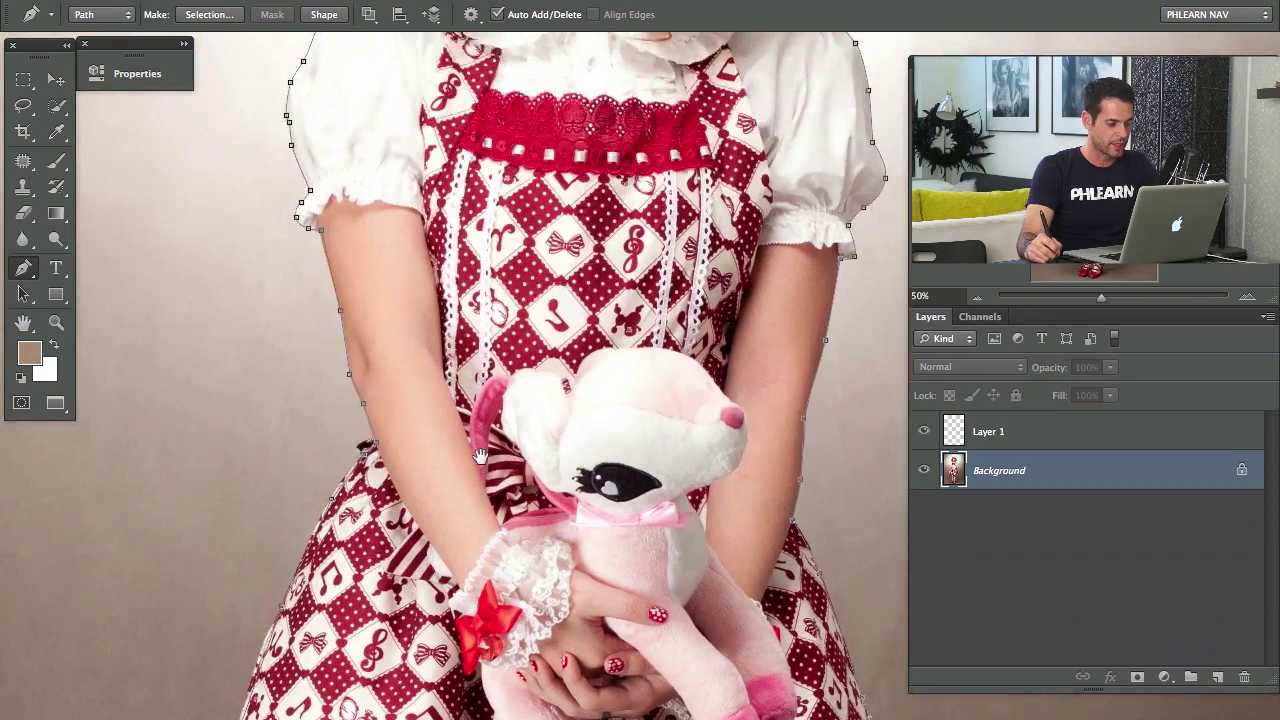
pyautogui.hotkey('ctrl', '+')
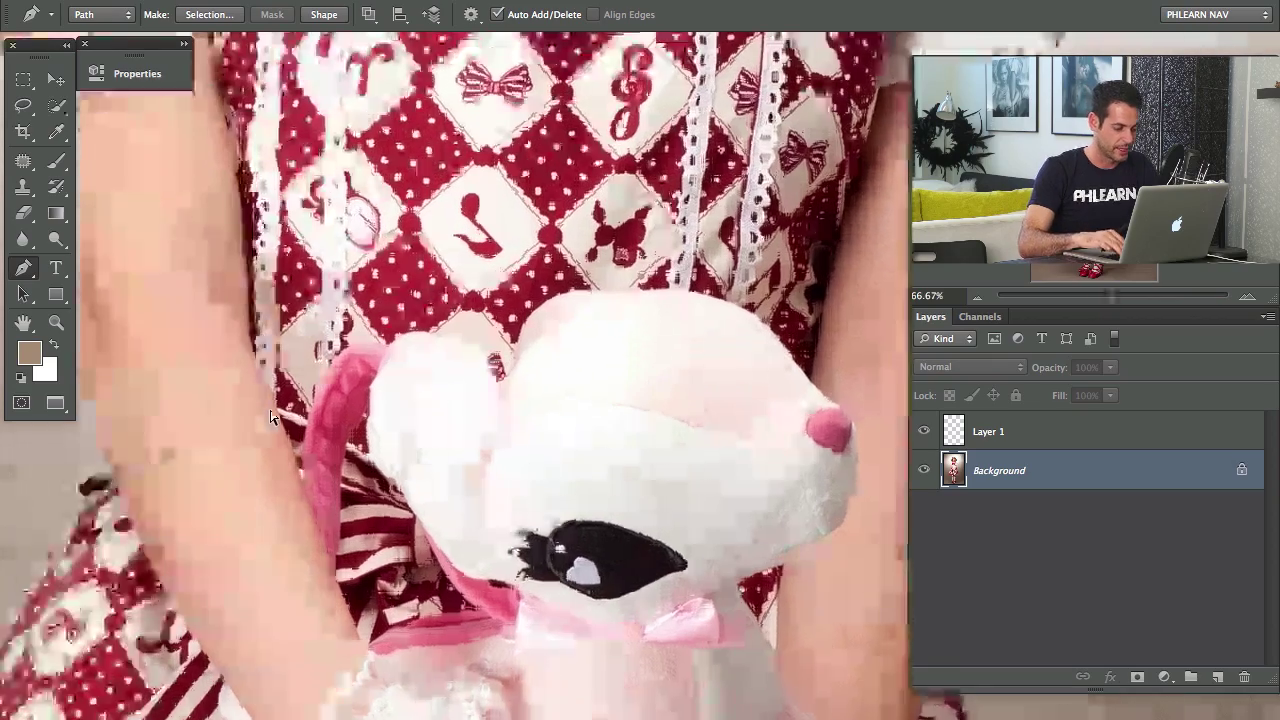
pyautogui.moveTo(145, 461); pyautogui.dragTo(442, 413)
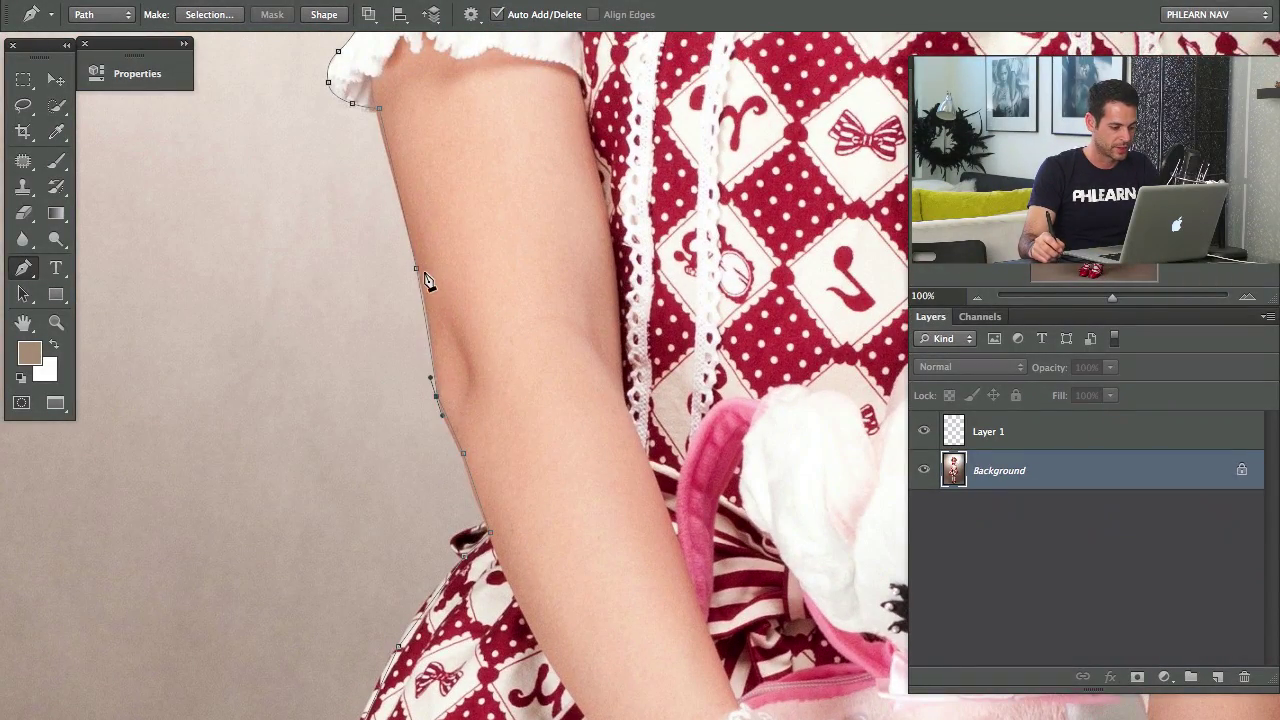
pyautogui.moveTo(403, 219); pyautogui.dragTo(401, 218)
pyautogui.moveTo(436, 396)
pyautogui.mouseDown()
pyautogui.moveTo(424, 376)
pyautogui.moveTo(437, 392)
pyautogui.mouseUp()
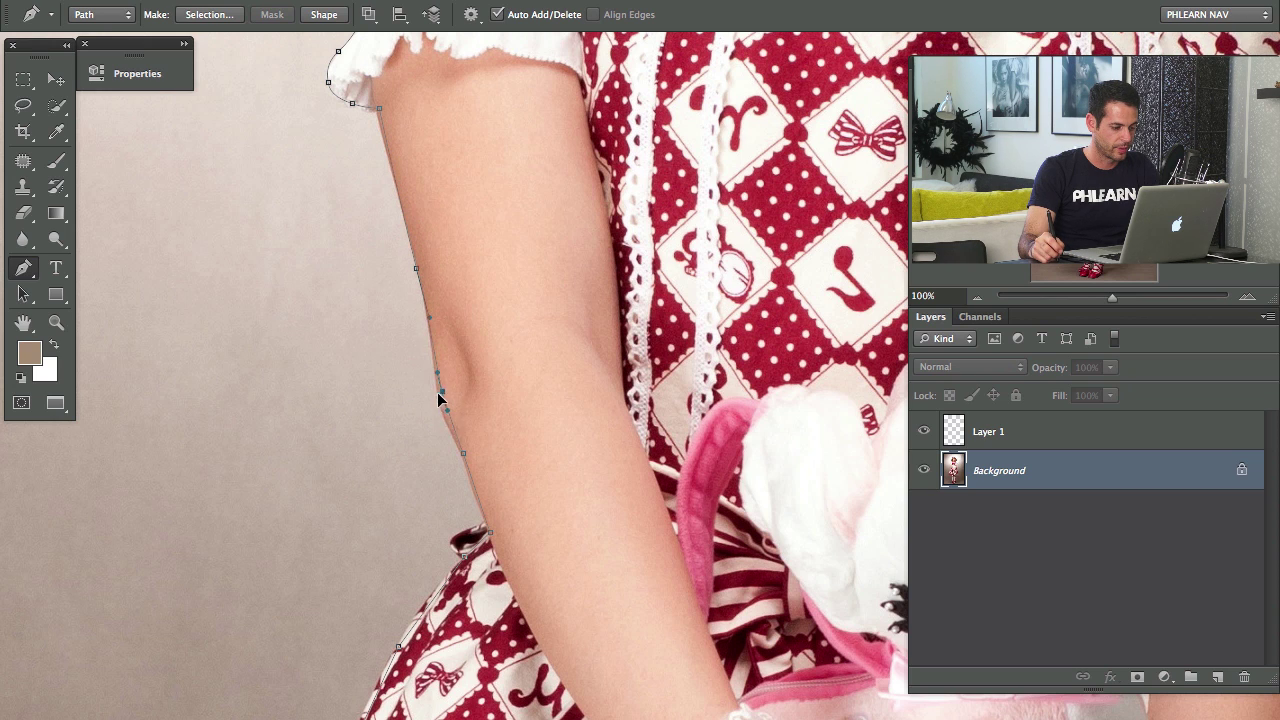
# Duplicate the Background layer.
pyautogui.hotkey('ctrl', '-')
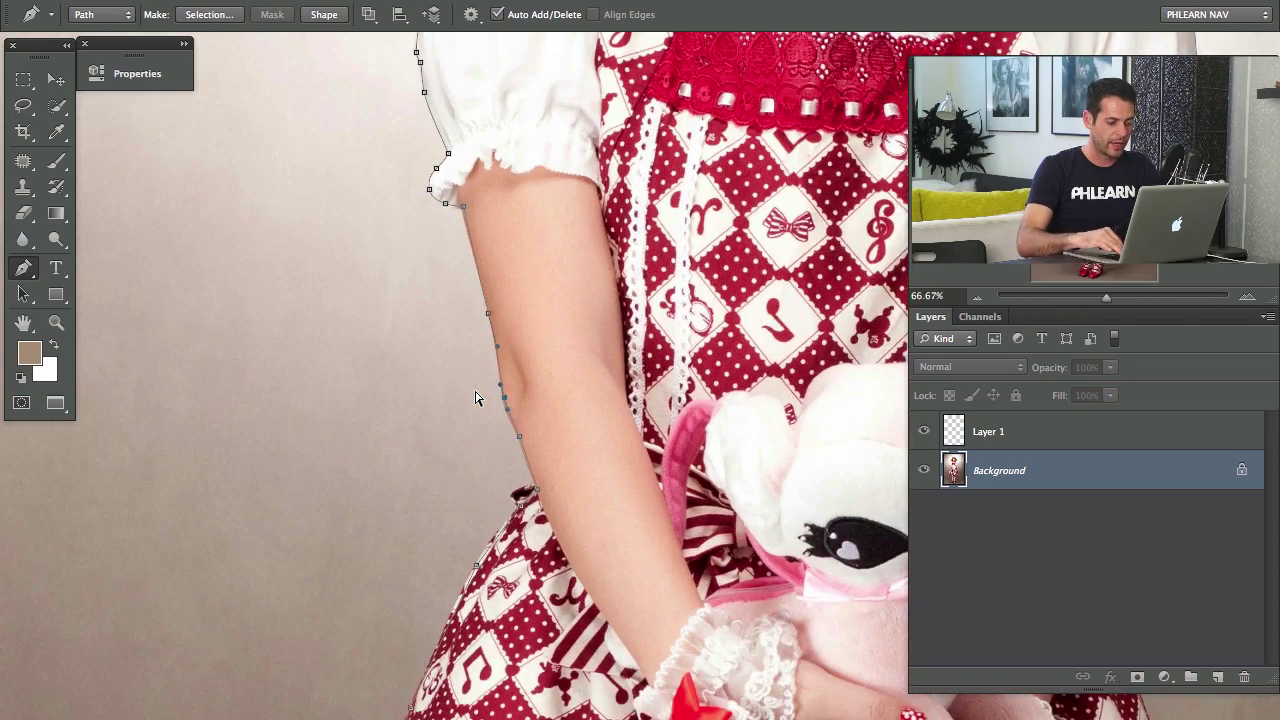
pyautogui.hotkey('ctrl', '-')
pyautogui.moveTo(610, 422); pyautogui.dragTo(295, 360)
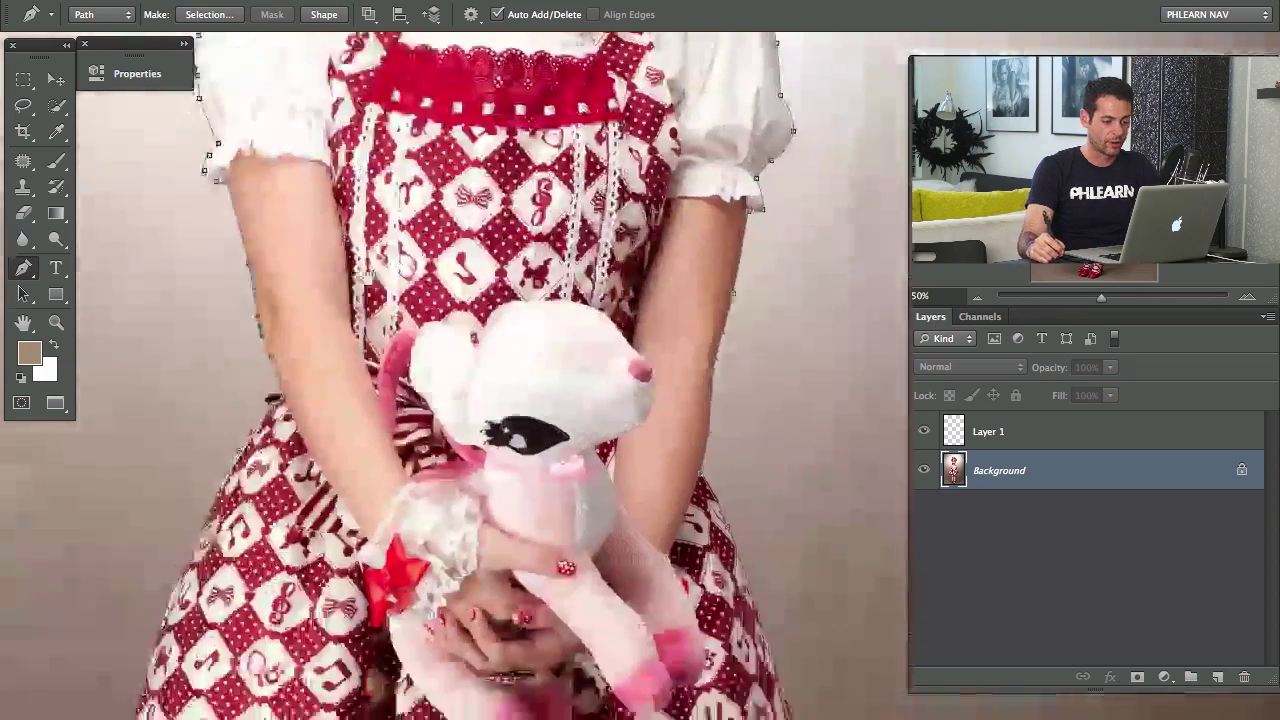
pyautogui.moveTo(356, 174); pyautogui.dragTo(426, 380)
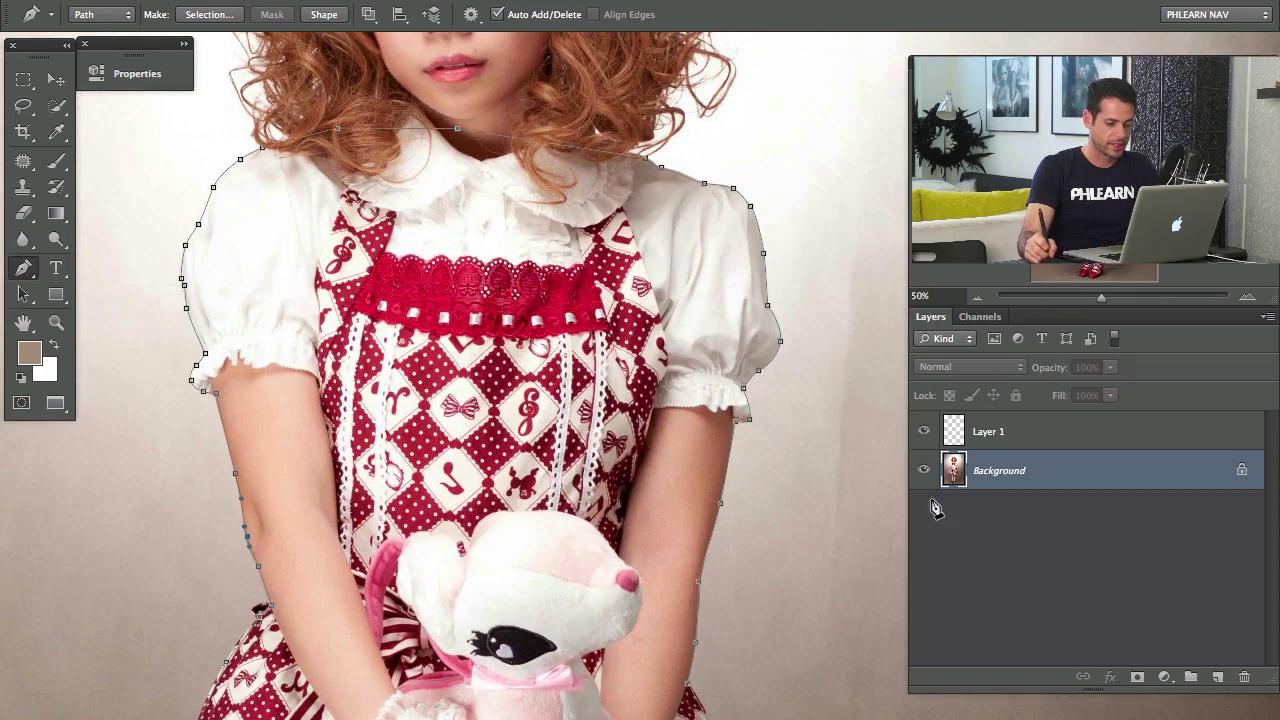
pyautogui.moveTo(1037, 488); pyautogui.dragTo(1217, 677)
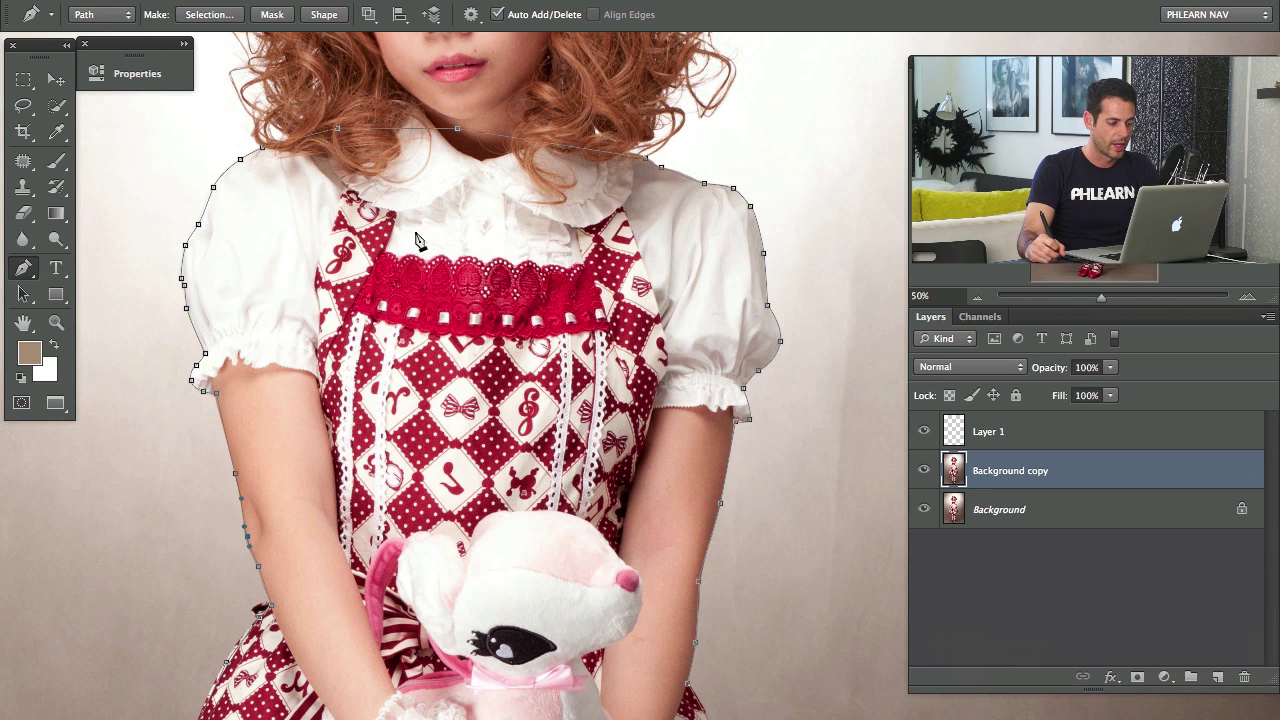
# Make a new anti-aliased selection from the path with a feather radius of 1 pixel.
pyautogui.rightClick(226, 196)
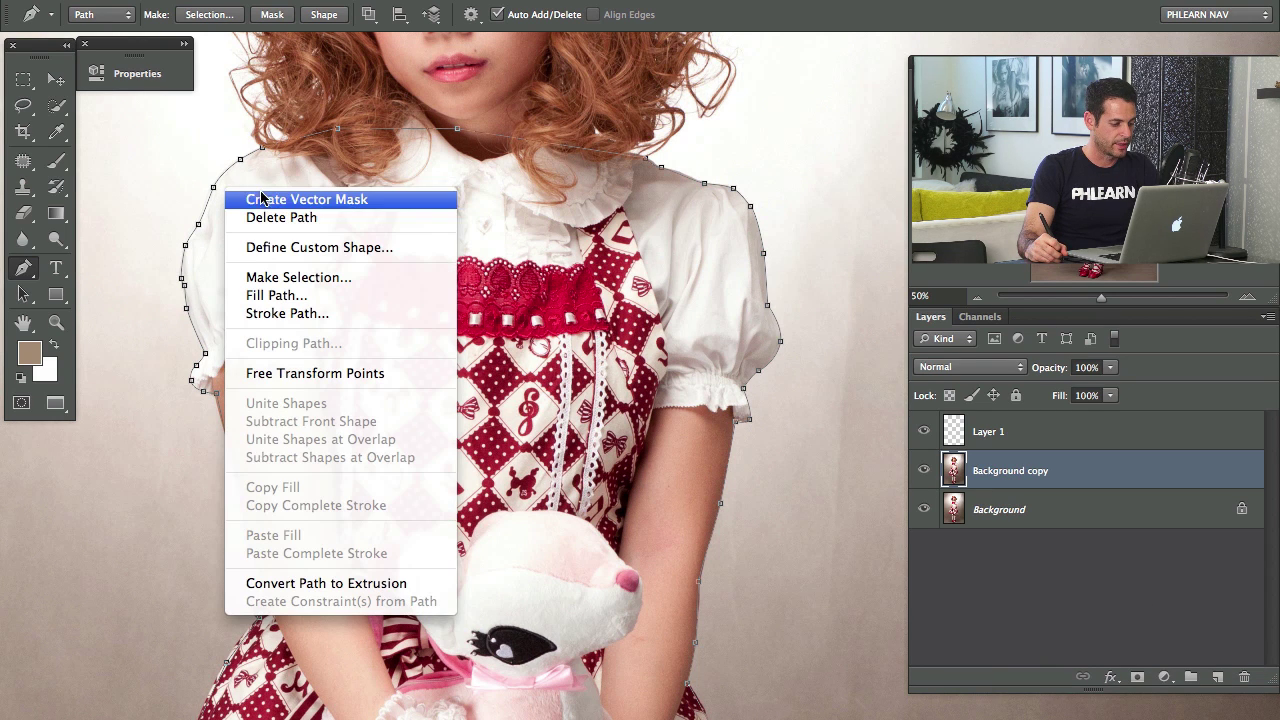
pyautogui.click(318, 280)
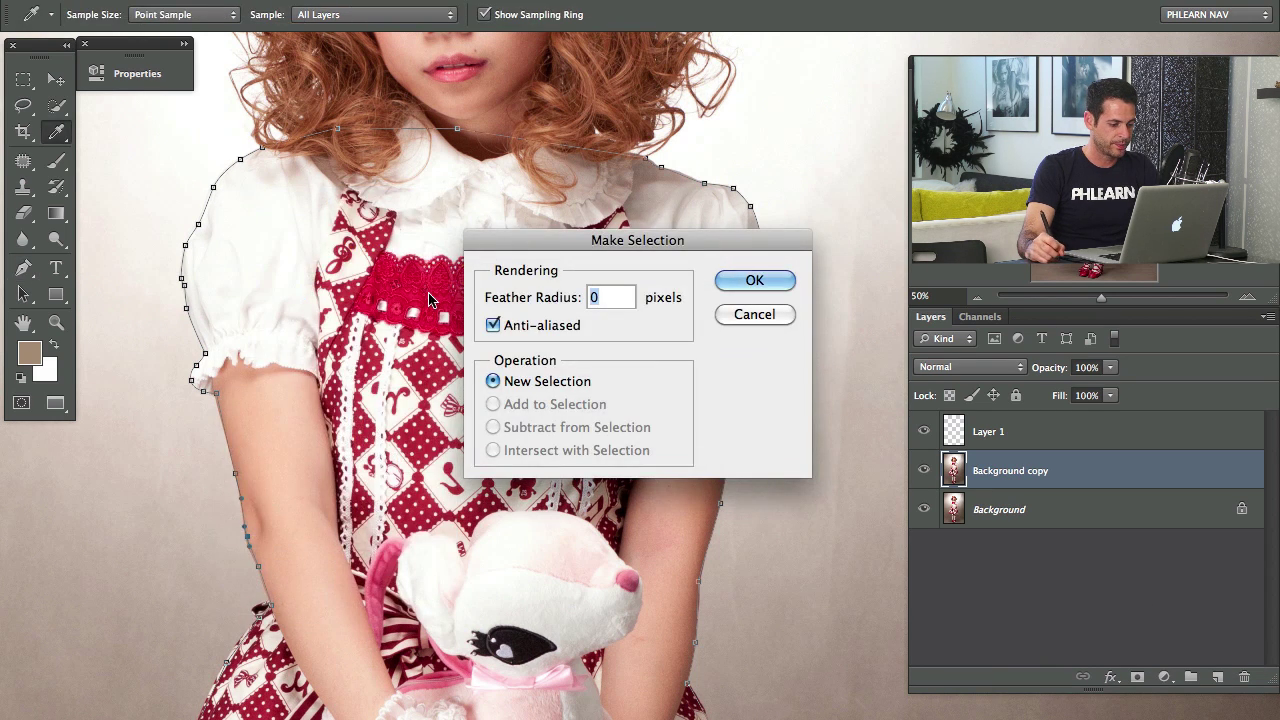
pyautogui.write('1')
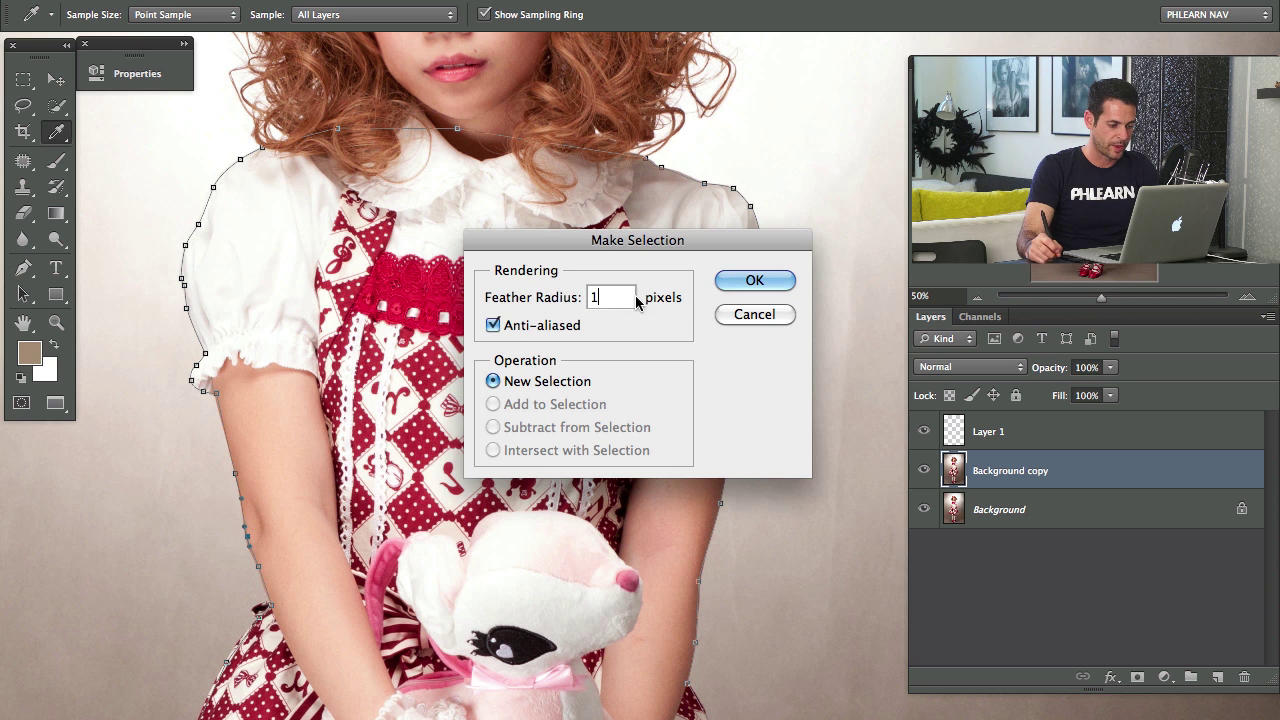
pyautogui.click(754, 280)
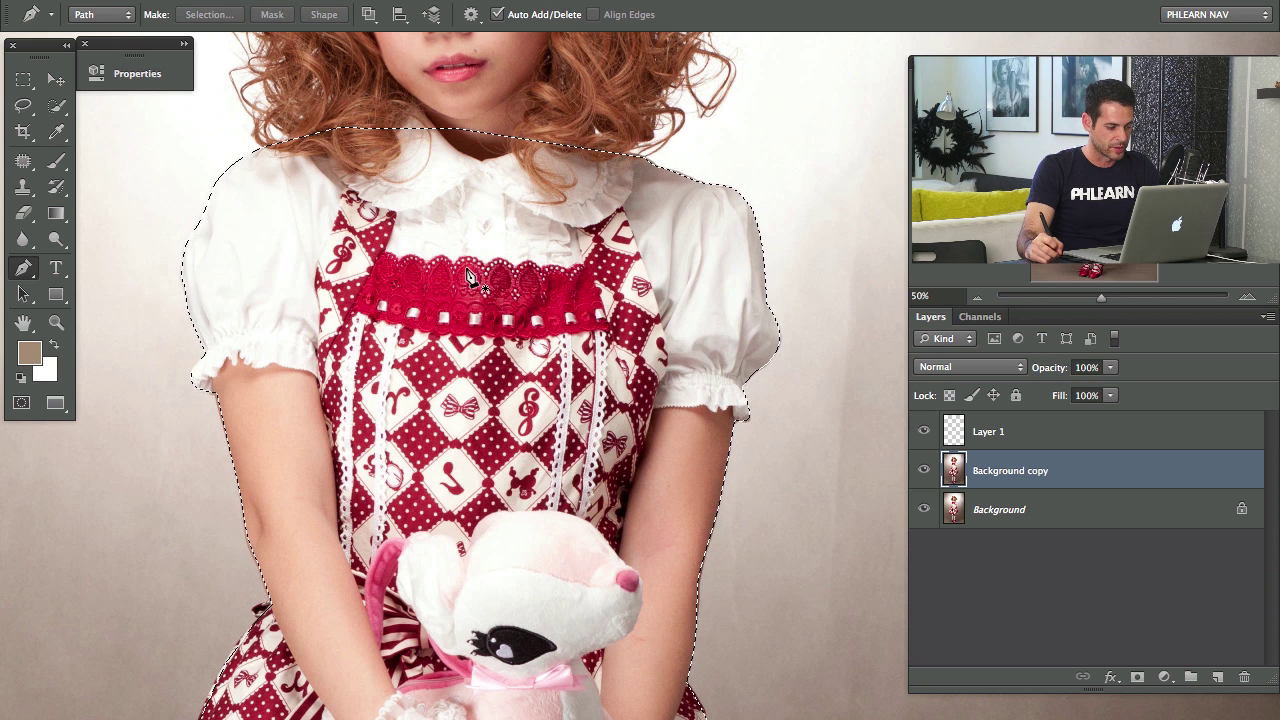
# Add a layer mask from the selection to the Background copy layer and inspect the mask on its own.
pyautogui.moveTo(409, 419); pyautogui.dragTo(397, 222)
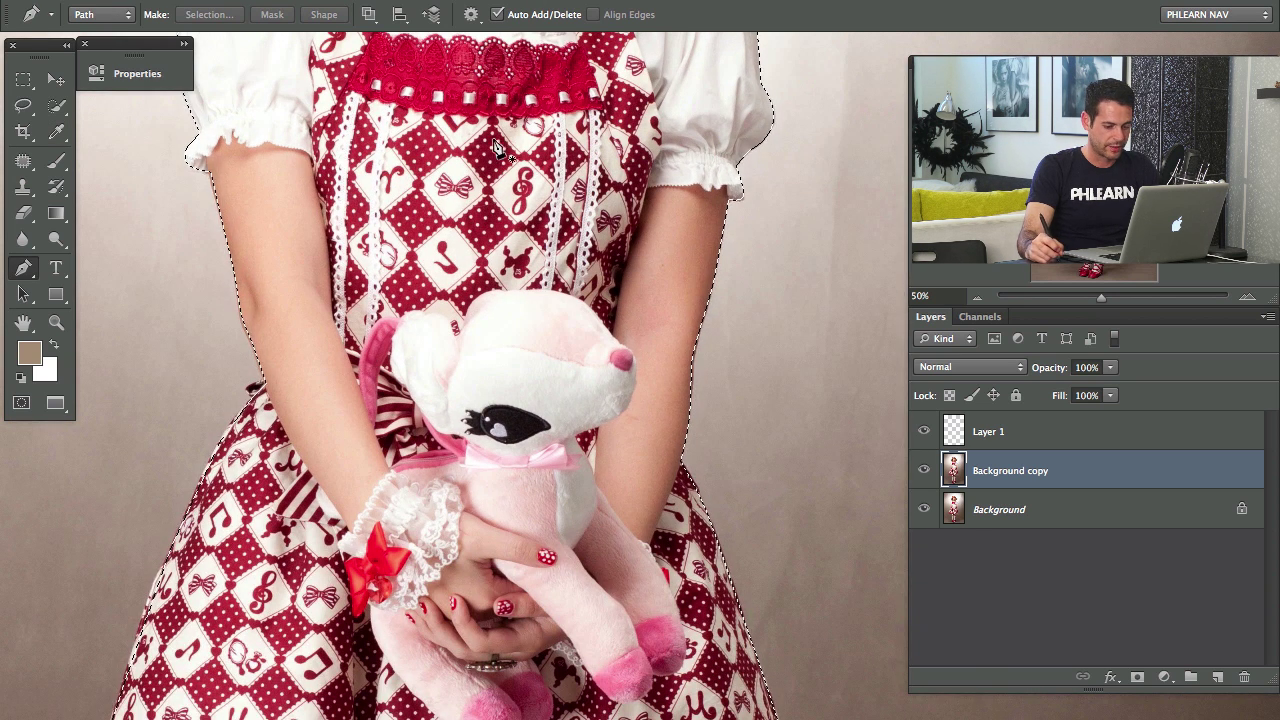
pyautogui.moveTo(505, 151); pyautogui.dragTo(511, 483)
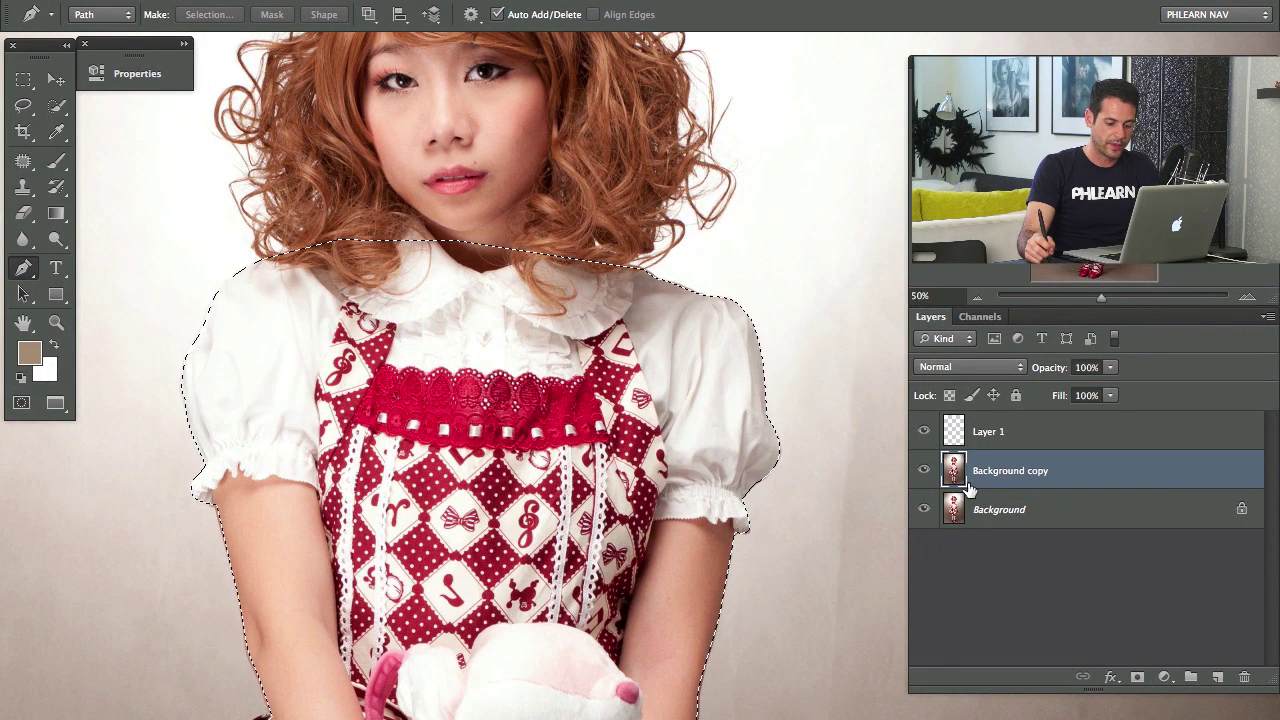
pyautogui.click(1137, 678)
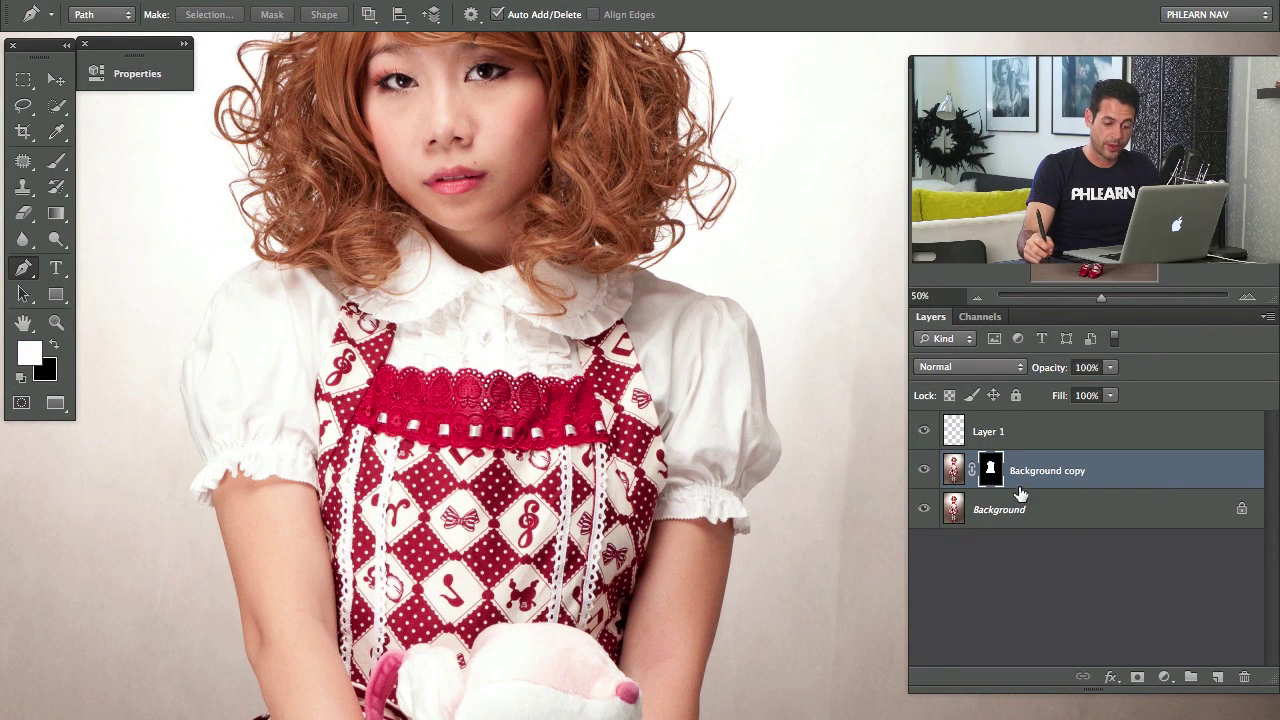
pyautogui.keyDown('alt'); pyautogui.click(991, 470); pyautogui.keyUp('alt')
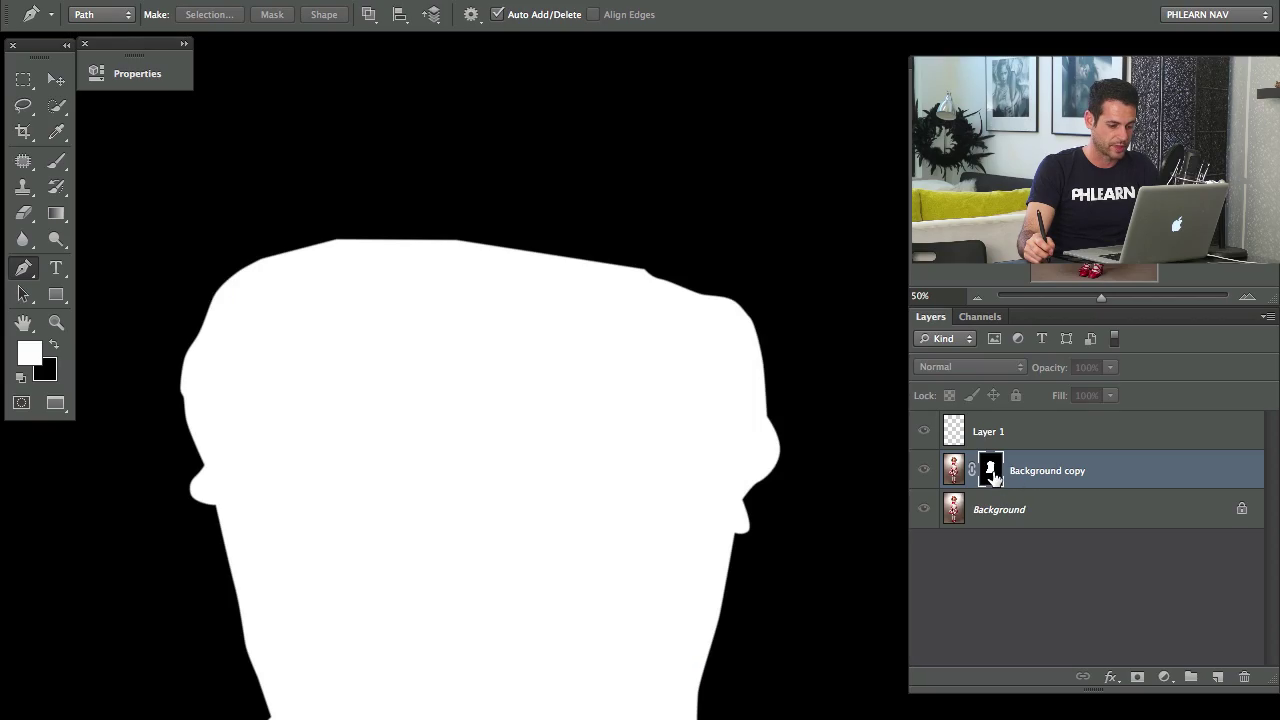
pyautogui.keyDown('alt'); pyautogui.click(993, 478); pyautogui.keyUp('alt')
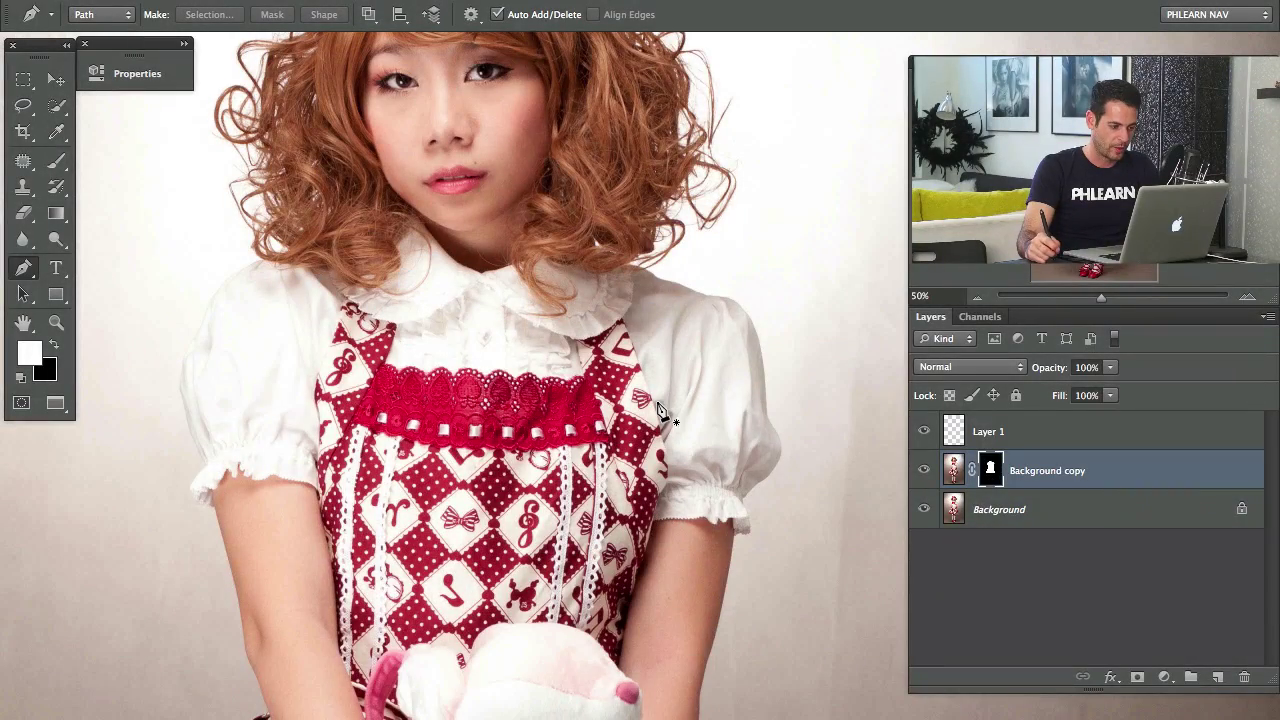
# Create a new empty layer between the Background layer and its masked copy.
pyautogui.scroll(-10, 658, 410)
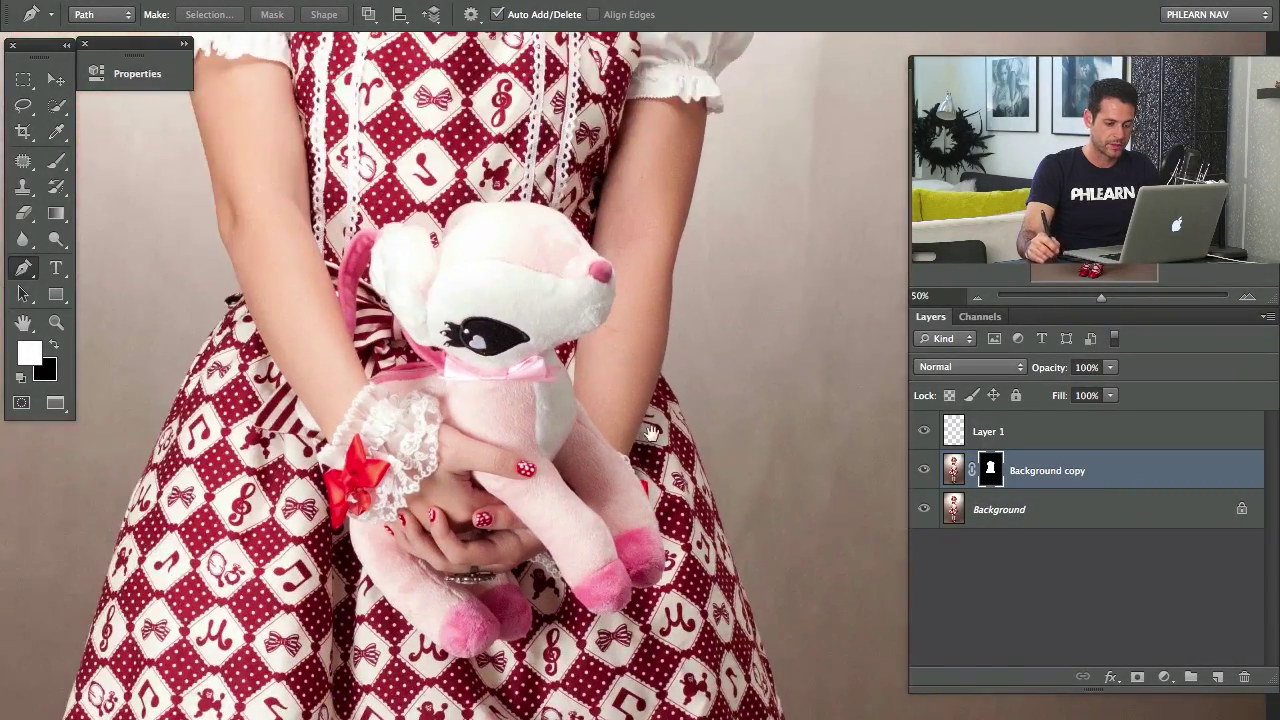
pyautogui.moveTo(523, 318); pyautogui.dragTo(544, 415)
pyautogui.press('b')
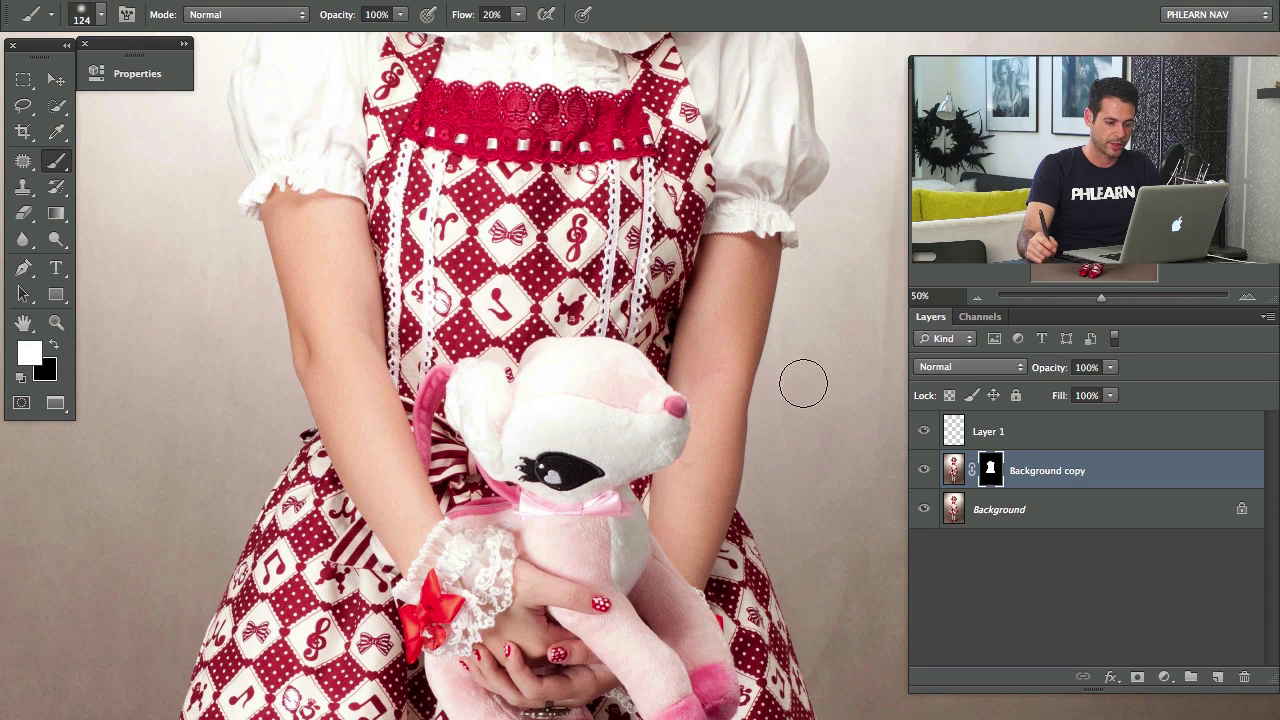
pyautogui.click(1080, 515)
pyautogui.click(1217, 678)
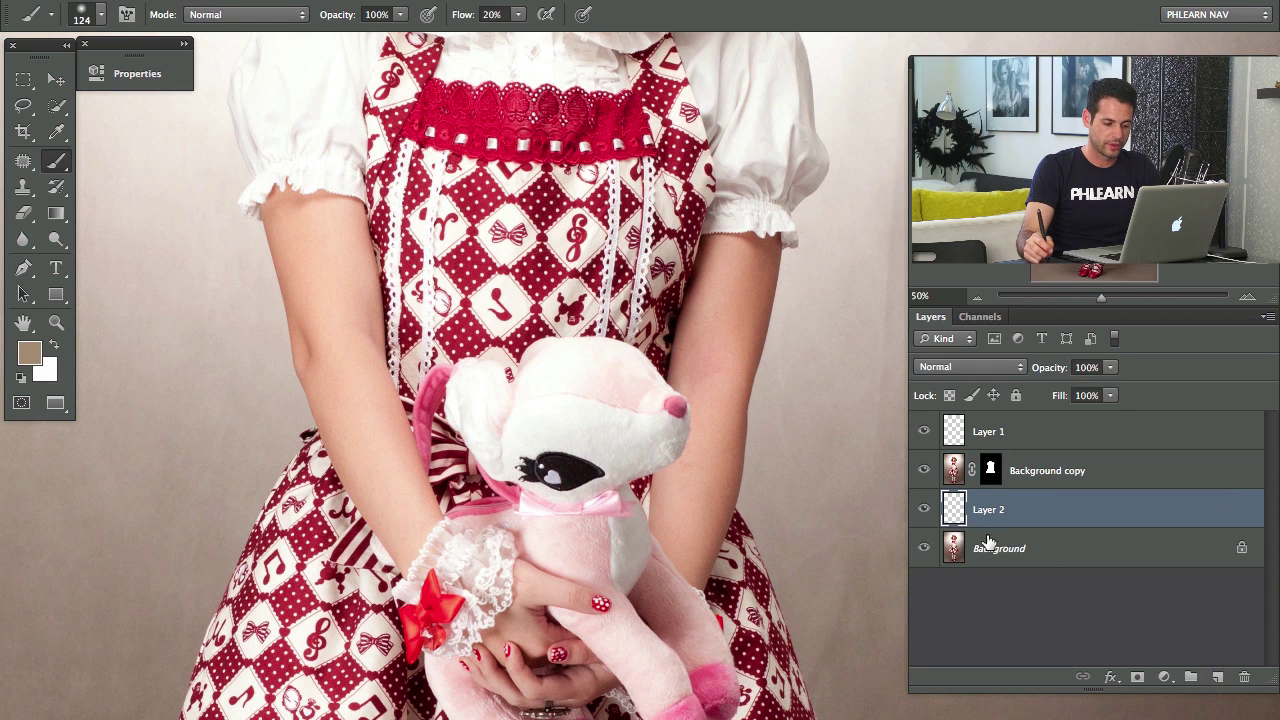
# Sample the pink of the plush toy's nose and fill the new layer with it as a backdrop.
pyautogui.keyDown('alt'); pyautogui.click(677, 405); pyautogui.keyUp('alt')
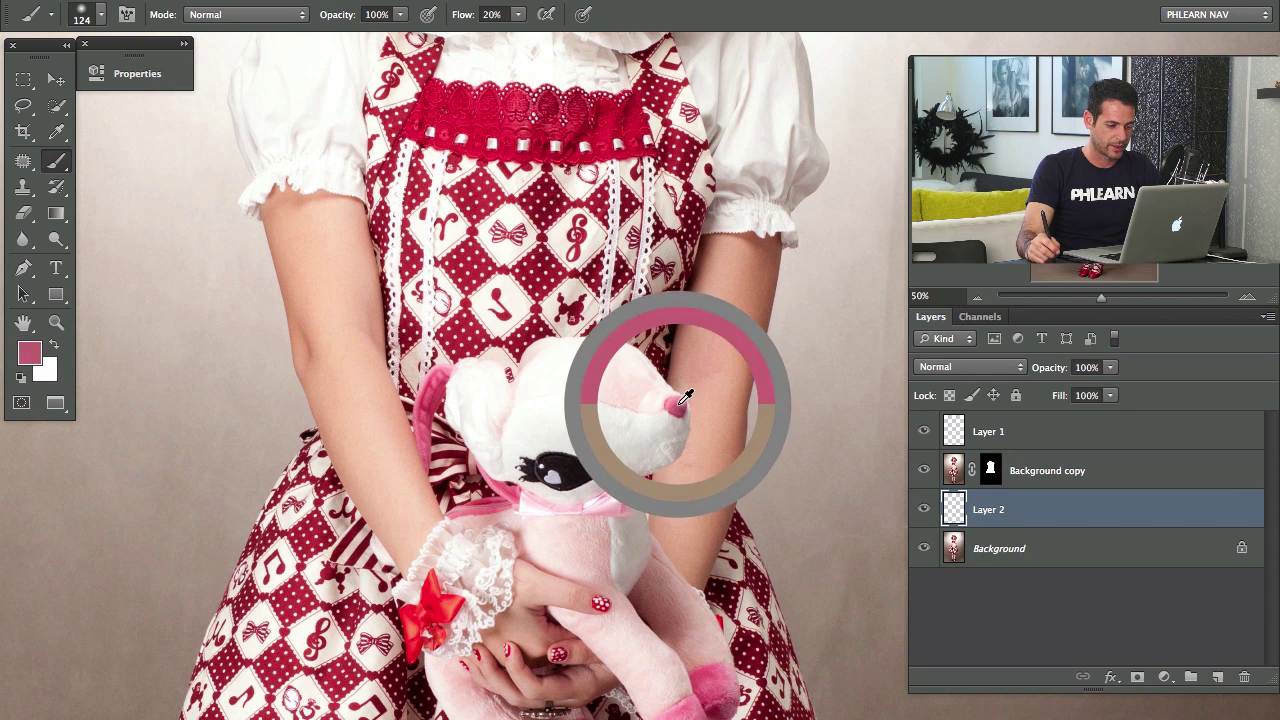
pyautogui.keyDown('alt'); pyautogui.click(677, 405); pyautogui.keyUp('alt')
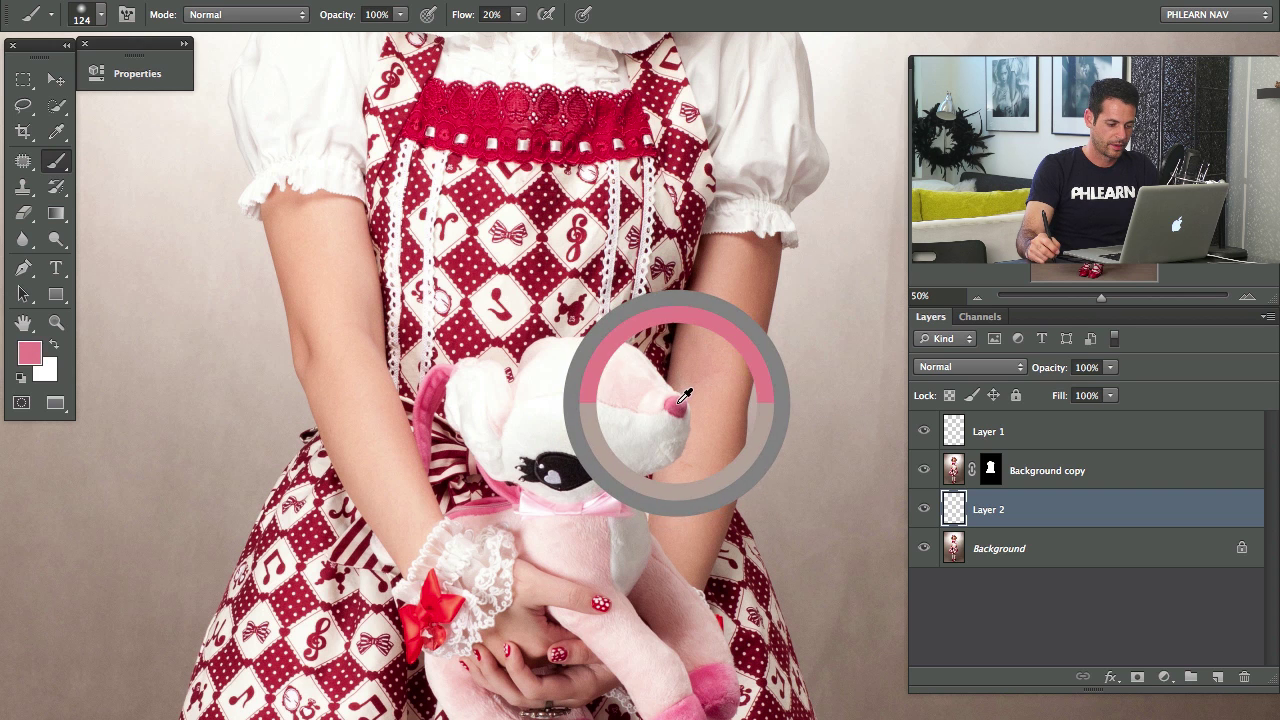
pyautogui.hotkey('alt', 'BackSpace')
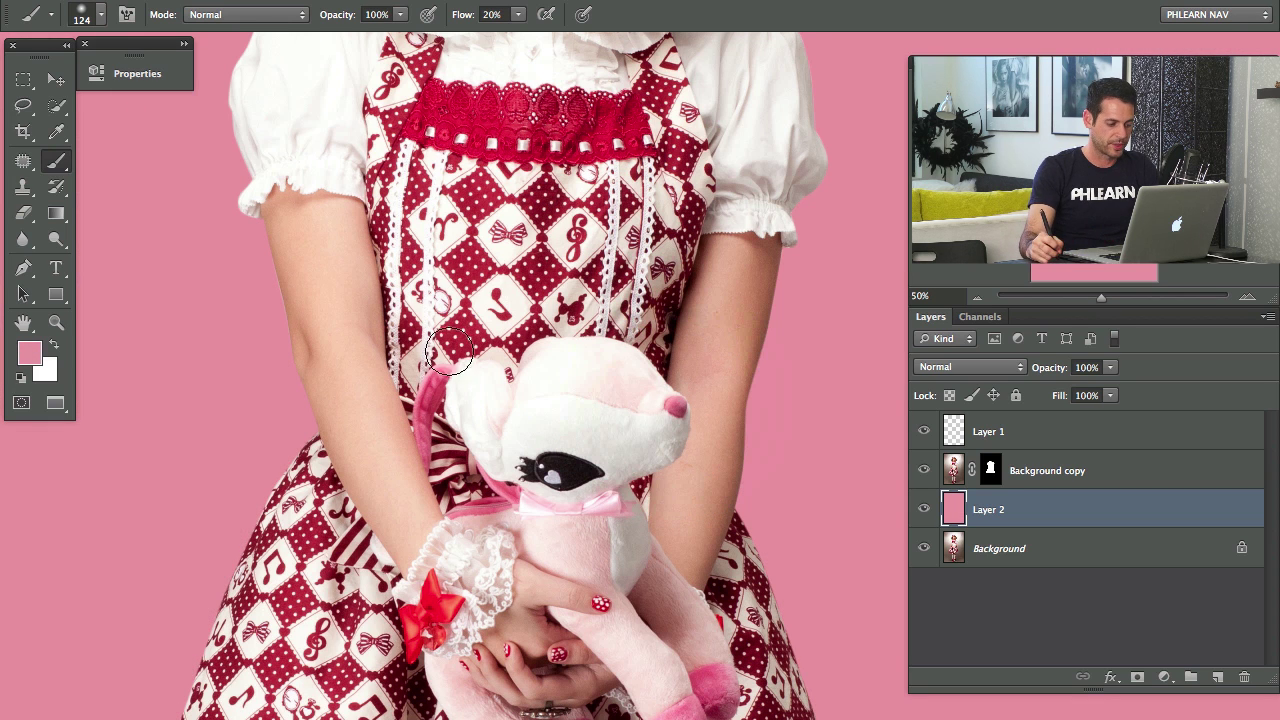
pyautogui.hotkey('ctrl', '-')
pyautogui.hotkey('ctrl', '-')
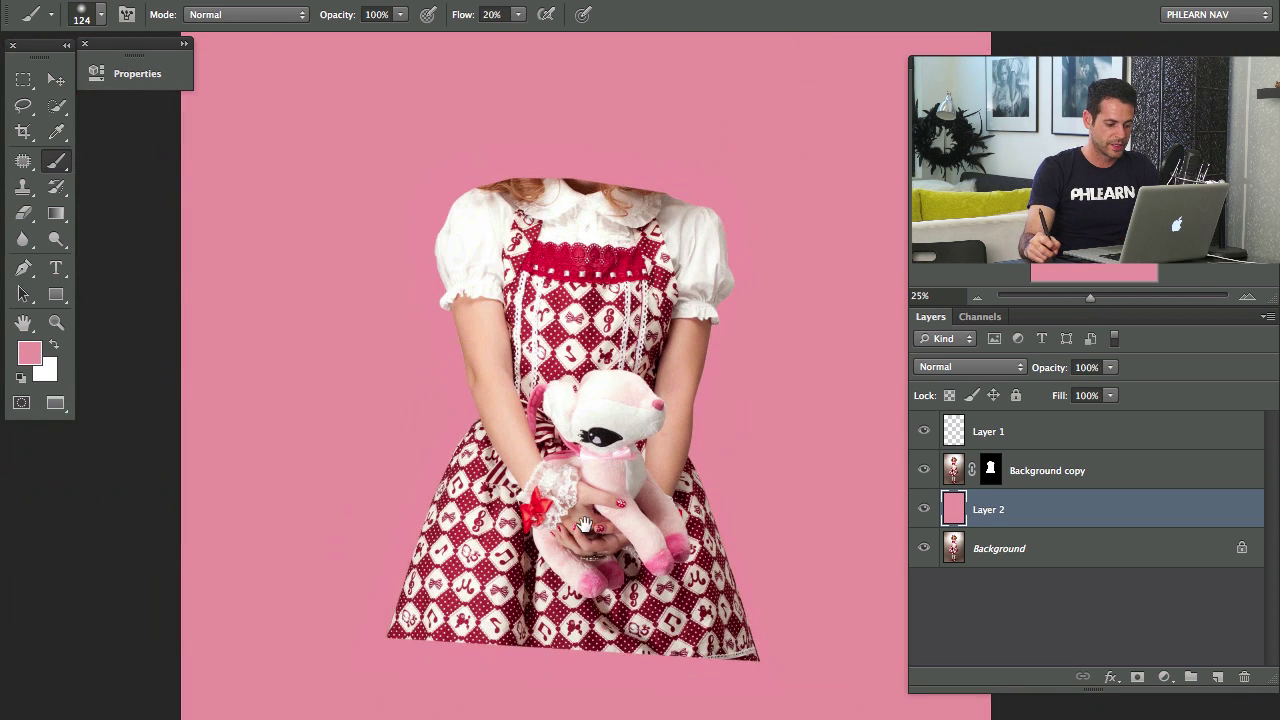
# Toggle the pink backdrop layer off and on to compare the body cutout with the original photo.
pyautogui.moveTo(585, 524)
pyautogui.mouseDown()
pyautogui.moveTo(518, 414)
pyautogui.moveTo(533, 521)
pyautogui.moveTo(553, 559)
pyautogui.mouseUp()
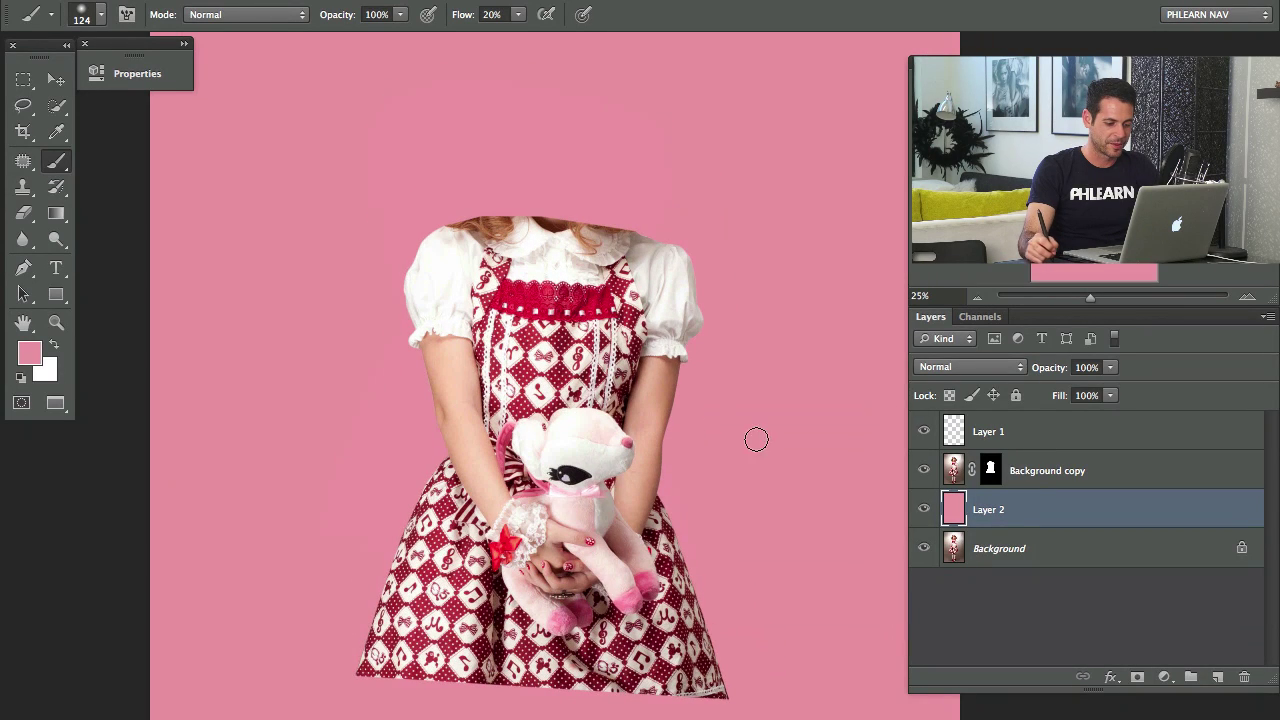
pyautogui.click(923, 472)
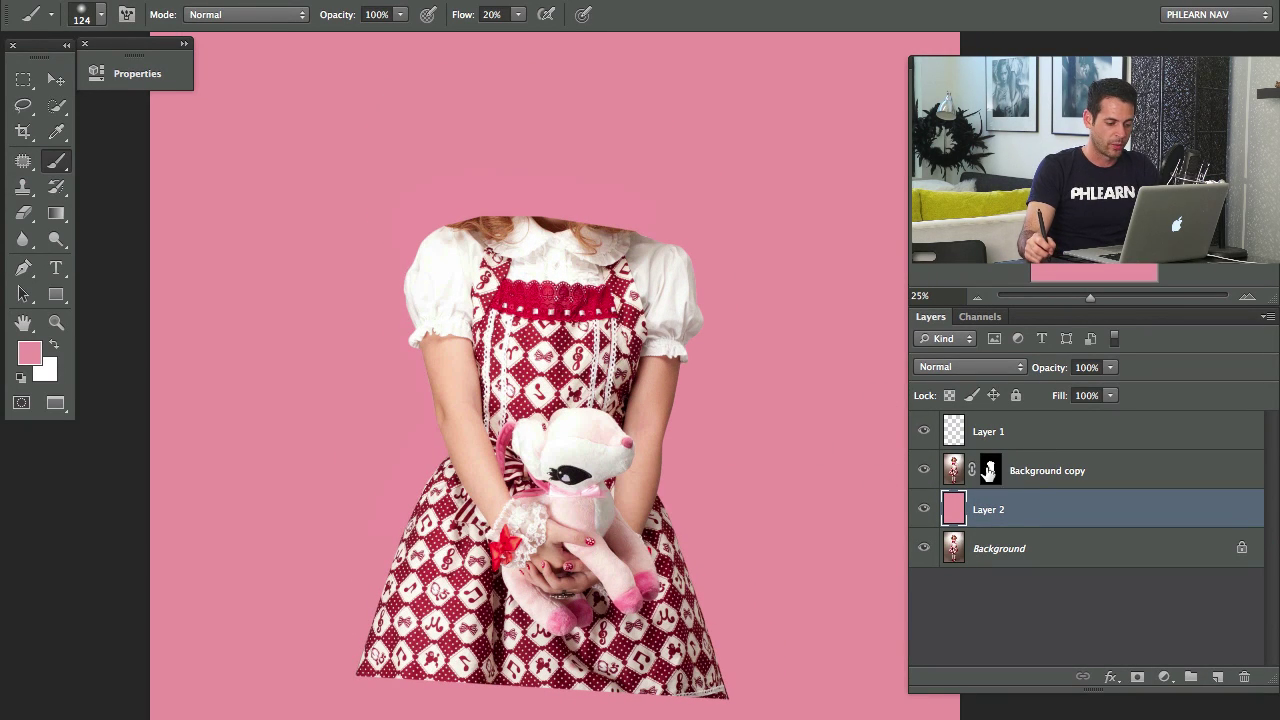
pyautogui.click(924, 509)
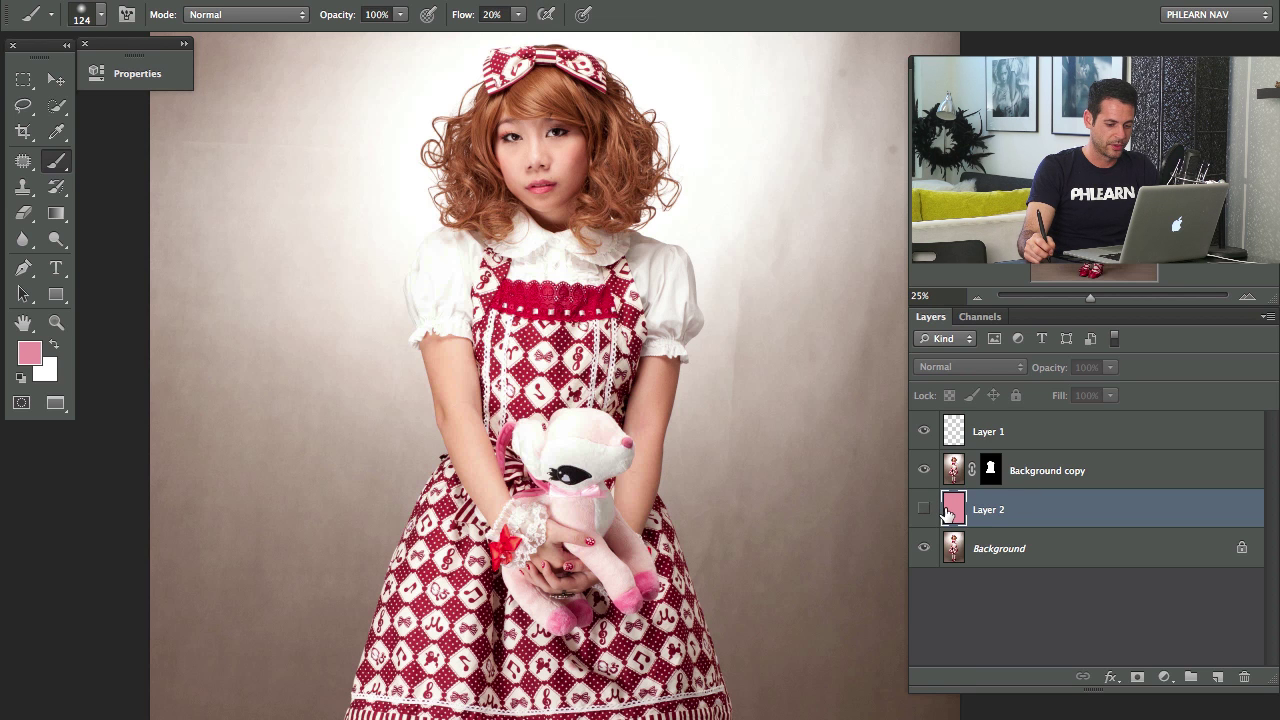
pyautogui.click(924, 509)
# Disable the Background copy layer's mask so the whole photo shows, with the view on the model's head and hair.
pyautogui.keyDown('shift'); pyautogui.click(986, 474); pyautogui.keyUp('shift')
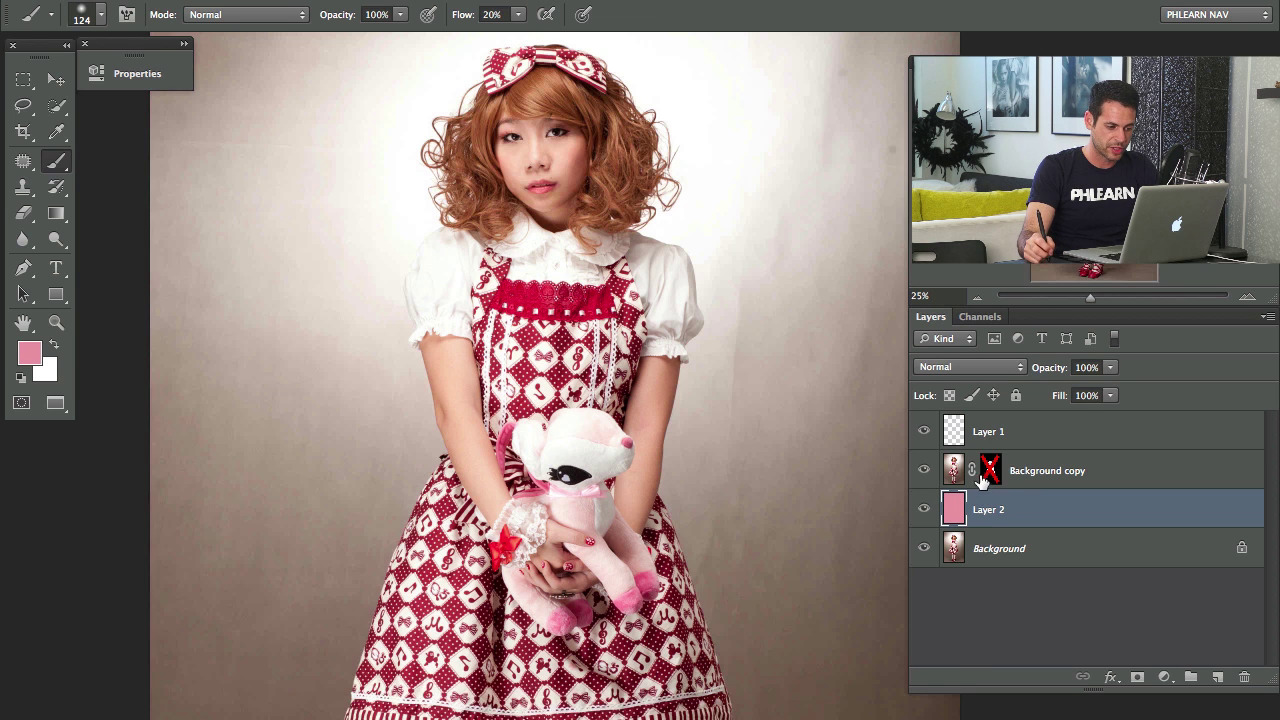
pyautogui.keyDown('shift'); pyautogui.click(990, 470); pyautogui.keyUp('shift')
pyautogui.keyDown('shift'); pyautogui.click(990, 470); pyautogui.keyUp('shift')
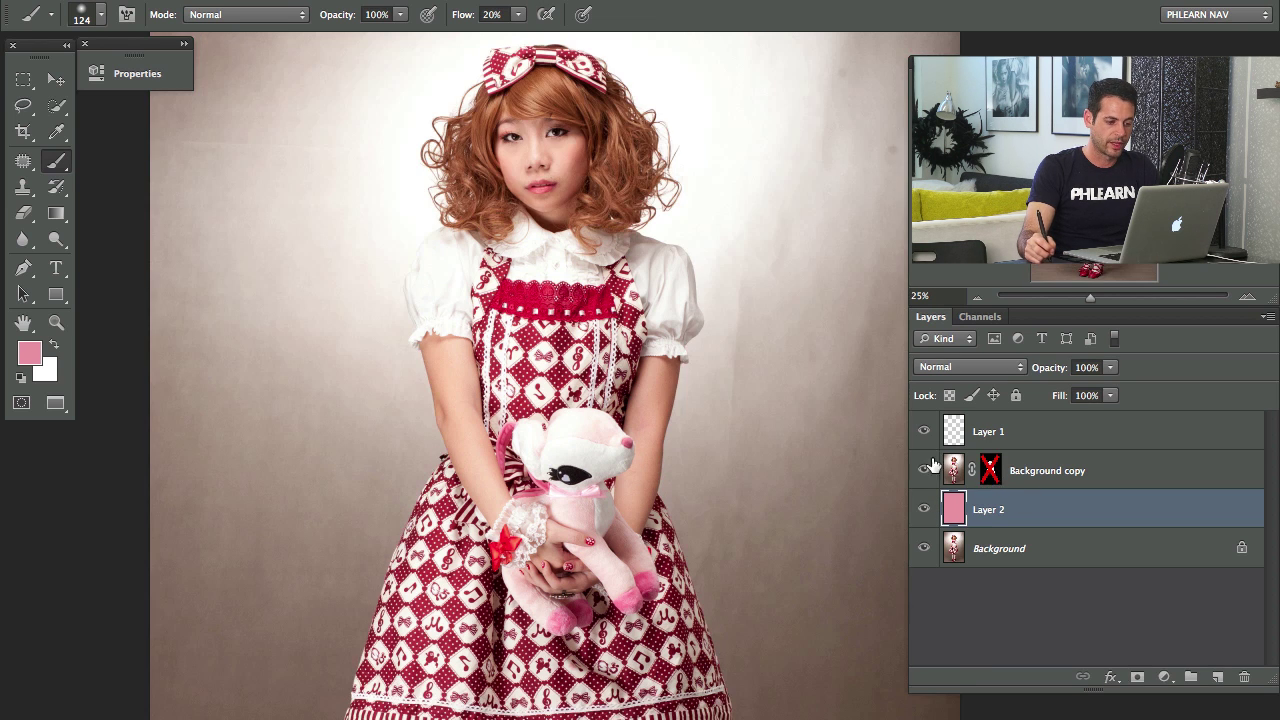
pyautogui.scroll(3, 480, 370)
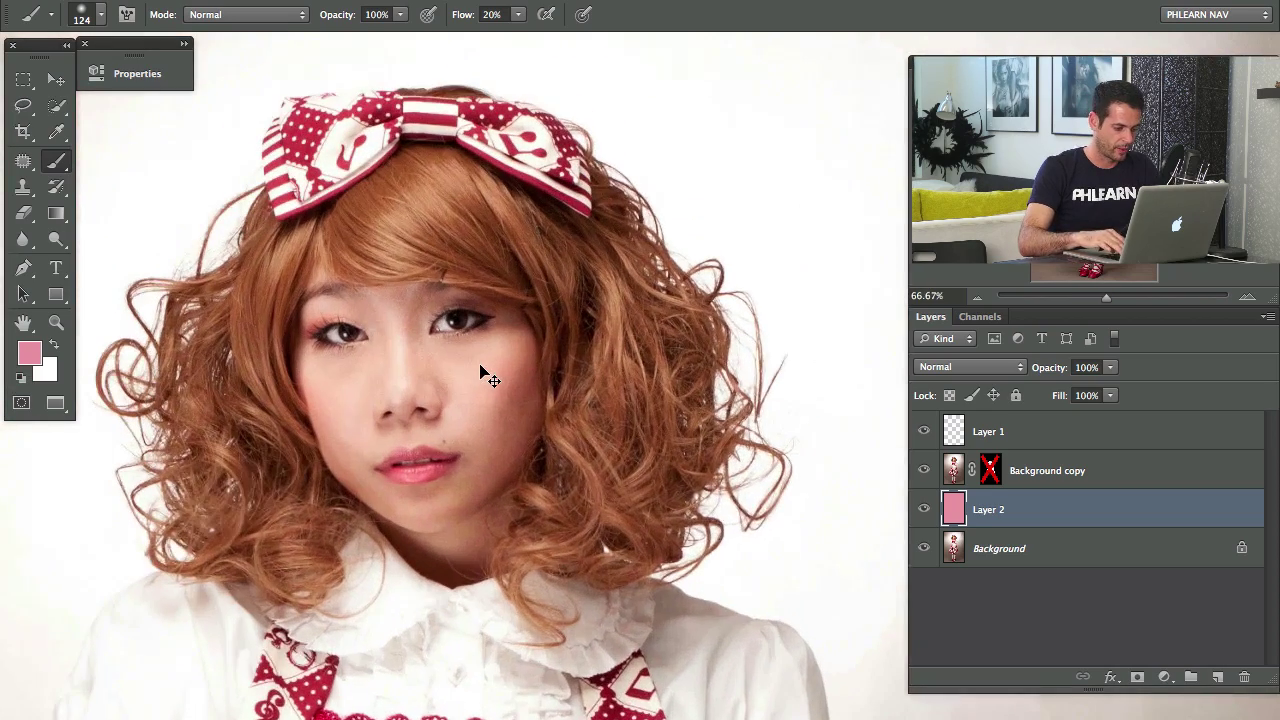
pyautogui.moveTo(523, 348); pyautogui.dragTo(606, 316)
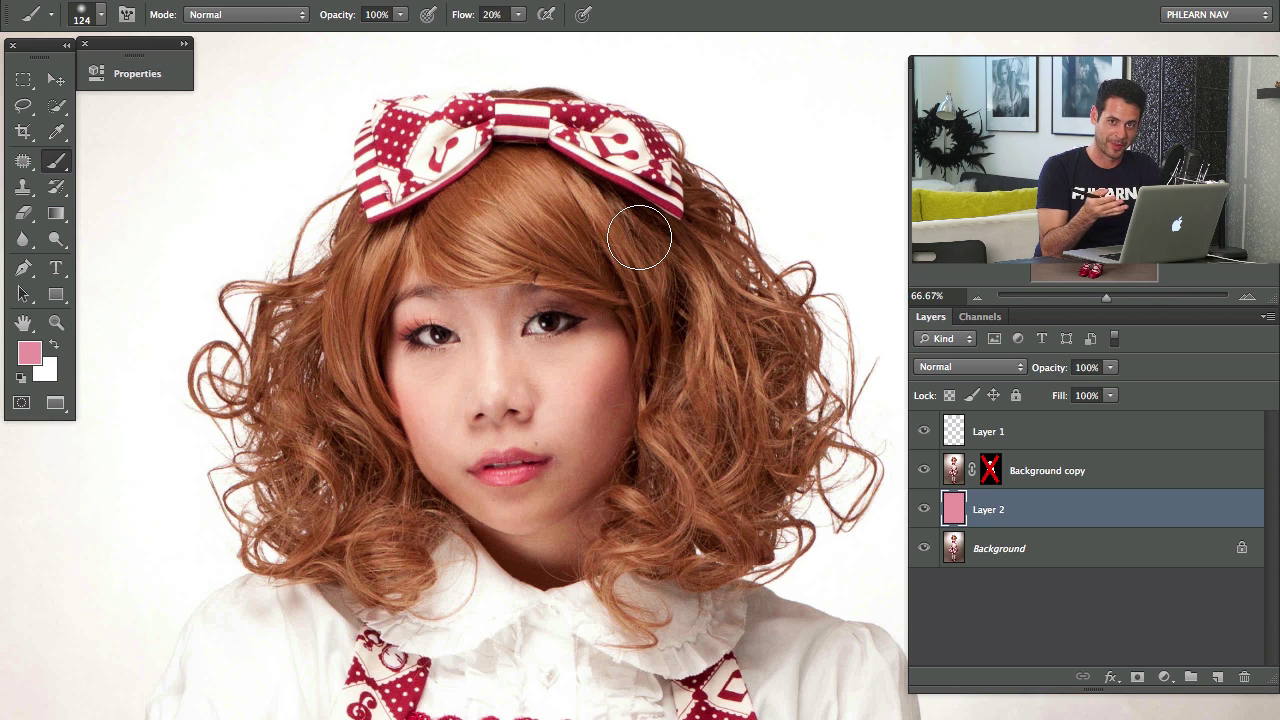
pyautogui.keyDown('shift'); pyautogui.click(990, 470); pyautogui.keyUp('shift')
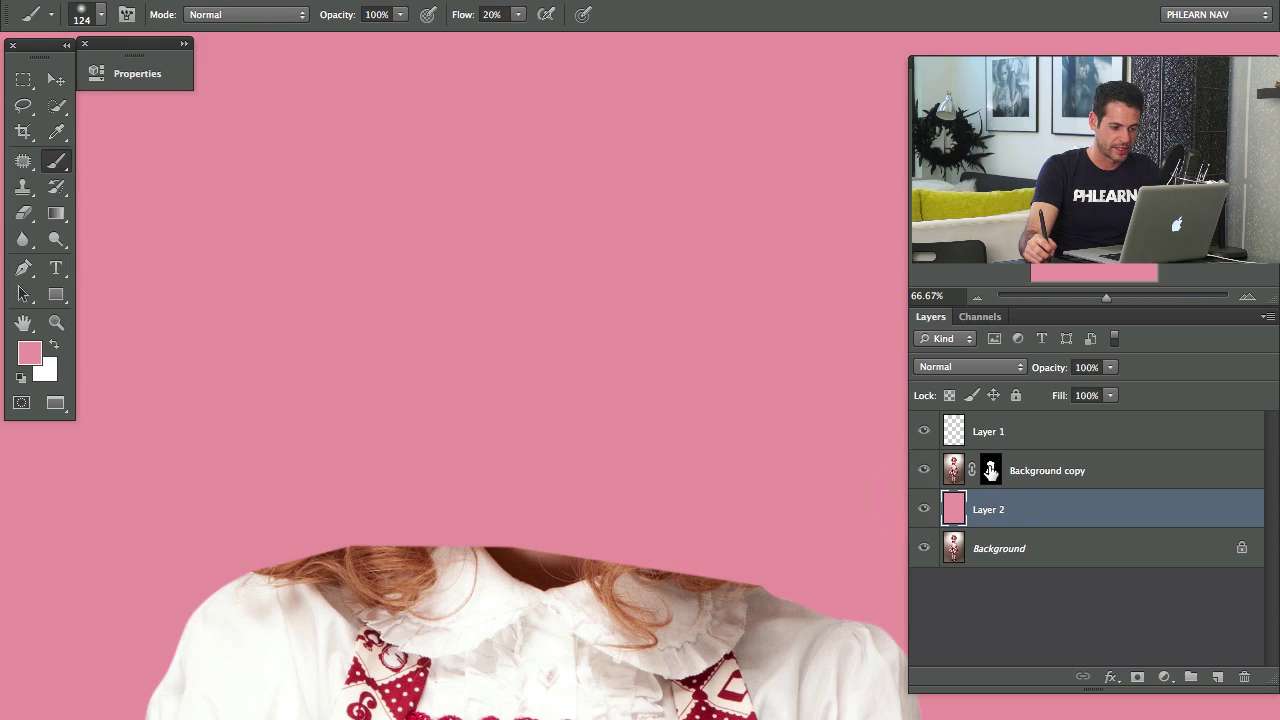
pyautogui.keyDown('shift'); pyautogui.click(990, 472); pyautogui.keyUp('shift')
# Compare the Red, Green and Blue channels individually for the strongest contrast between the hair and the background.
pyautogui.click(986, 318)
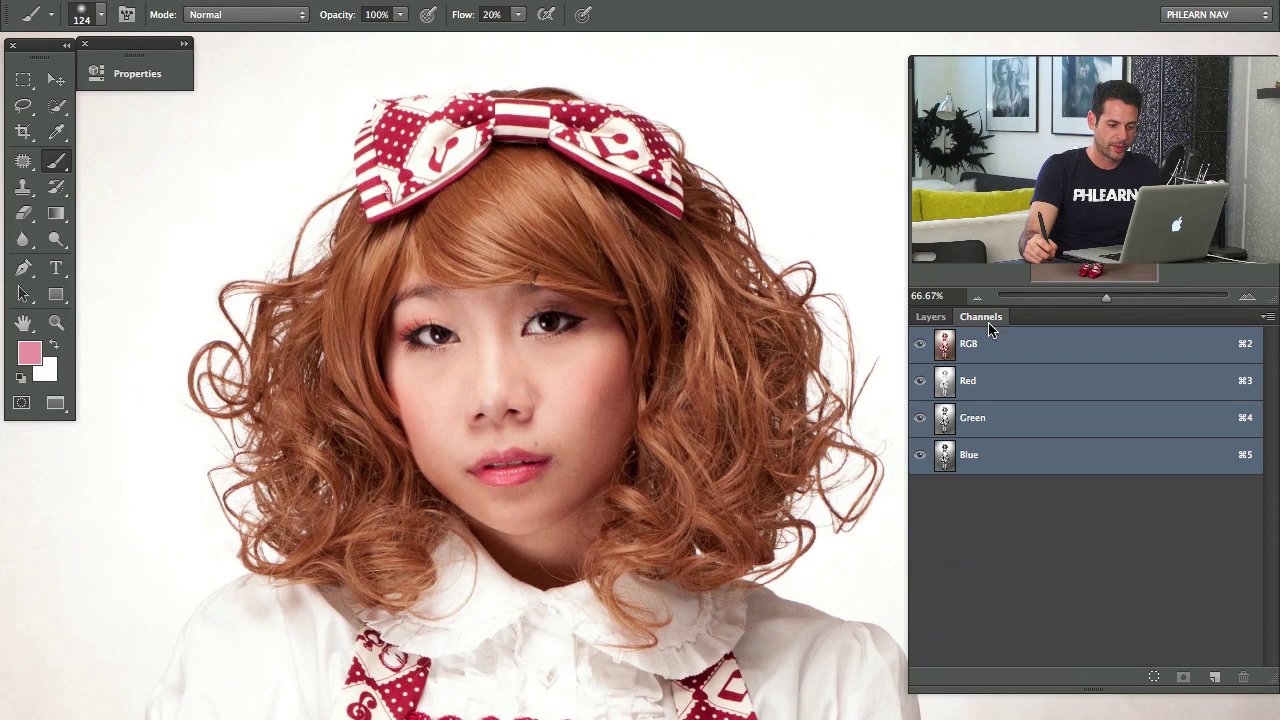
pyautogui.click(984, 396)
pyautogui.click(987, 430)
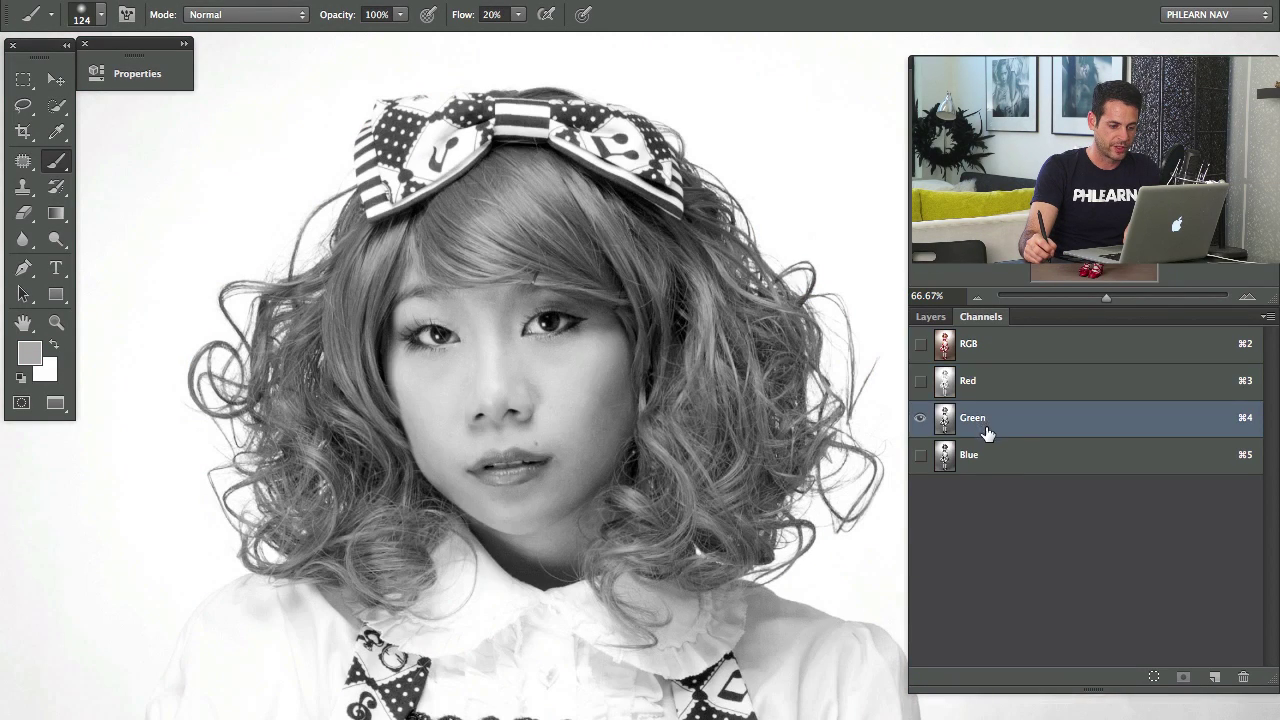
pyautogui.click(990, 458)
pyautogui.click(1002, 422)
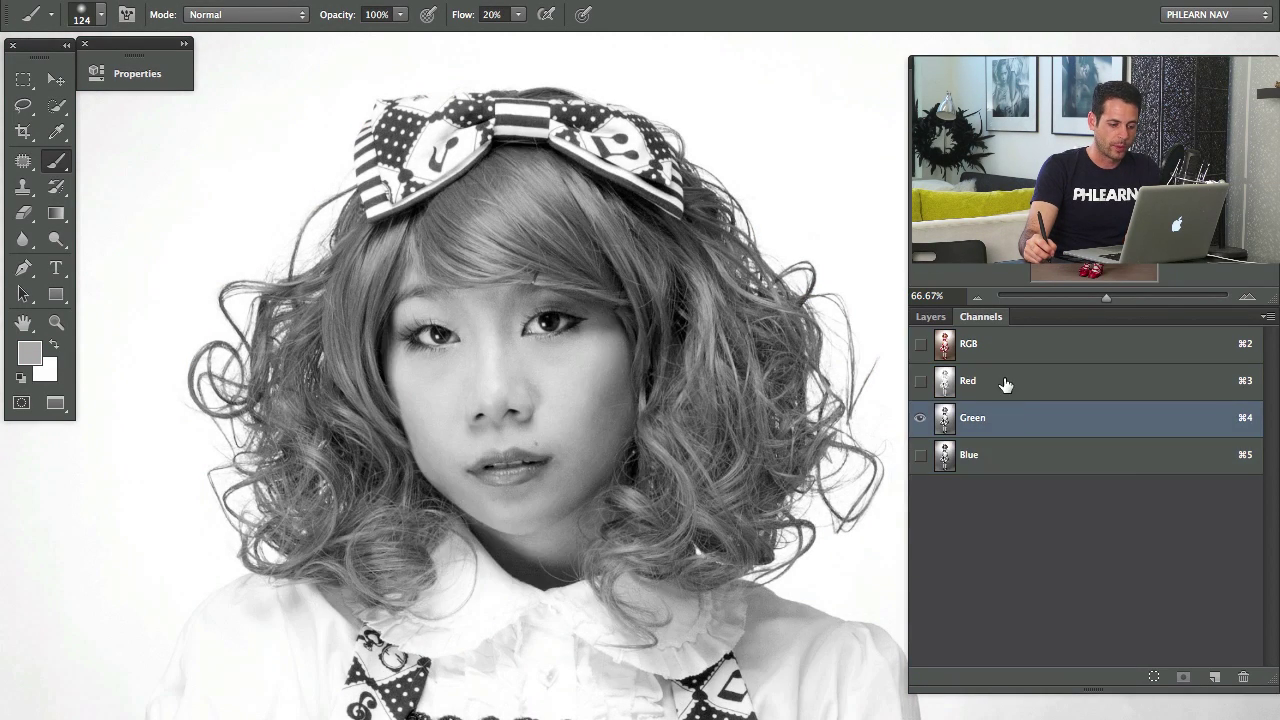
pyautogui.click(1003, 390)
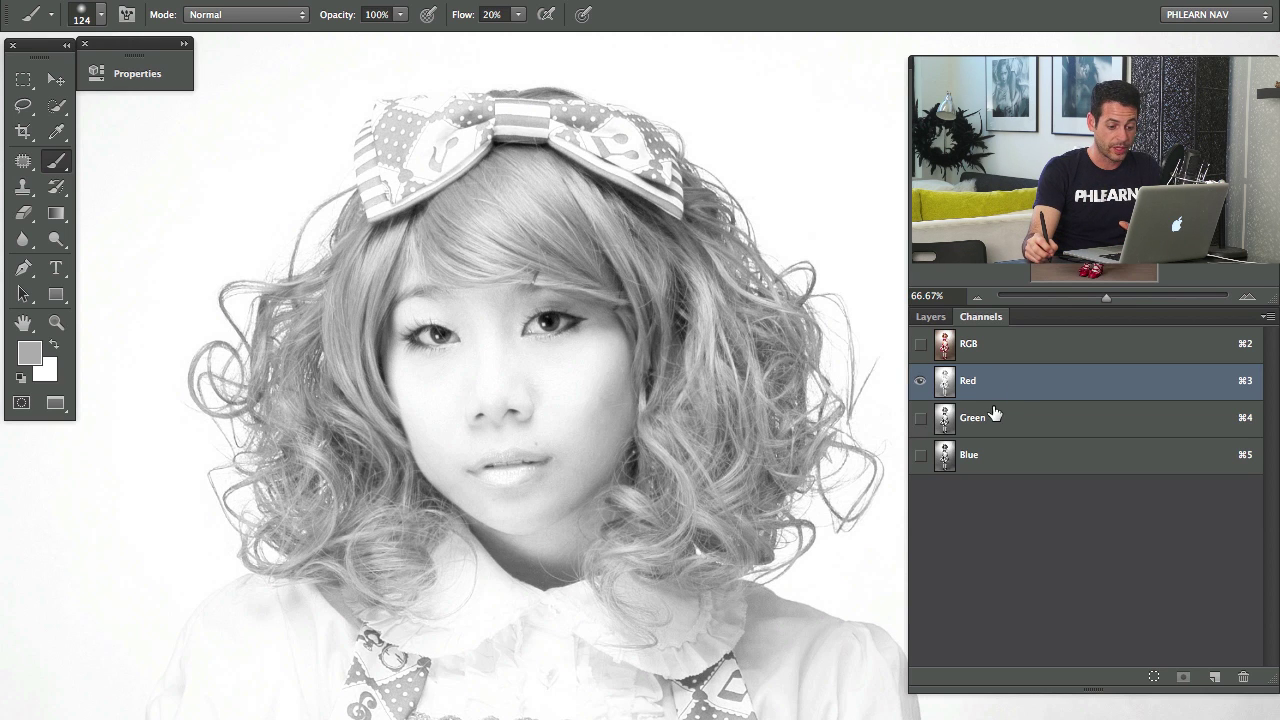
pyautogui.click(998, 457)
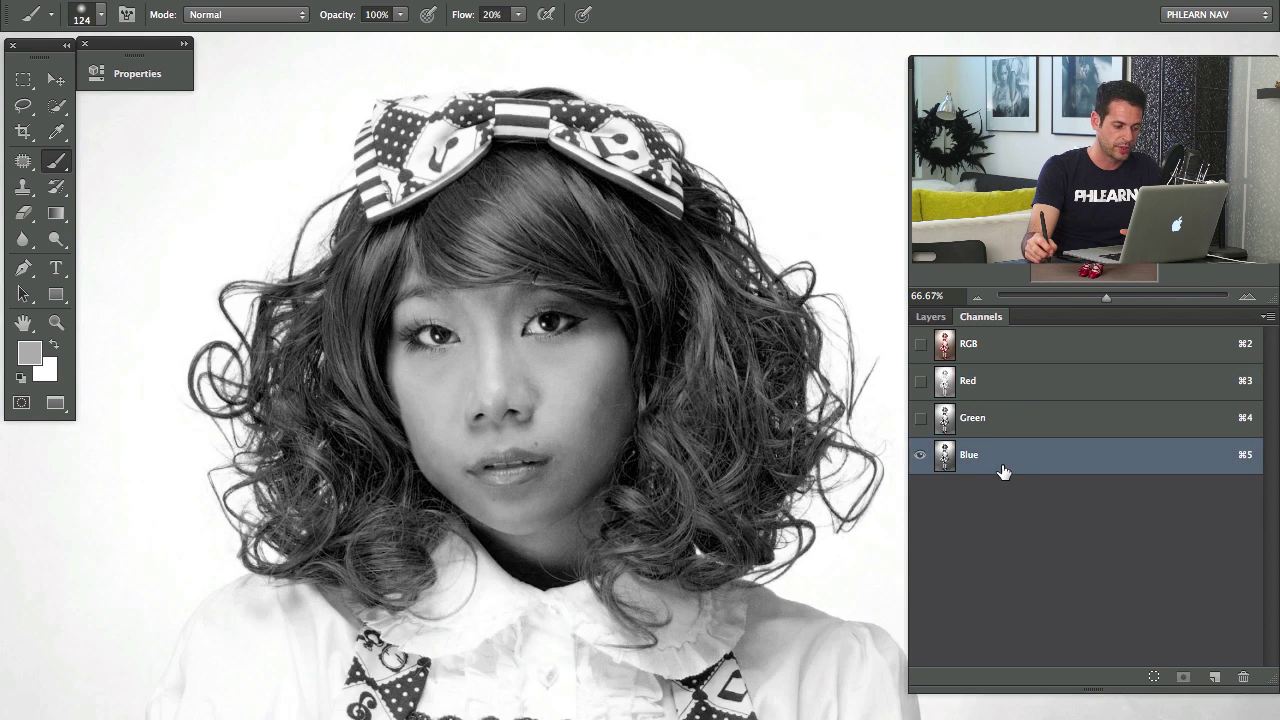
pyautogui.click(1030, 373)
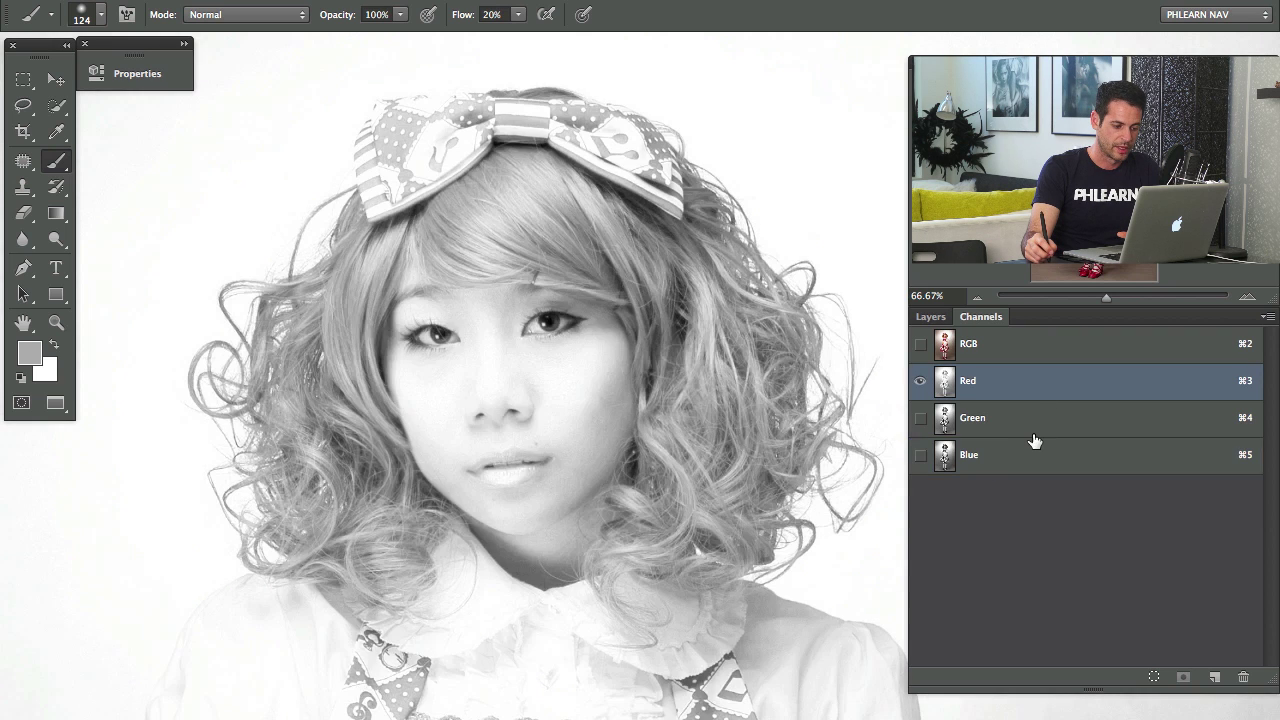
pyautogui.click(1030, 455)
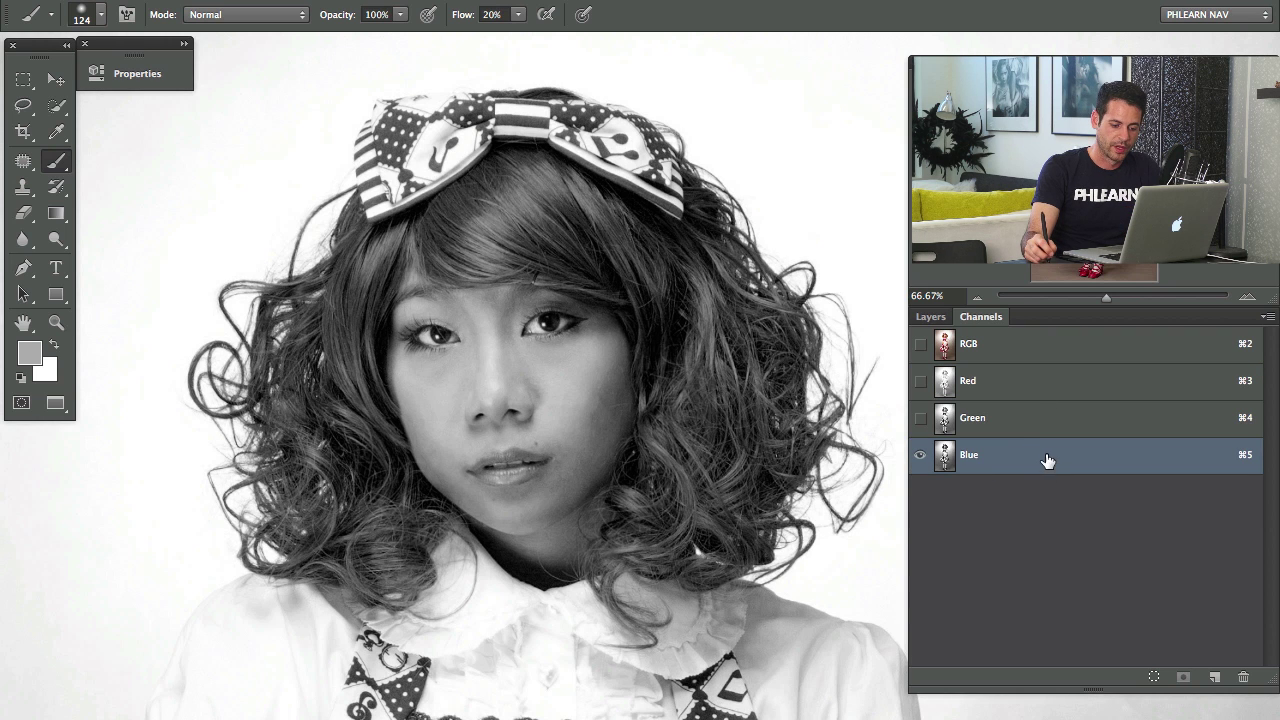
# Duplicate the Blue channel and apply Levels to the copy with a black input of 85 and a white input of 242.
pyautogui.moveTo(1047, 460); pyautogui.dragTo(1214, 677)
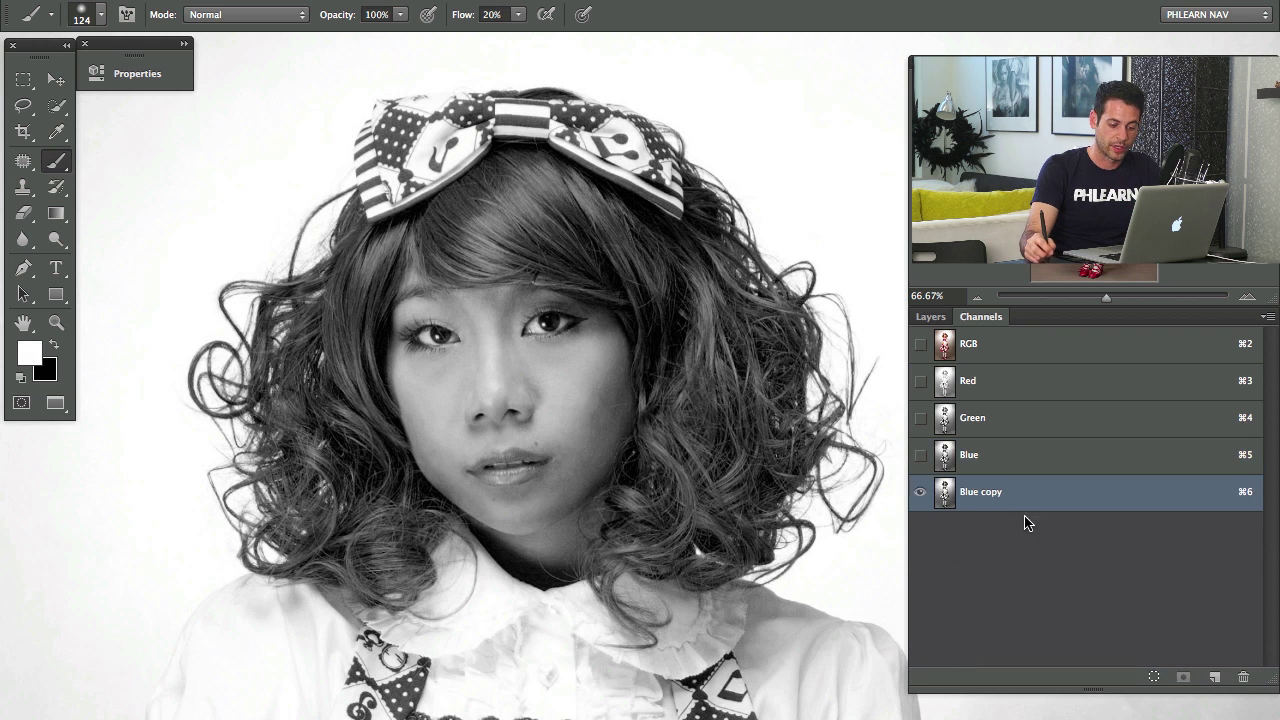
pyautogui.press('super+l')
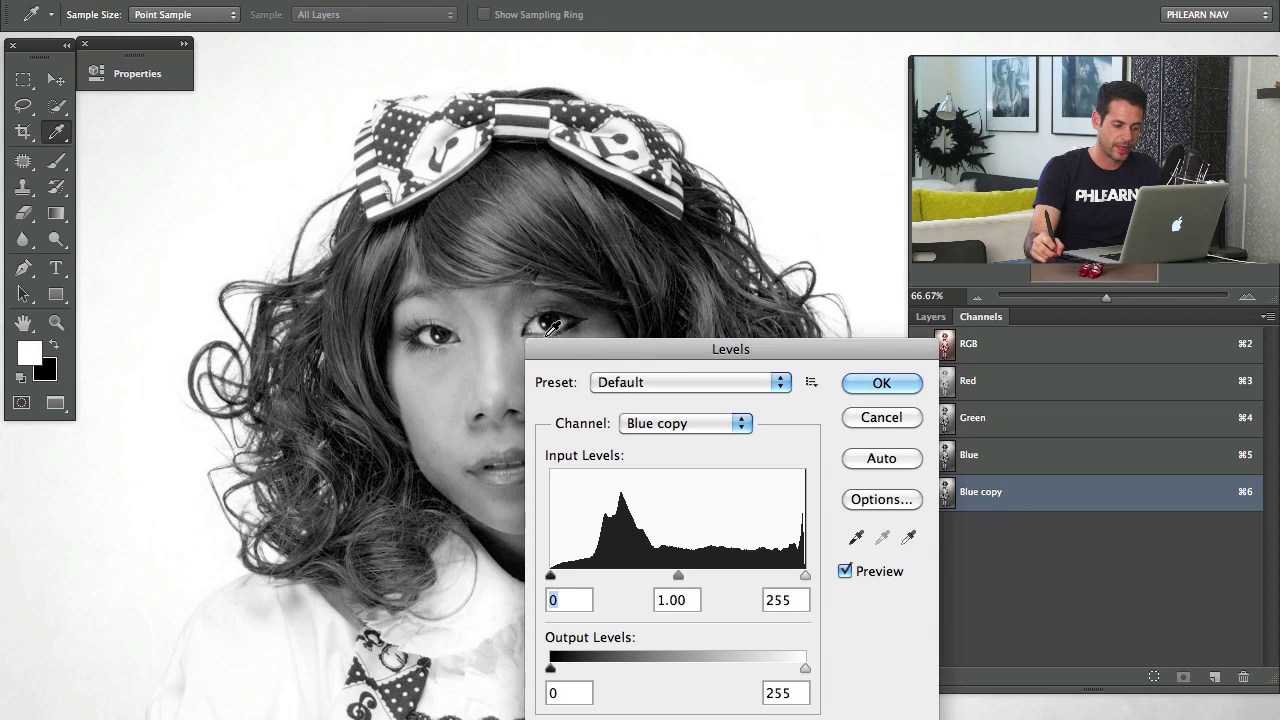
pyautogui.moveTo(610, 352); pyautogui.dragTo(108, 409)
pyautogui.scroll(-3, 457, 286)
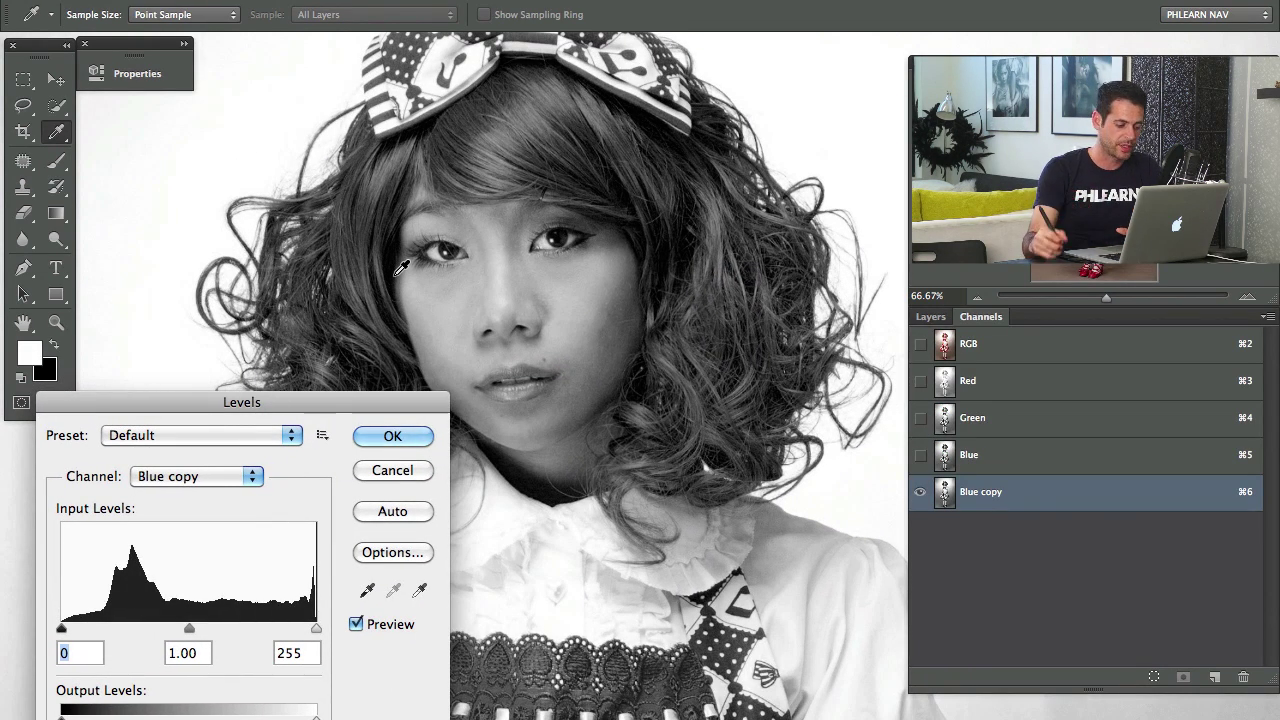
pyautogui.moveTo(57, 627); pyautogui.dragTo(172, 628)
pyautogui.moveTo(316, 628); pyautogui.dragTo(303, 633)
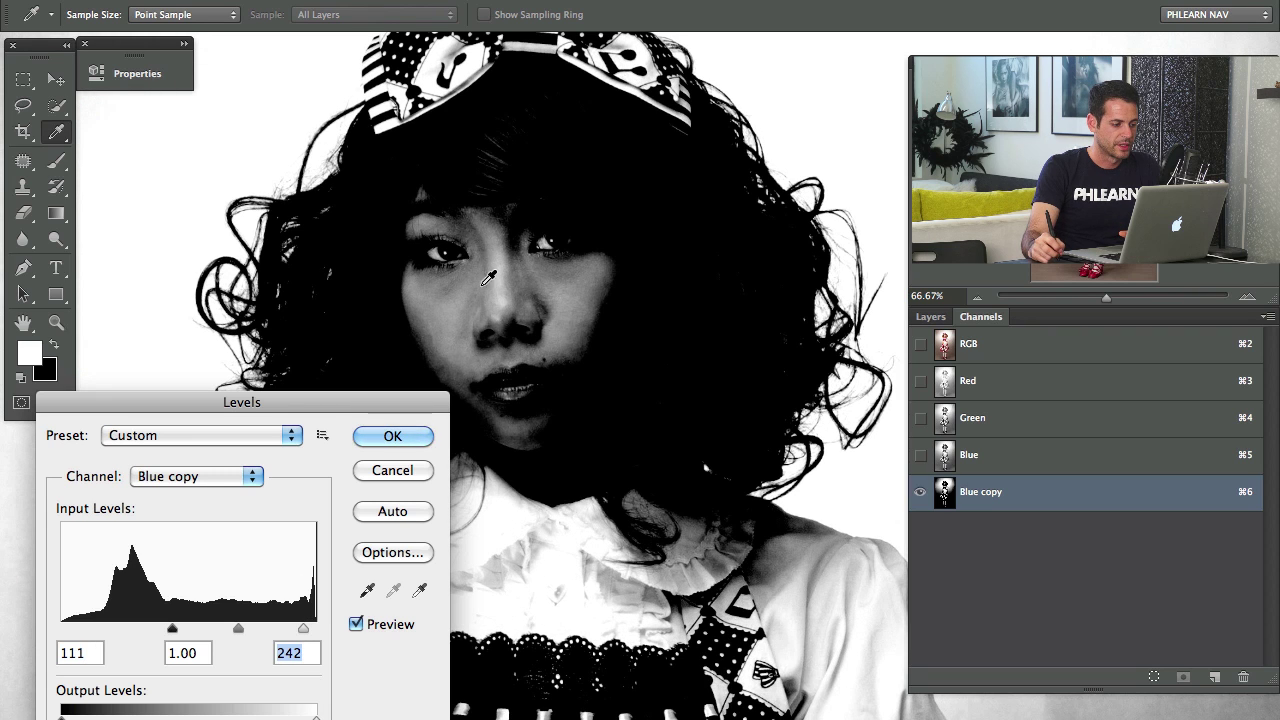
pyautogui.moveTo(486, 191); pyautogui.dragTo(491, 257)
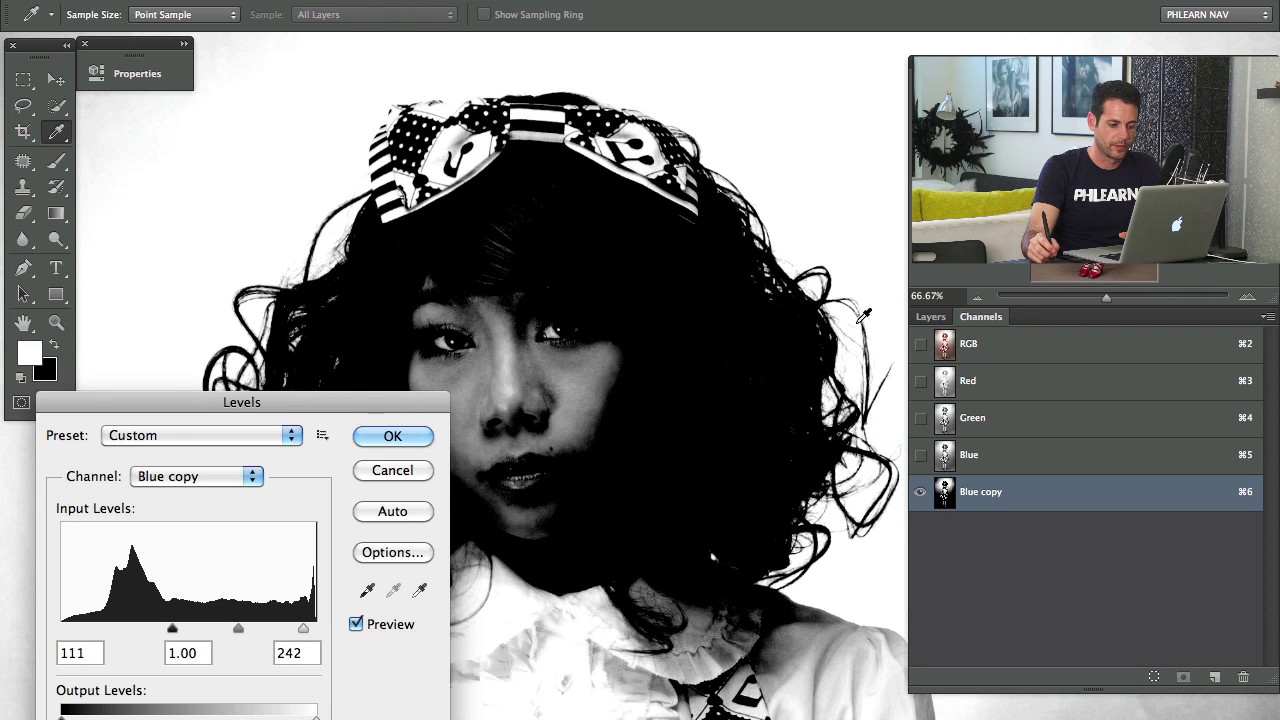
pyautogui.moveTo(175, 636); pyautogui.dragTo(146, 630)
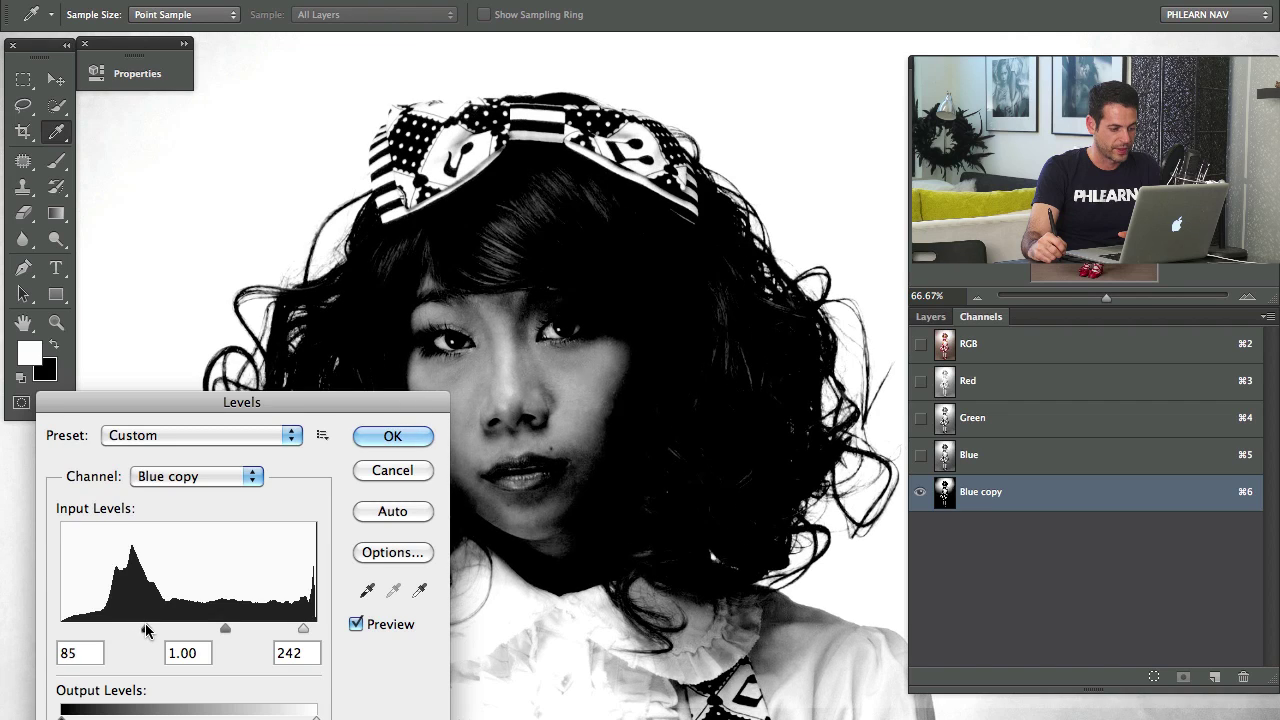
pyautogui.click(412, 436)
# Load the Blue copy channel as a selection and invert it to select the dark hair.
pyautogui.press('b')
pyautogui.press('space')
pyautogui.moveTo(586, 472)
pyautogui.mouseDown()
pyautogui.moveTo(546, 409)
pyautogui.moveTo(565, 464)
pyautogui.mouseUp()
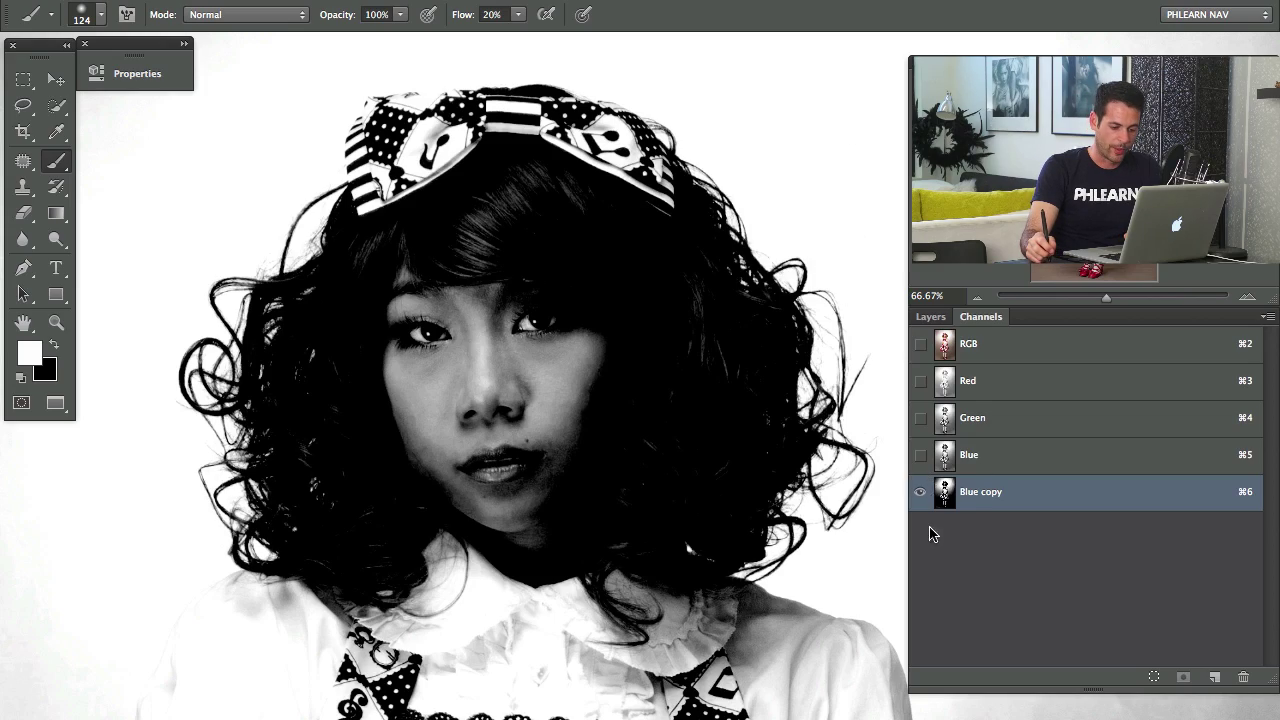
pyautogui.moveTo(947, 510); pyautogui.dragTo(937, 508)
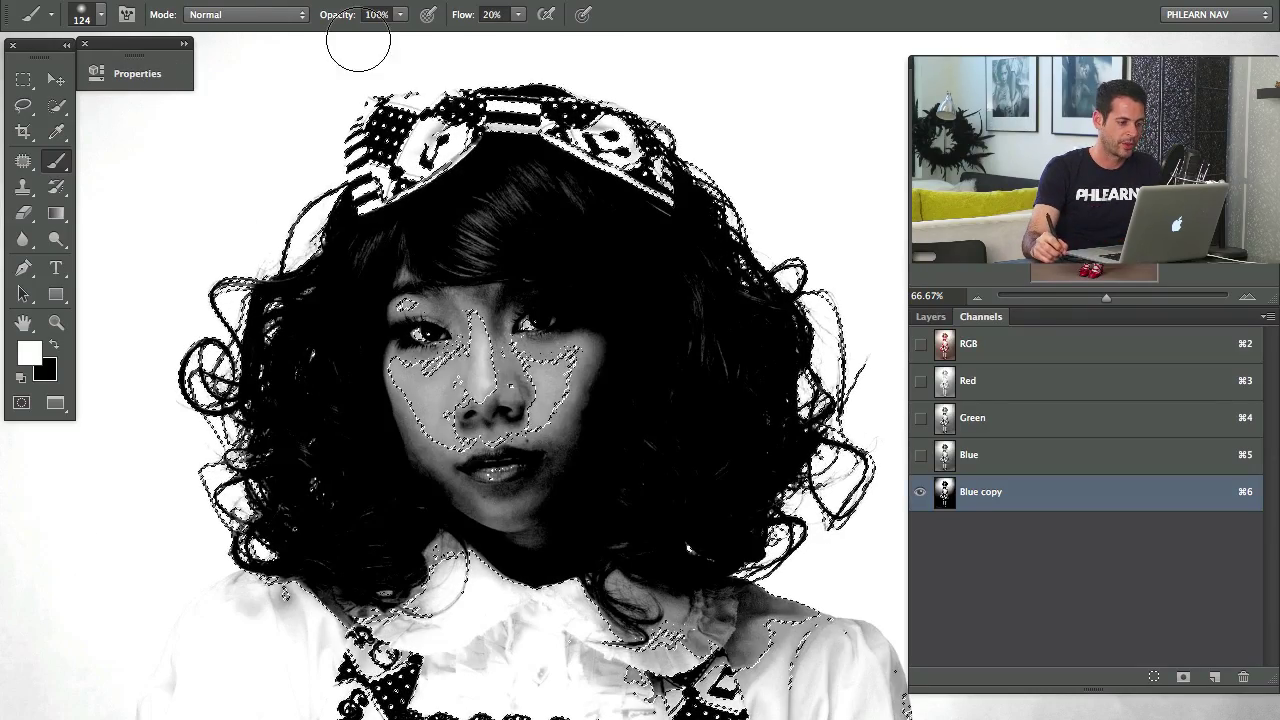
pyautogui.click(412, 2)
pyautogui.click(516, 67)
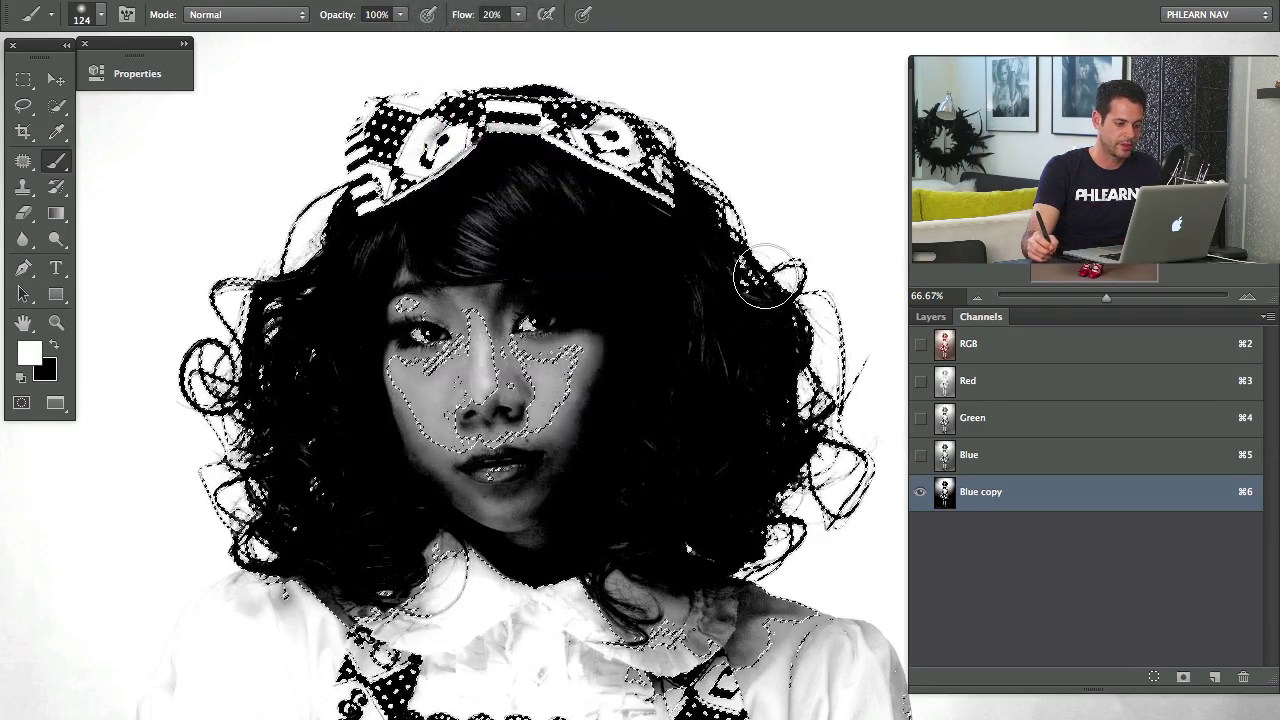
# On the re-enabled Background copy layer mask, paint white at 50% flow through the selection to reveal the hair, bow and face.
pyautogui.click(936, 317)
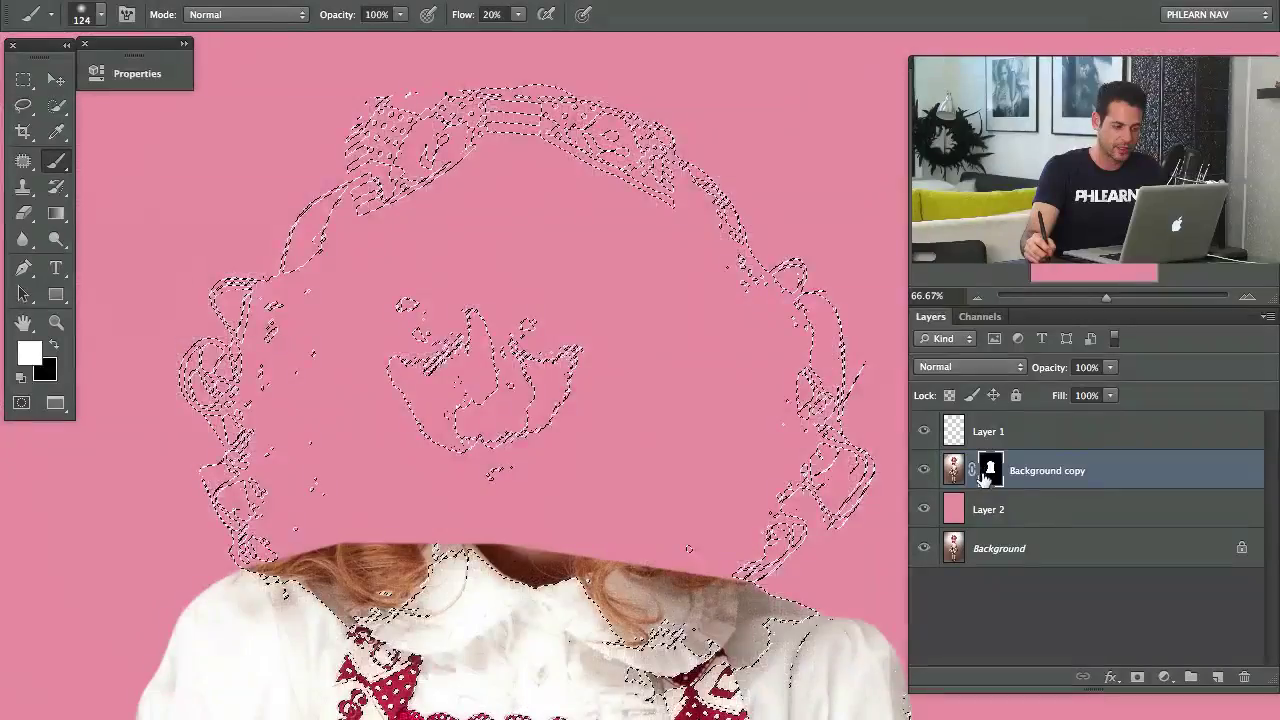
pyautogui.click(991, 468)
pyautogui.moveTo(749, 418); pyautogui.dragTo(689, 403)
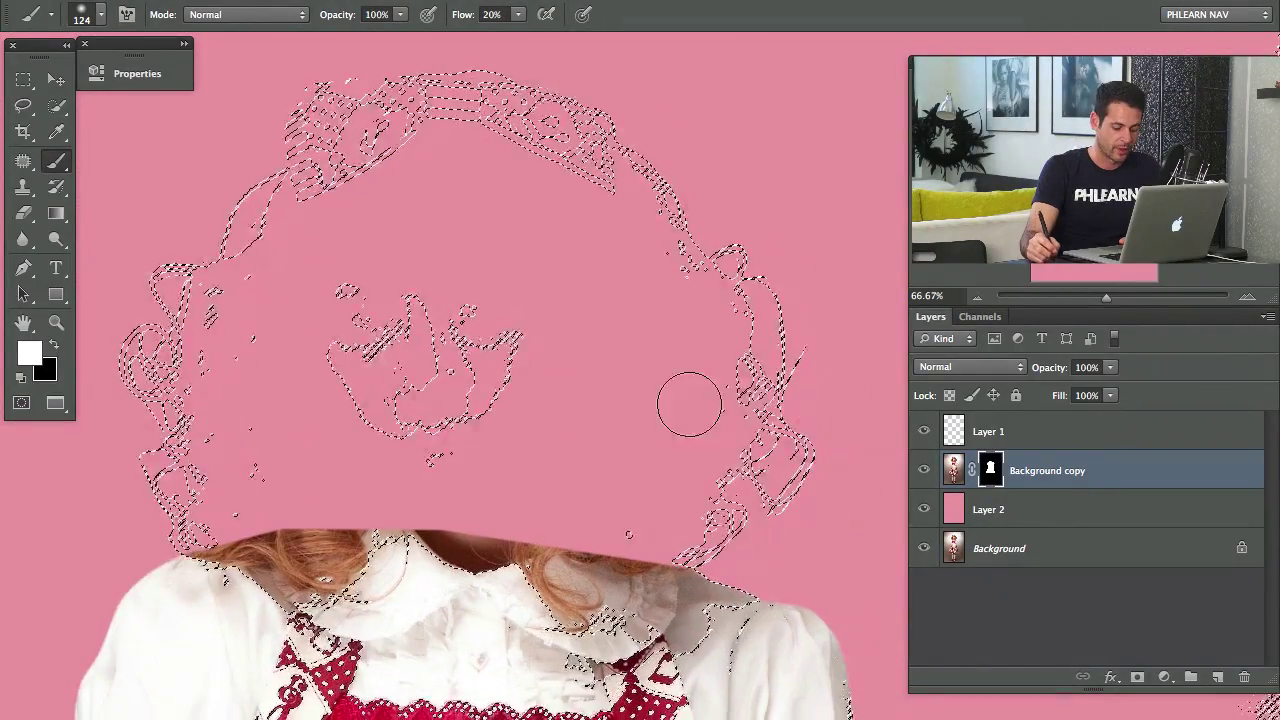
pyautogui.hotkey('shift', '5')
pyautogui.moveTo(722, 470)
pyautogui.mouseDown()
pyautogui.moveTo(715, 562)
pyautogui.moveTo(675, 588)
pyautogui.moveTo(796, 403)
pyautogui.moveTo(730, 457)
pyautogui.moveTo(750, 234)
pyautogui.moveTo(663, 208)
pyautogui.moveTo(657, 192)
pyautogui.moveTo(711, 193)
pyautogui.moveTo(642, 181)
pyautogui.moveTo(726, 314)
pyautogui.moveTo(701, 504)
pyautogui.moveTo(706, 486)
pyautogui.moveTo(562, 546)
pyautogui.moveTo(496, 552)
pyautogui.moveTo(525, 421)
pyautogui.moveTo(425, 516)
pyautogui.moveTo(313, 515)
pyautogui.moveTo(301, 454)
pyautogui.moveTo(194, 599)
pyautogui.moveTo(208, 486)
pyautogui.moveTo(193, 349)
pyautogui.moveTo(140, 488)
pyautogui.moveTo(135, 376)
pyautogui.moveTo(170, 336)
pyautogui.moveTo(275, 314)
pyautogui.moveTo(137, 453)
pyautogui.moveTo(176, 363)
pyautogui.moveTo(279, 216)
pyautogui.moveTo(251, 441)
pyautogui.moveTo(274, 471)
pyautogui.moveTo(430, 306)
pyautogui.moveTo(463, 343)
pyautogui.moveTo(394, 524)
pyautogui.moveTo(443, 408)
pyautogui.moveTo(332, 449)
pyautogui.moveTo(232, 631)
pyautogui.mouseUp()
pyautogui.hotkey('ctrl', 'd')
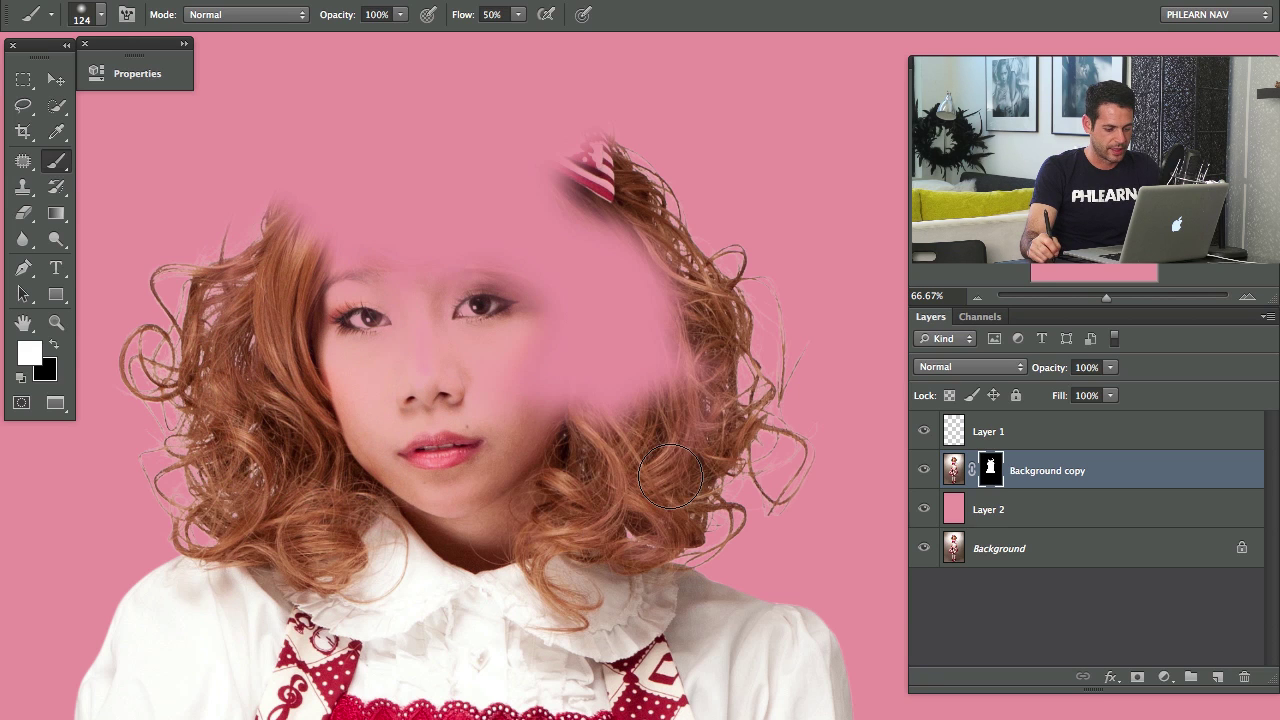
pyautogui.moveTo(768, 462)
pyautogui.mouseDown()
pyautogui.moveTo(761, 289)
pyautogui.moveTo(664, 218)
pyautogui.moveTo(569, 204)
pyautogui.moveTo(461, 126)
pyautogui.moveTo(498, 100)
pyautogui.moveTo(475, 79)
pyautogui.moveTo(352, 117)
pyautogui.moveTo(292, 185)
pyautogui.moveTo(262, 181)
pyautogui.moveTo(324, 91)
pyautogui.moveTo(270, 226)
pyautogui.moveTo(158, 349)
pyautogui.moveTo(251, 355)
pyautogui.moveTo(459, 174)
pyautogui.moveTo(437, 266)
pyautogui.moveTo(476, 381)
pyautogui.moveTo(500, 382)
pyautogui.moveTo(625, 290)
pyautogui.moveTo(546, 431)
pyautogui.moveTo(612, 431)
pyautogui.moveTo(540, 190)
pyautogui.mouseUp()
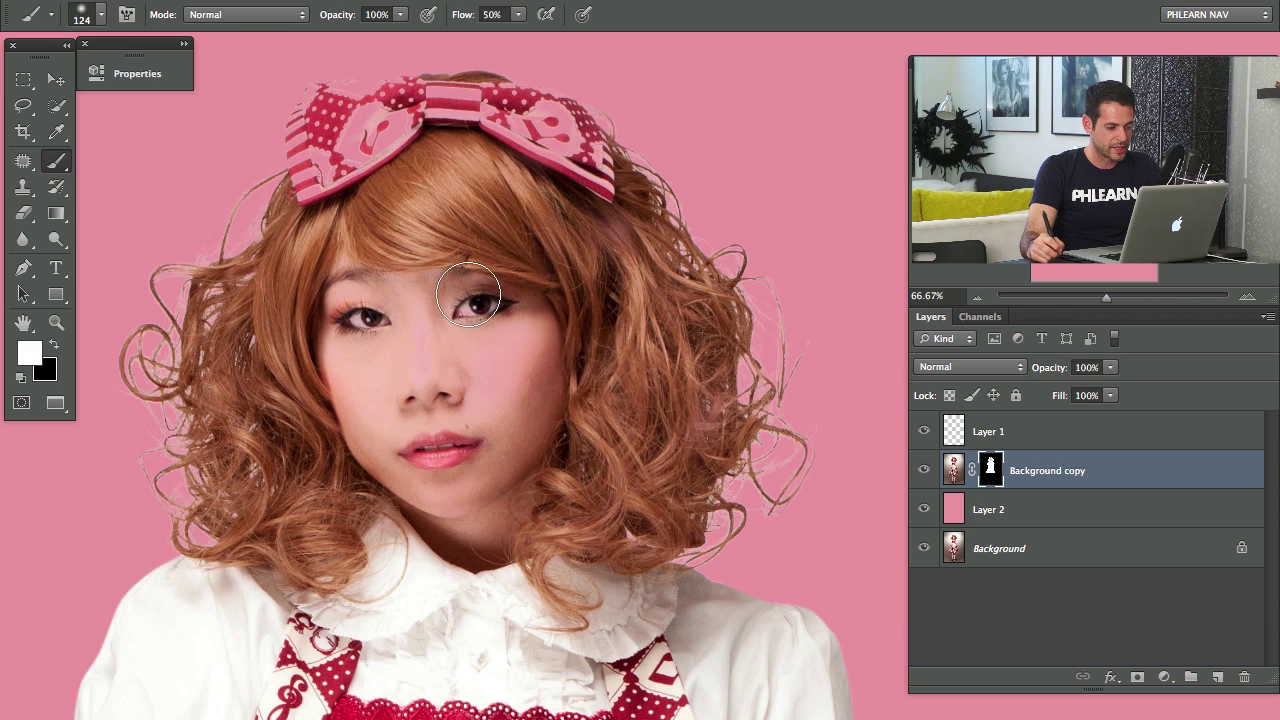
pyautogui.moveTo(500, 290); pyautogui.dragTo(550, 340)
# Check the Blue copy channel around the face, and paint the face in with white on the Background copy layer mask.
pyautogui.click(980, 316)
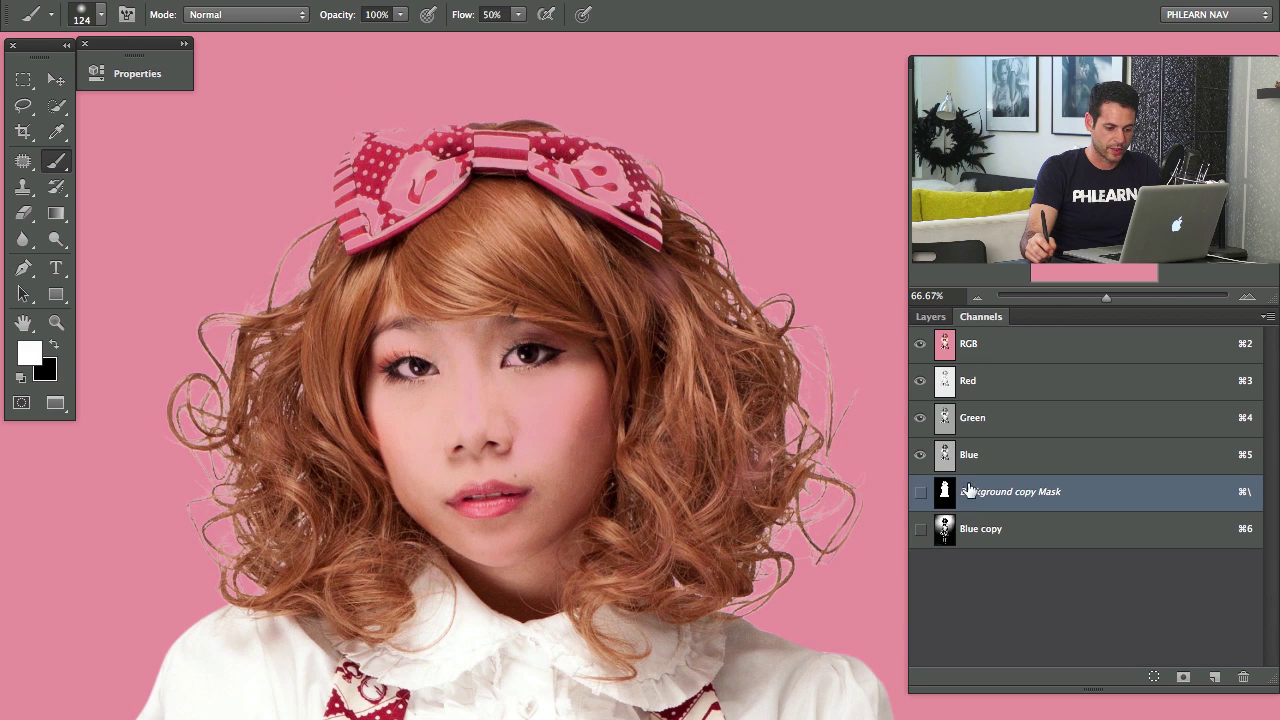
pyautogui.click(982, 529)
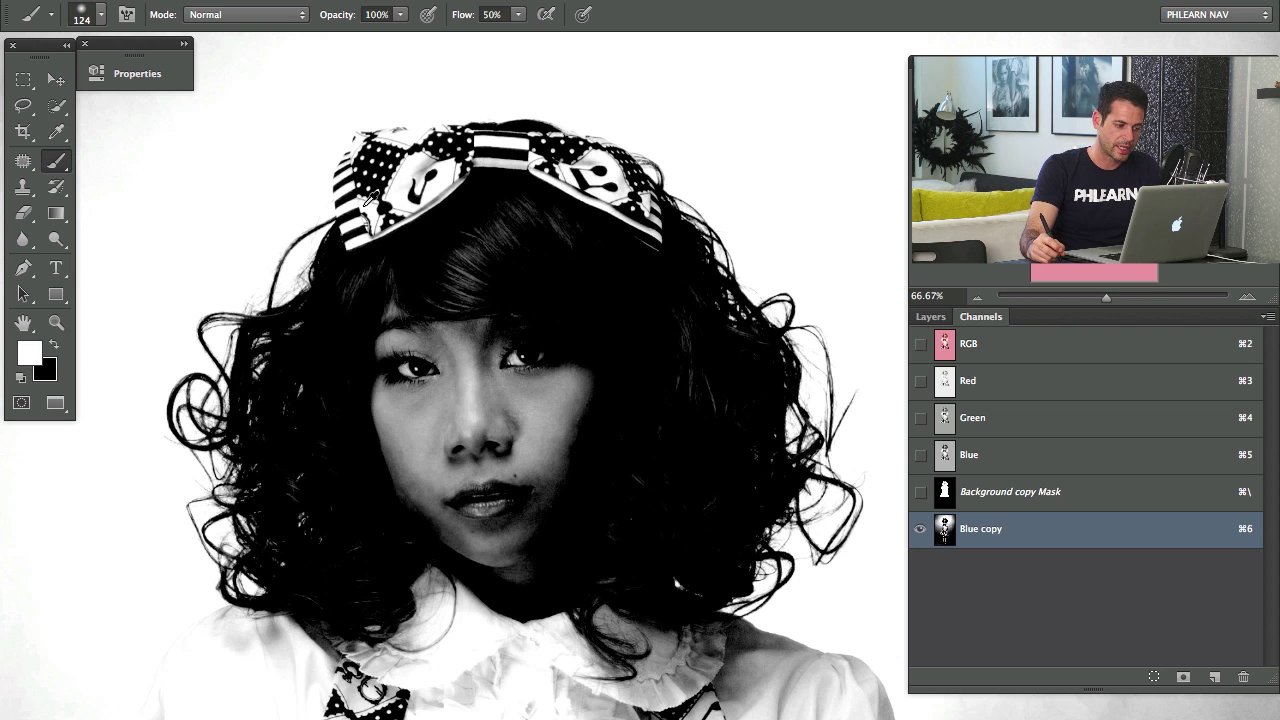
pyautogui.click(930, 316)
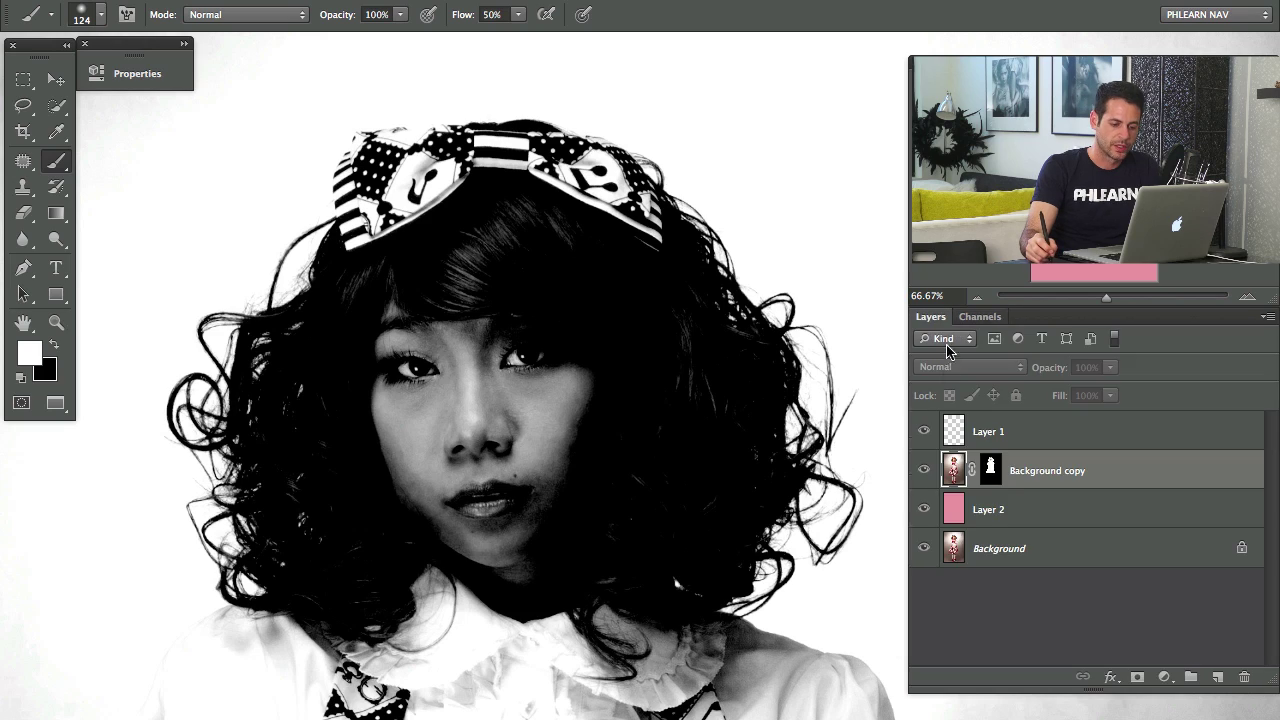
pyautogui.click(997, 480)
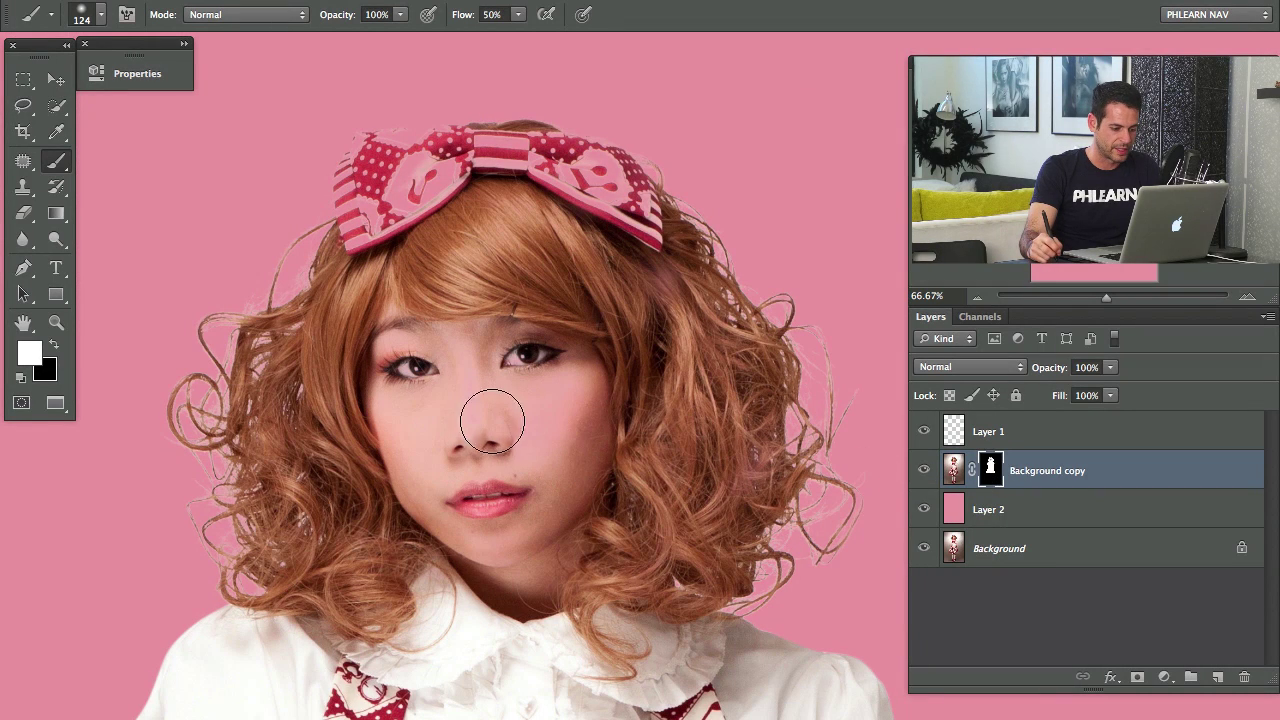
pyautogui.moveTo(492, 421)
pyautogui.mouseDown()
pyautogui.moveTo(521, 520)
pyautogui.moveTo(563, 501)
pyautogui.moveTo(600, 370)
pyautogui.moveTo(555, 339)
pyautogui.moveTo(478, 354)
pyautogui.moveTo(331, 475)
pyautogui.mouseUp()
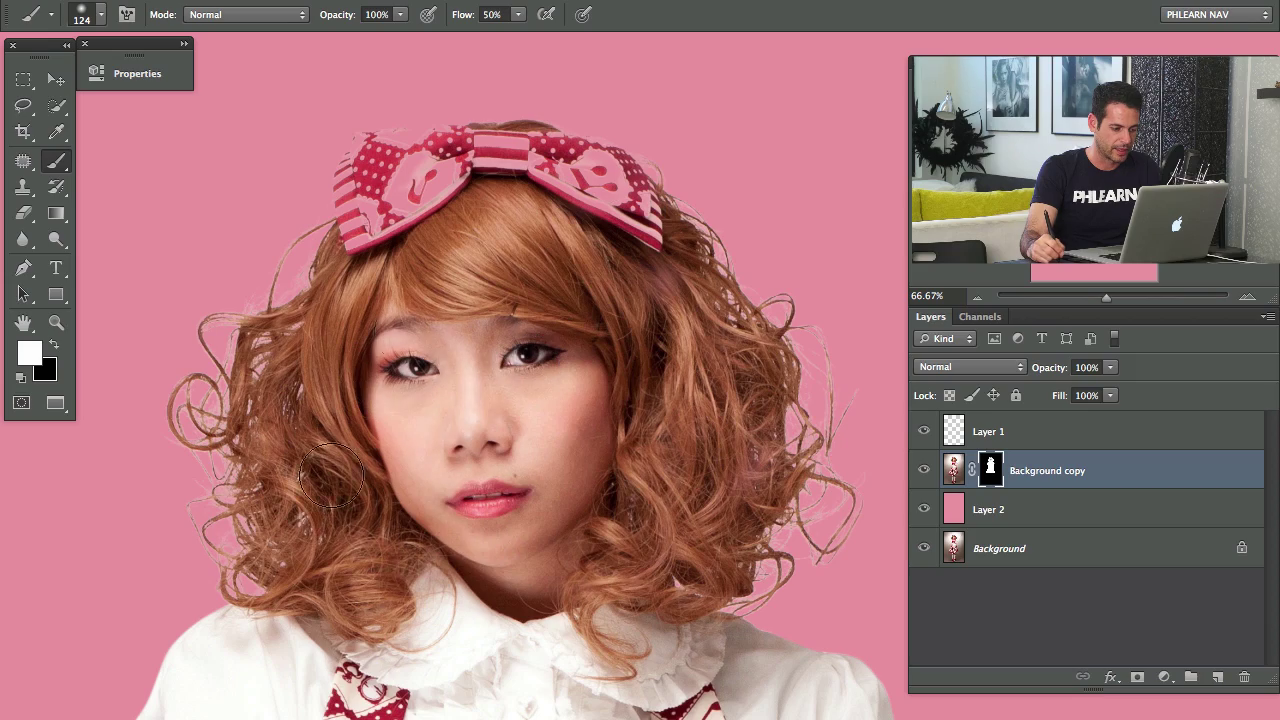
# Trace a Pen tool path along the upper outline of the hair bow, from its left end across to its right end.
pyautogui.press('super+plus')
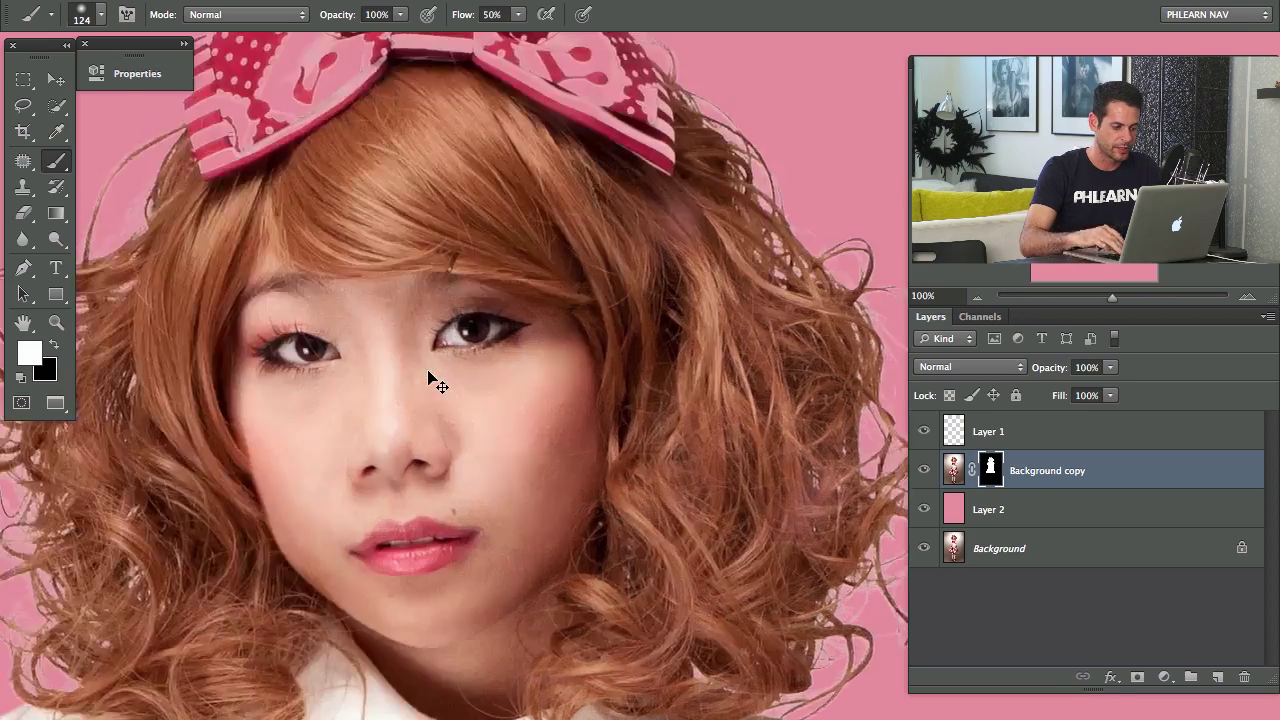
pyautogui.press('super+plus')
pyautogui.moveTo(138, 247); pyautogui.dragTo(400, 580)
pyautogui.moveTo(237, 175); pyautogui.dragTo(446, 460)
pyautogui.moveTo(341, 334); pyautogui.dragTo(476, 338)
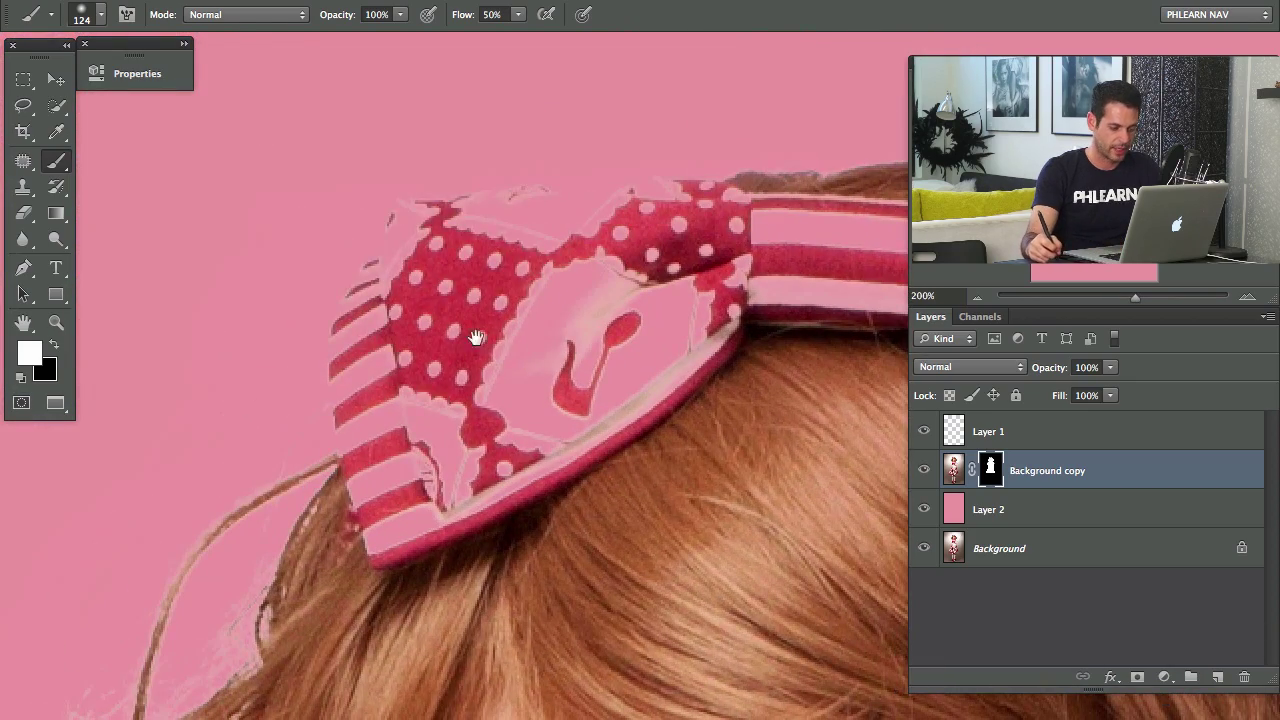
pyautogui.press('p')
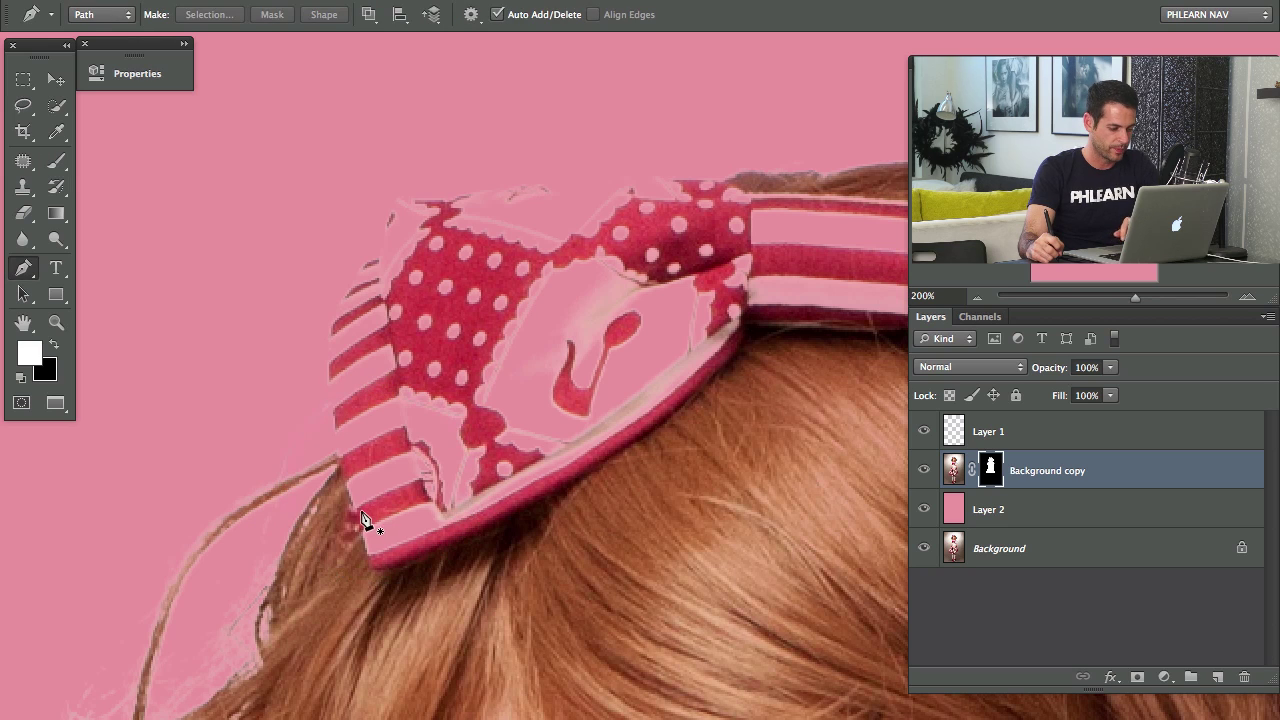
pyautogui.click(361, 520)
pyautogui.moveTo(332, 323); pyautogui.dragTo(347, 276)
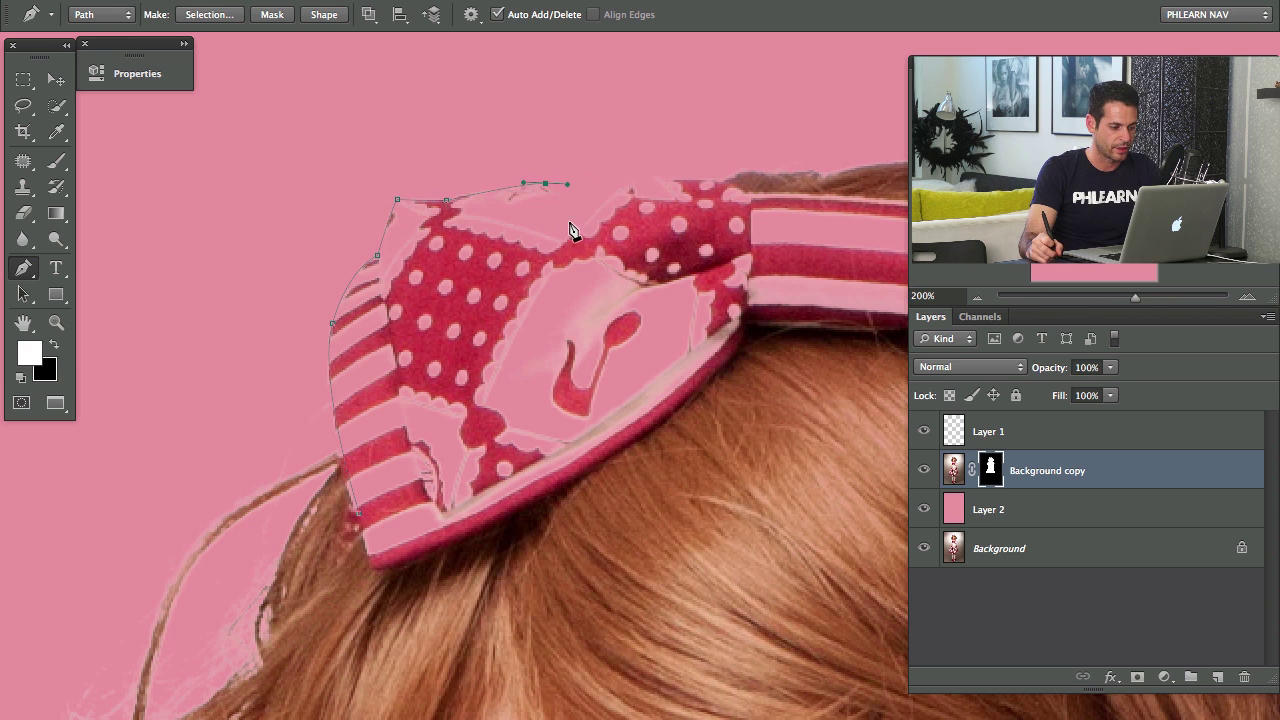
pyautogui.click(619, 187)
pyautogui.moveTo(670, 242); pyautogui.dragTo(426, 326)
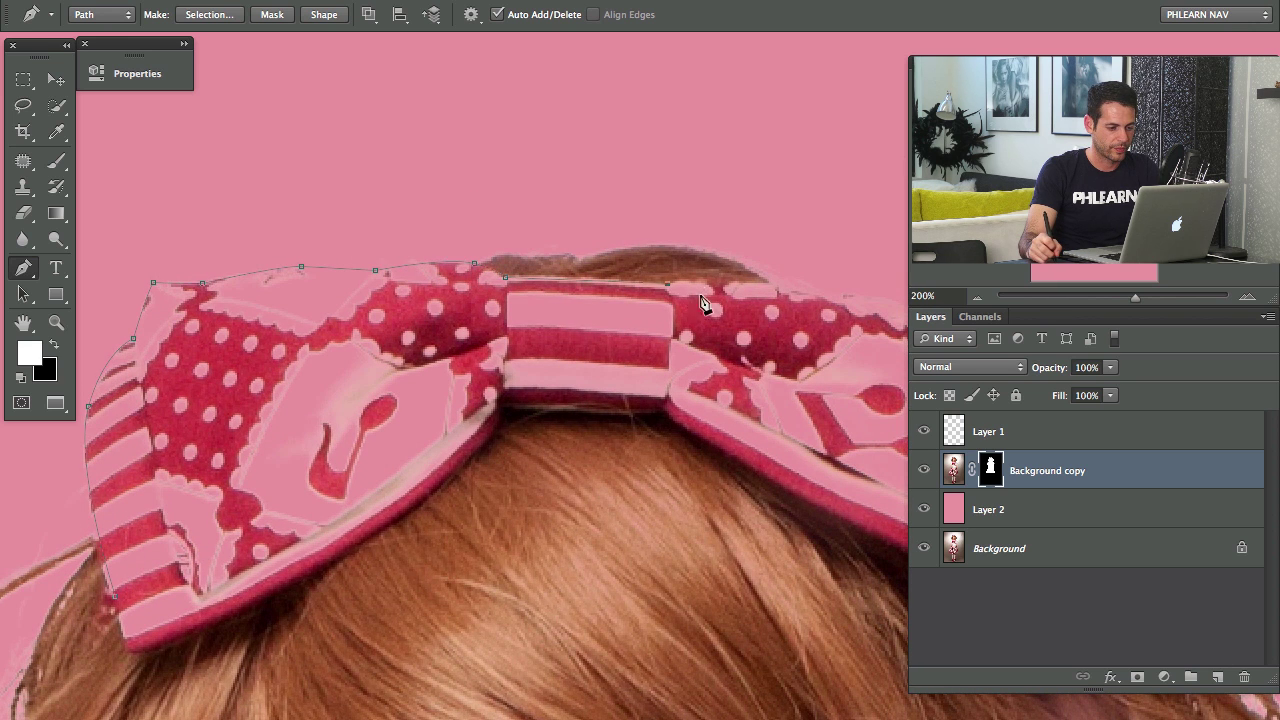
pyautogui.moveTo(704, 305); pyautogui.dragTo(541, 275)
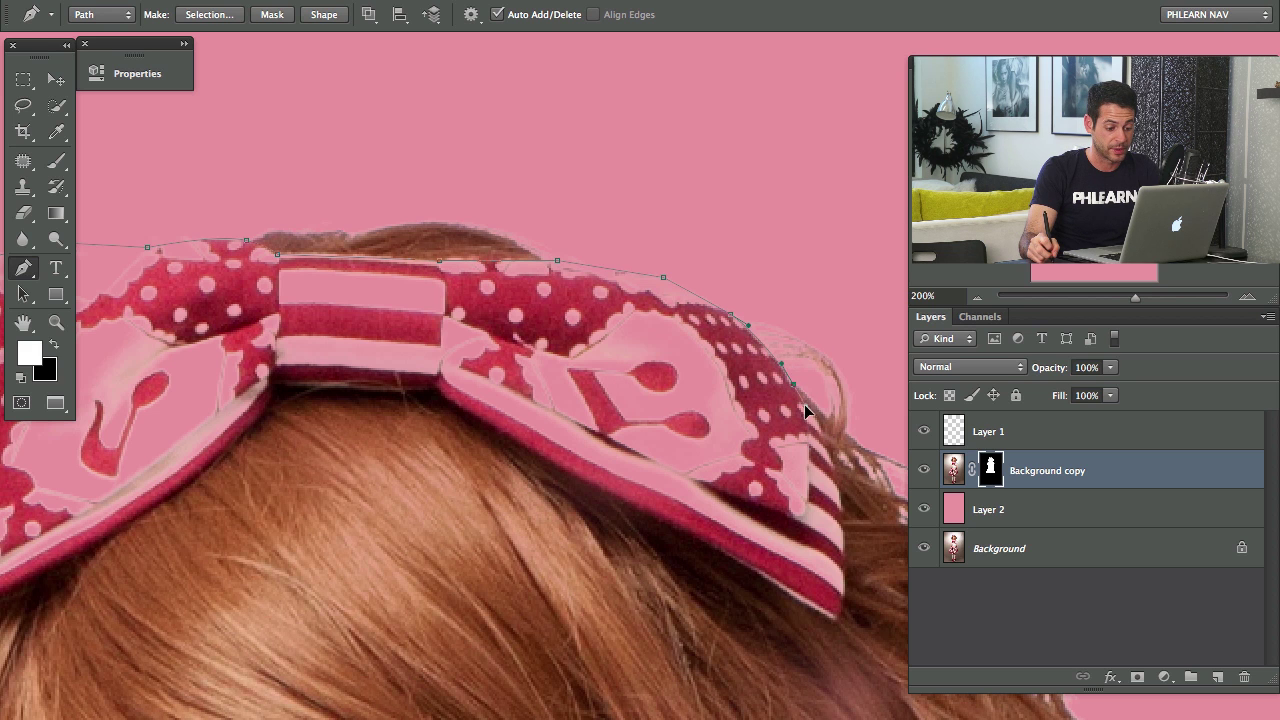
pyautogui.click(806, 405)
# Continue the path down beside the bow and back through the hair below it, closing it around the whole bow.
pyautogui.moveTo(792, 716); pyautogui.dragTo(766, 515)
pyautogui.click(818, 560)
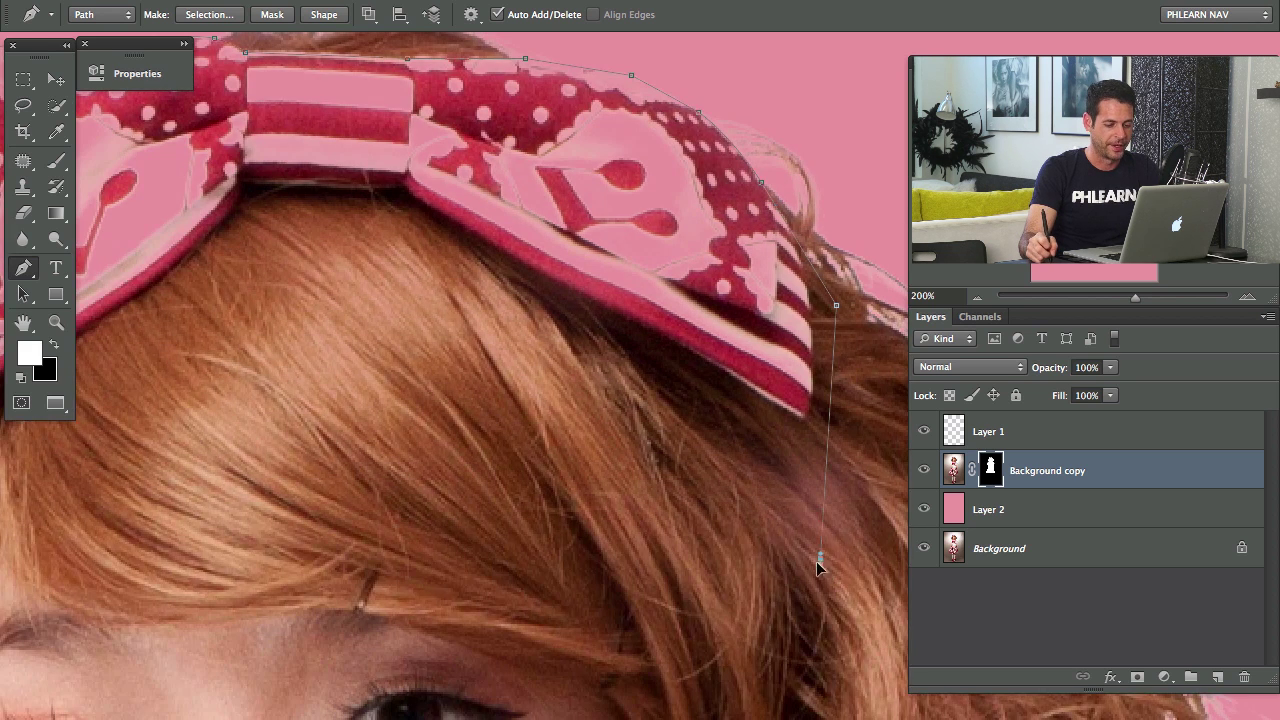
pyautogui.moveTo(564, 506); pyautogui.dragTo(875, 505)
pyautogui.click(524, 543)
pyautogui.click(264, 537)
pyautogui.moveTo(326, 547); pyautogui.dragTo(602, 557)
pyautogui.click(405, 521)
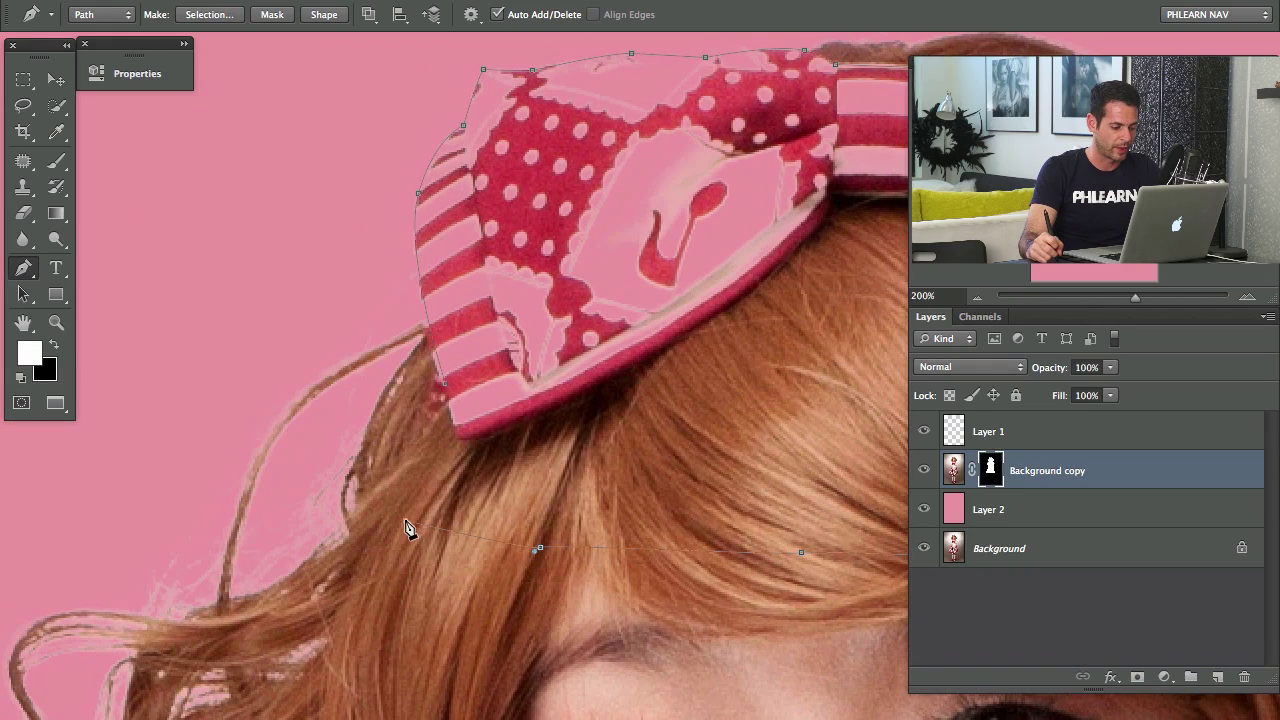
# Turn the bow path into a selection with a 1-pixel feather, fill it with white on the Background copy mask, and deselect.
pyautogui.rightClick(514, 261)
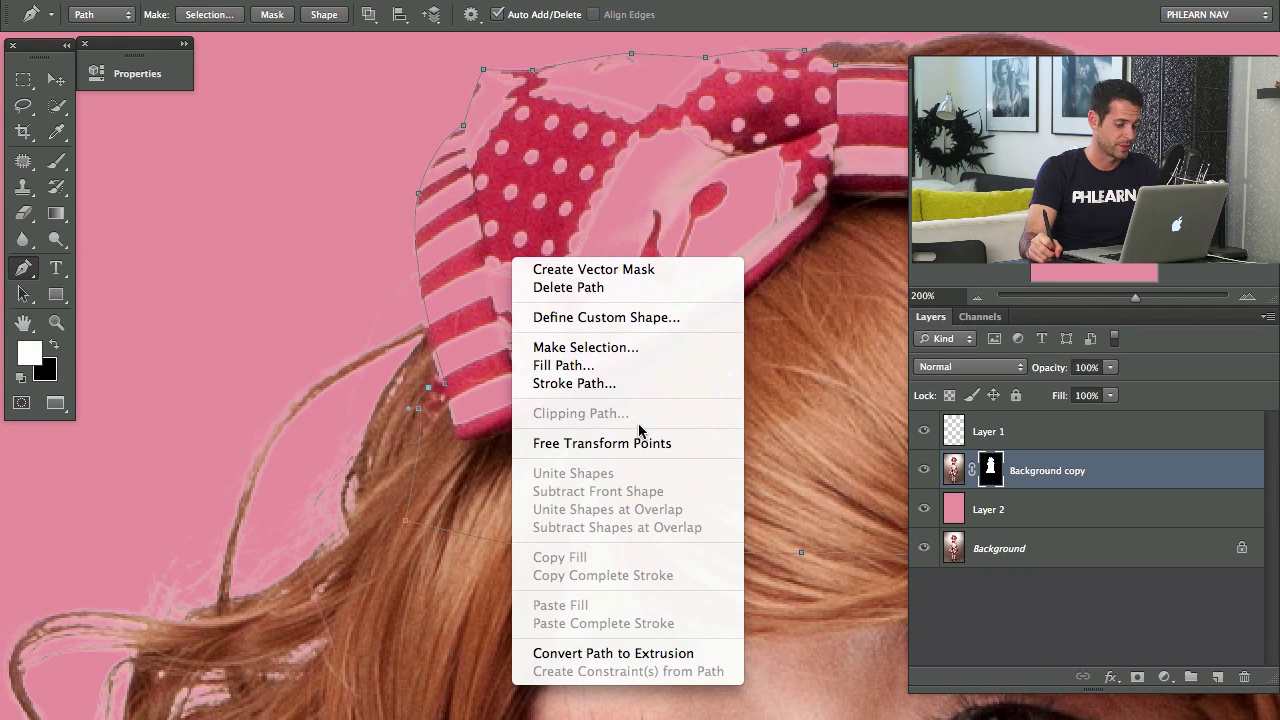
pyautogui.click(645, 349)
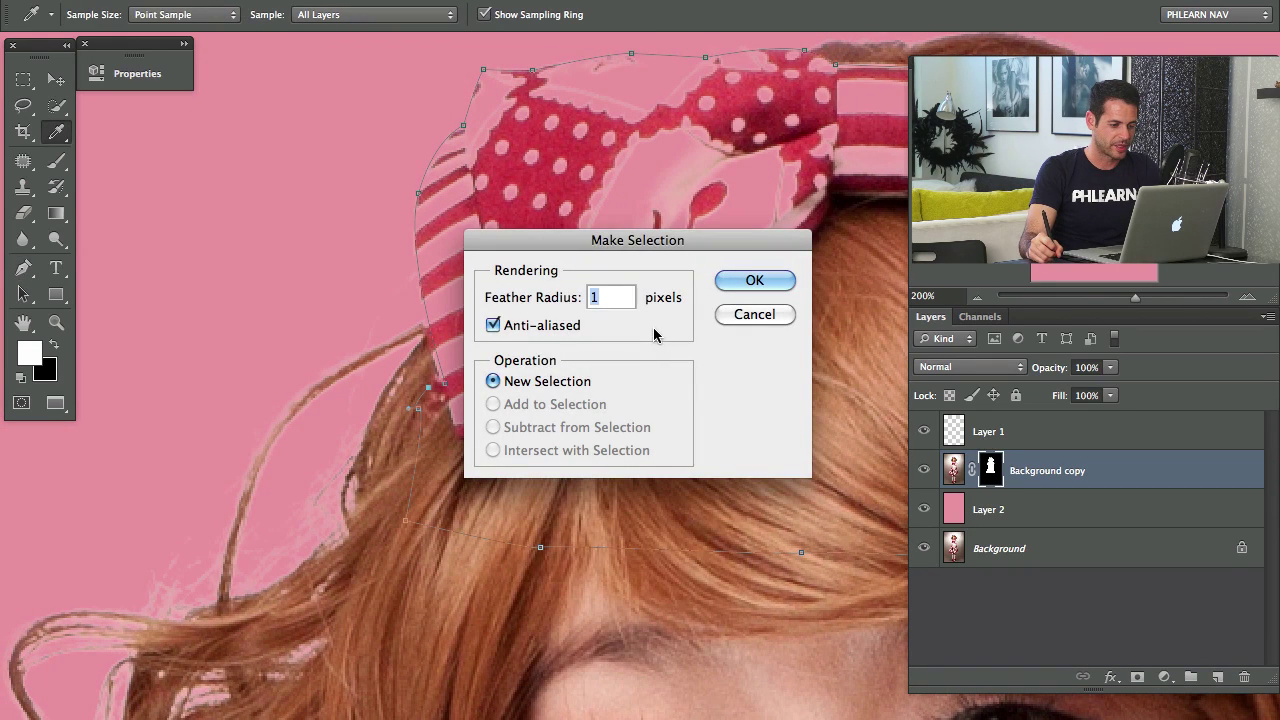
pyautogui.click(745, 285)
pyautogui.hotkey('alt', 'BackSpace')
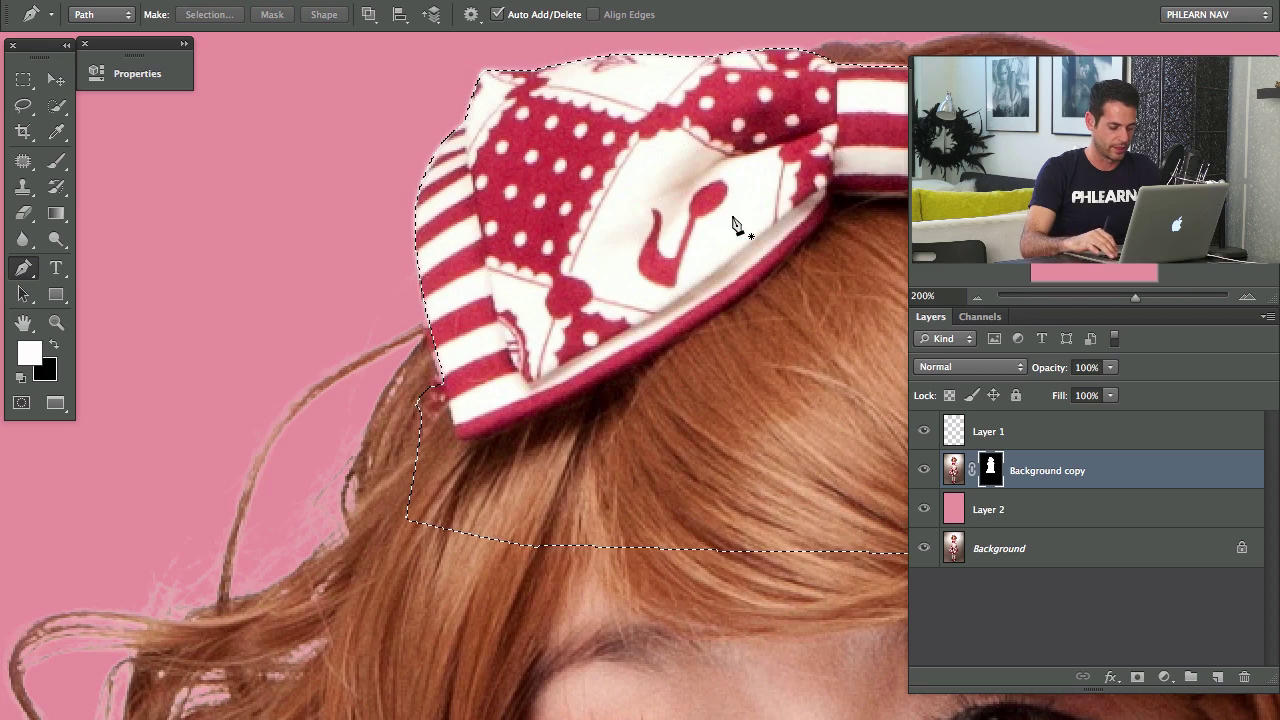
pyautogui.hotkey('ctrl', 'd')
# Examine the whole cutout from hair to dress, comparing it with the pink Layer 2 hidden and shown.
pyautogui.hotkey('ctrl', '-')
pyautogui.hotkey('ctrl', '-')
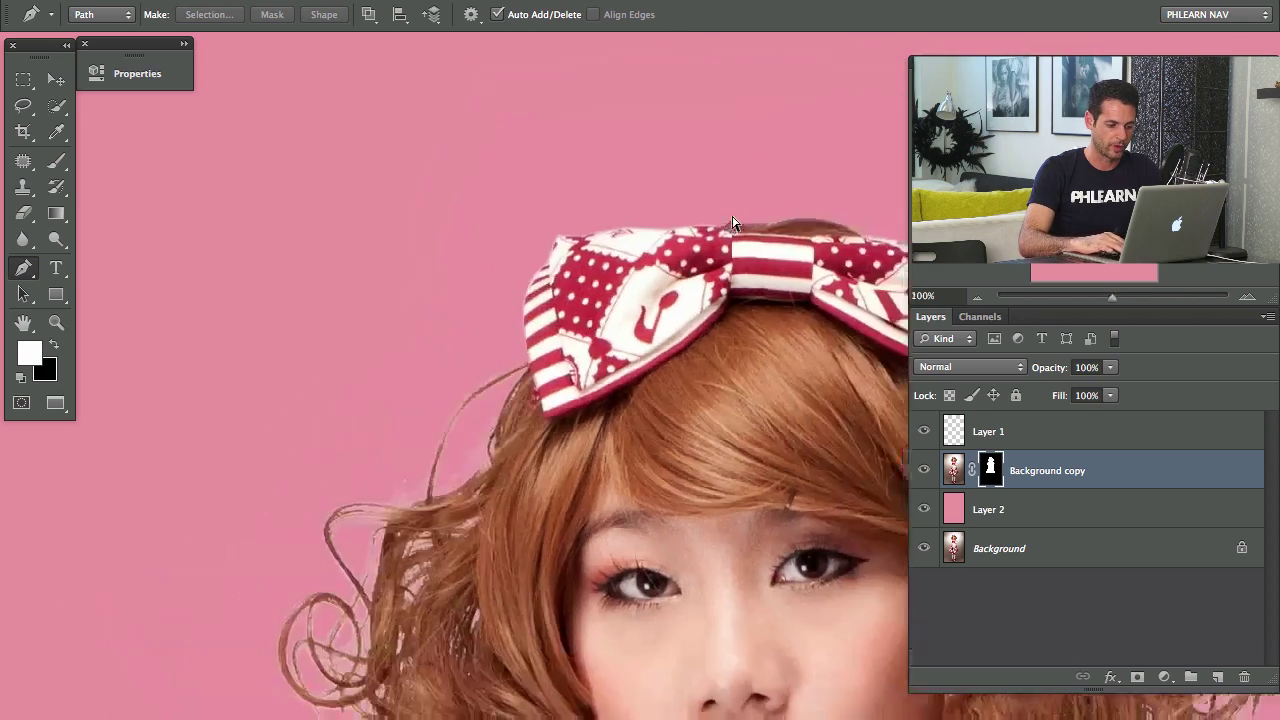
pyautogui.moveTo(637, 403); pyautogui.dragTo(406, 223)
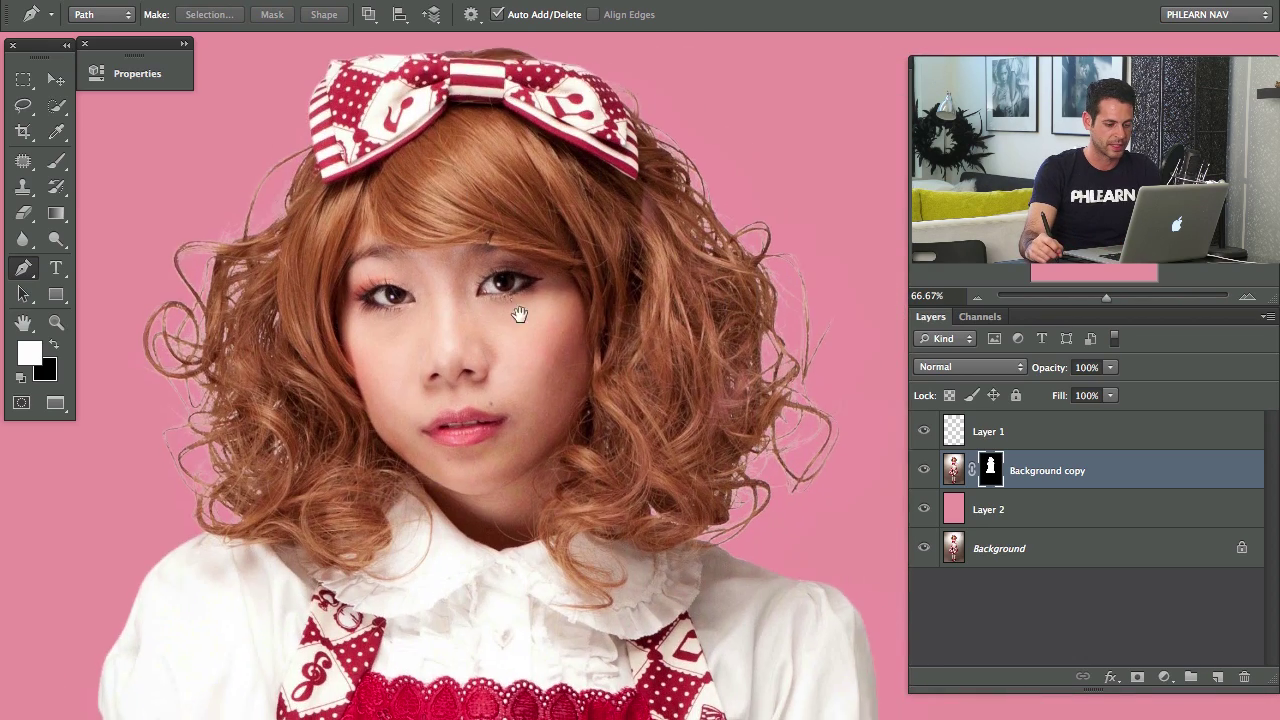
pyautogui.moveTo(520, 314); pyautogui.dragTo(491, 291)
pyautogui.moveTo(530, 385); pyautogui.dragTo(523, 319)
pyautogui.scroll(3, 522, 319)
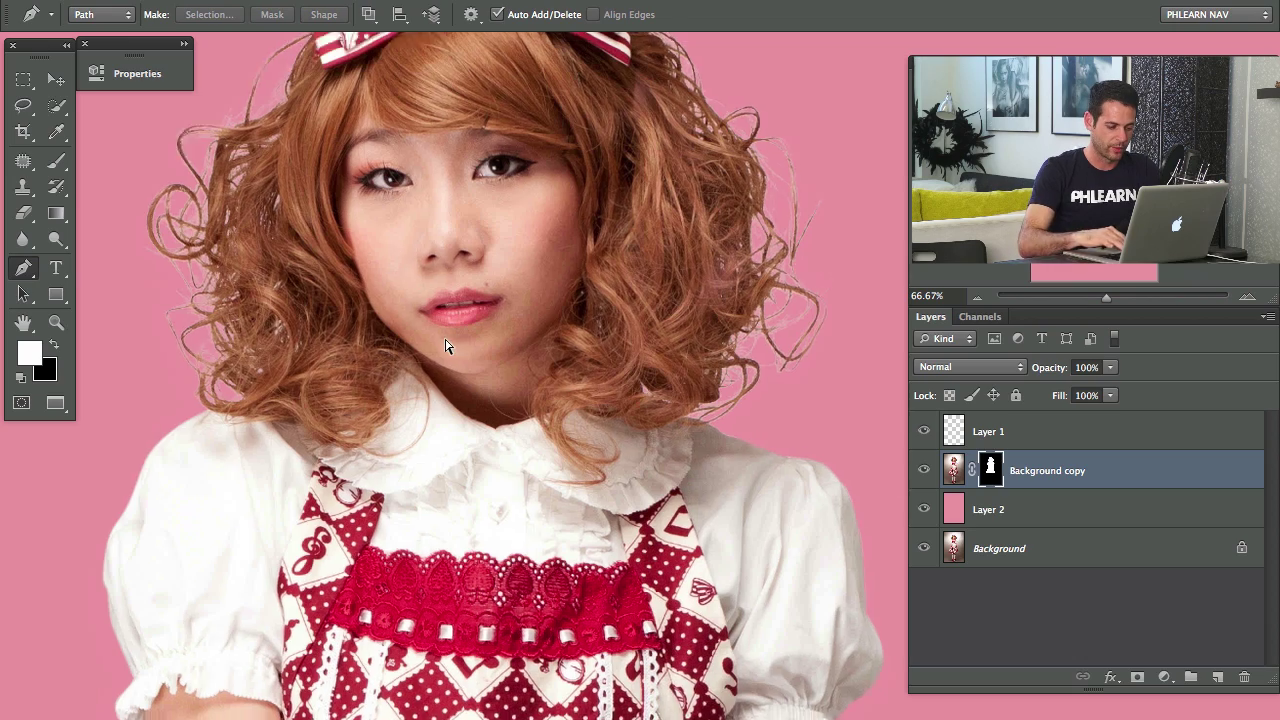
pyautogui.hotkey('ctrl', '-')
pyautogui.scroll(-8, 440, 533)
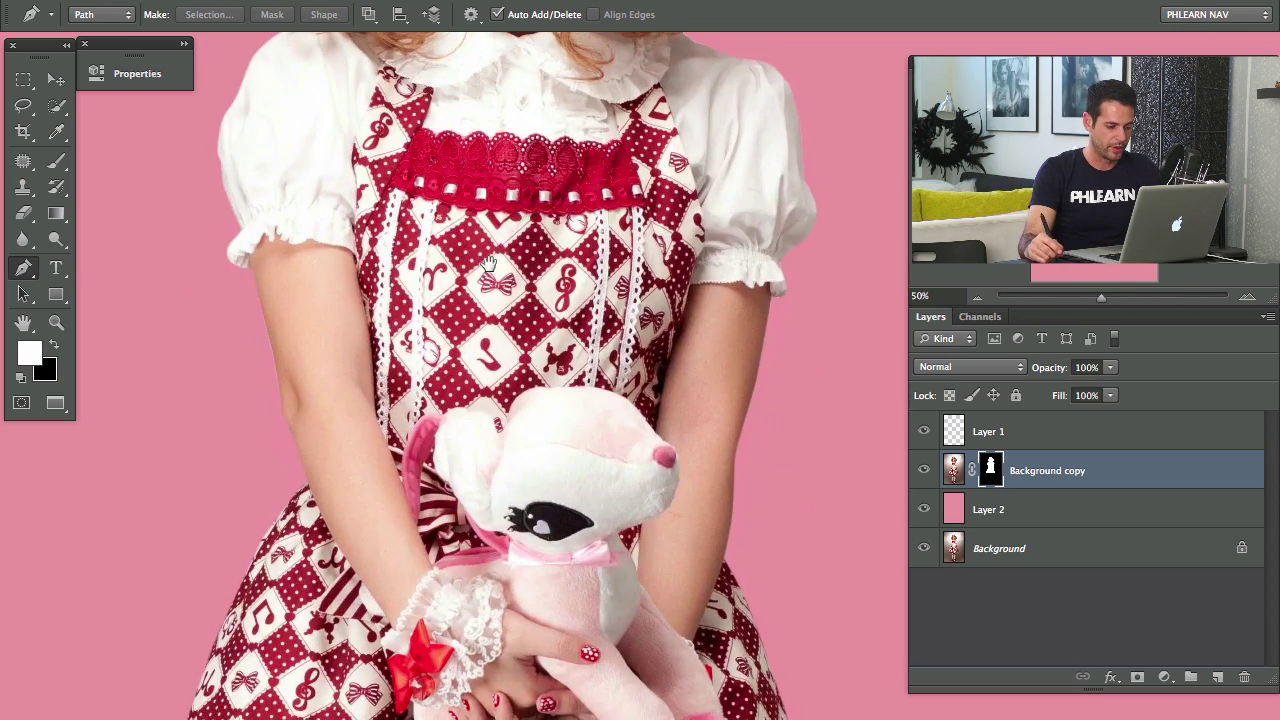
pyautogui.scroll(10, 395, 418)
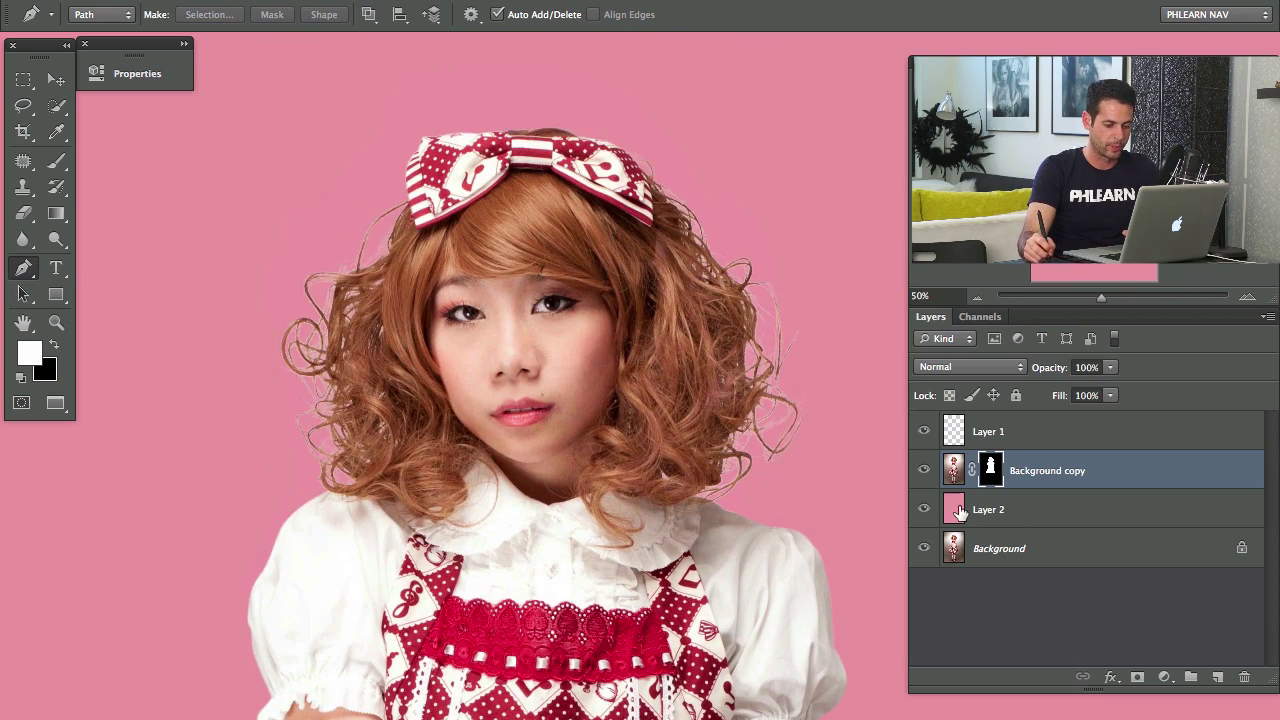
pyautogui.click(923, 509)
pyautogui.click(923, 509)
pyautogui.click(923, 509)
pyautogui.click(923, 509)
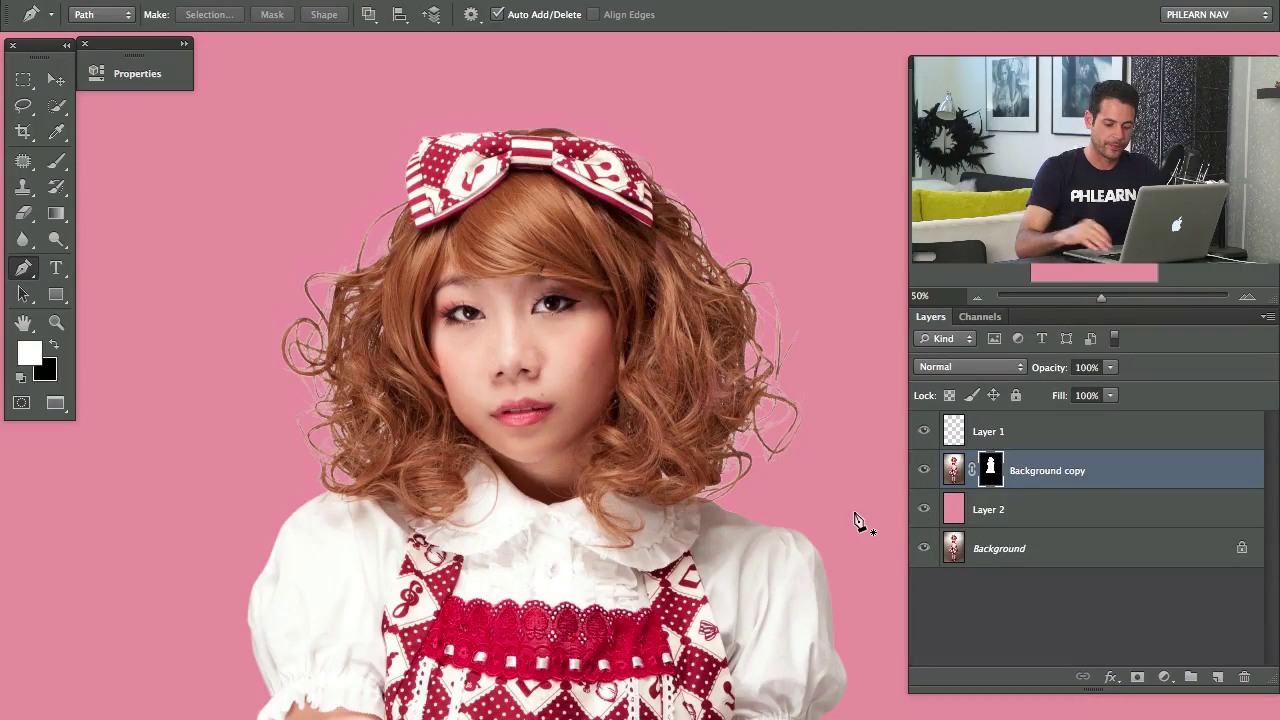
# Examine the curls and loose strands on the right side of the hair up close, hiding and reshowing Background copy.
pyautogui.hotkey('ctrl', '+')
pyautogui.hotkey('ctrl', '+')
pyautogui.hotkey('ctrl', '+')
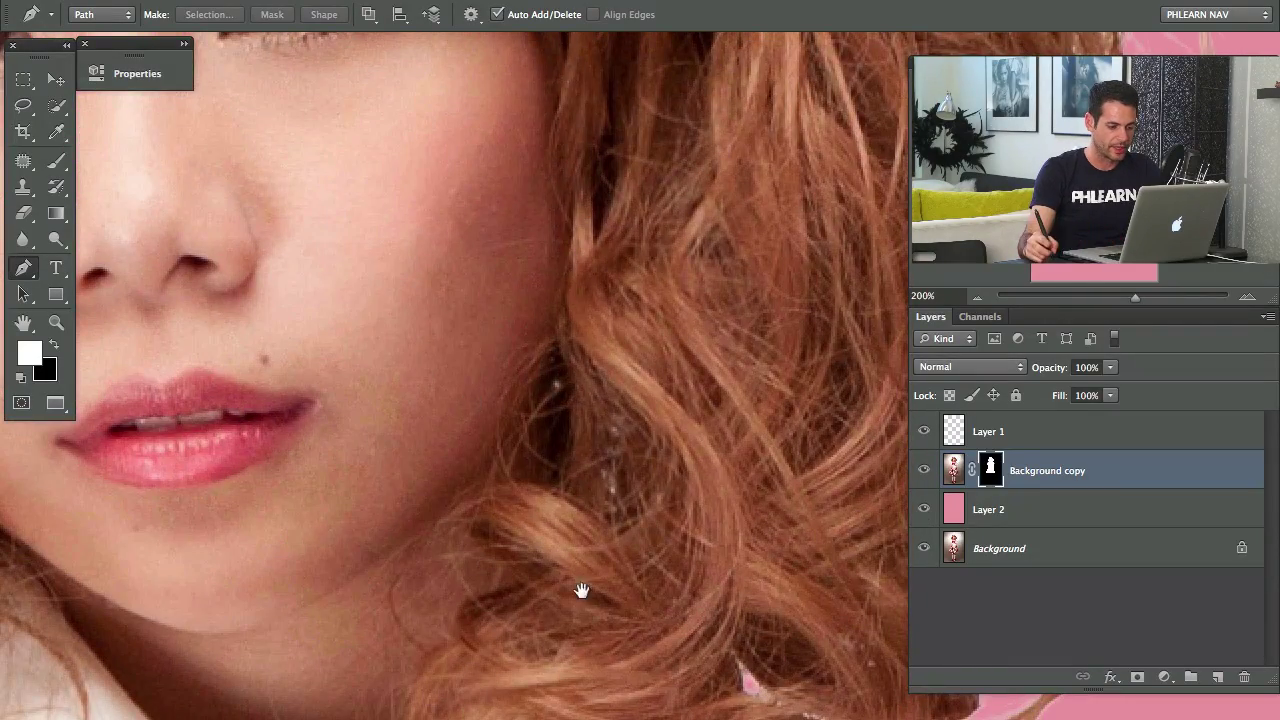
pyautogui.moveTo(800, 570); pyautogui.dragTo(440, 331)
pyautogui.moveTo(650, 220); pyautogui.dragTo(551, 269)
pyautogui.moveTo(702, 213); pyautogui.dragTo(583, 193)
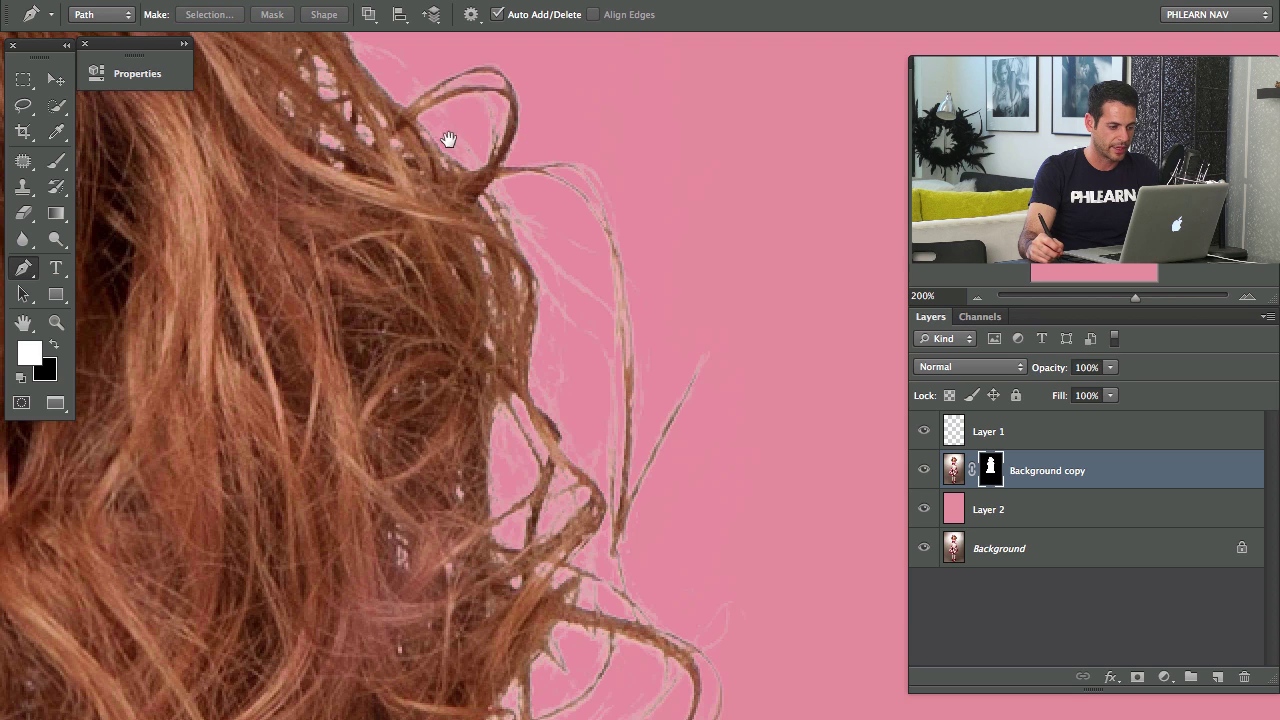
pyautogui.moveTo(457, 276); pyautogui.dragTo(481, 332)
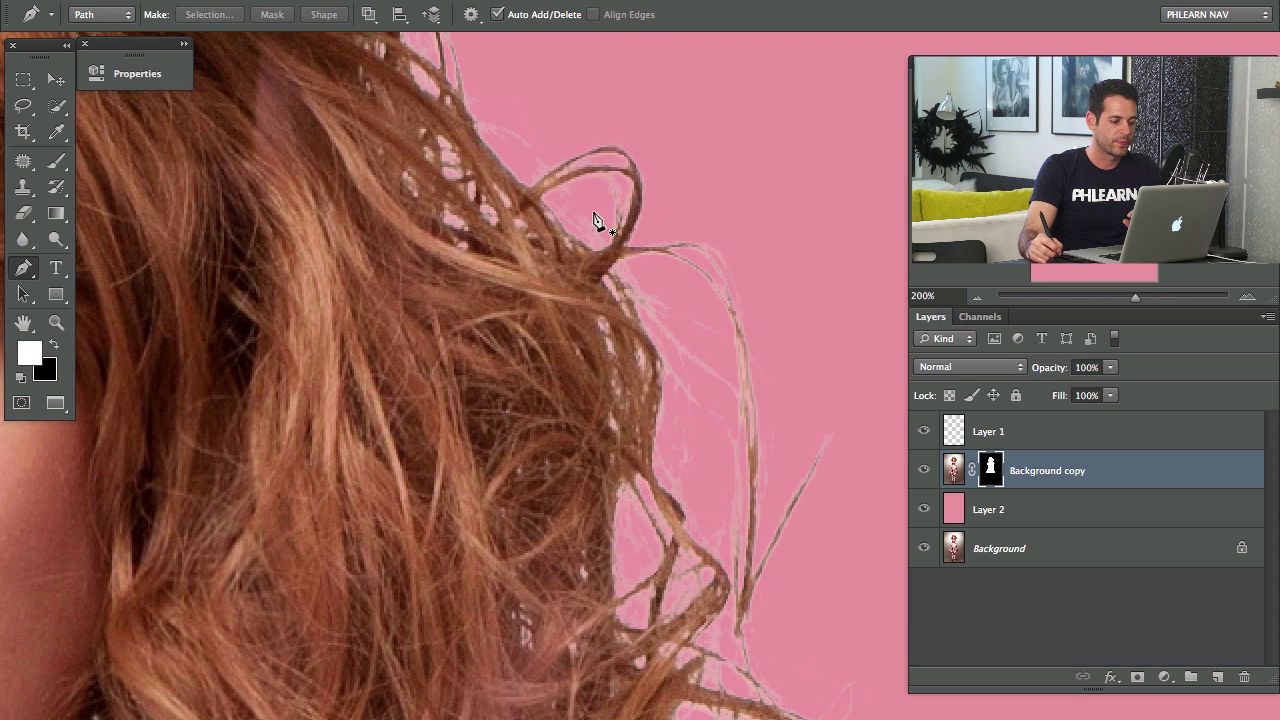
pyautogui.click(922, 466)
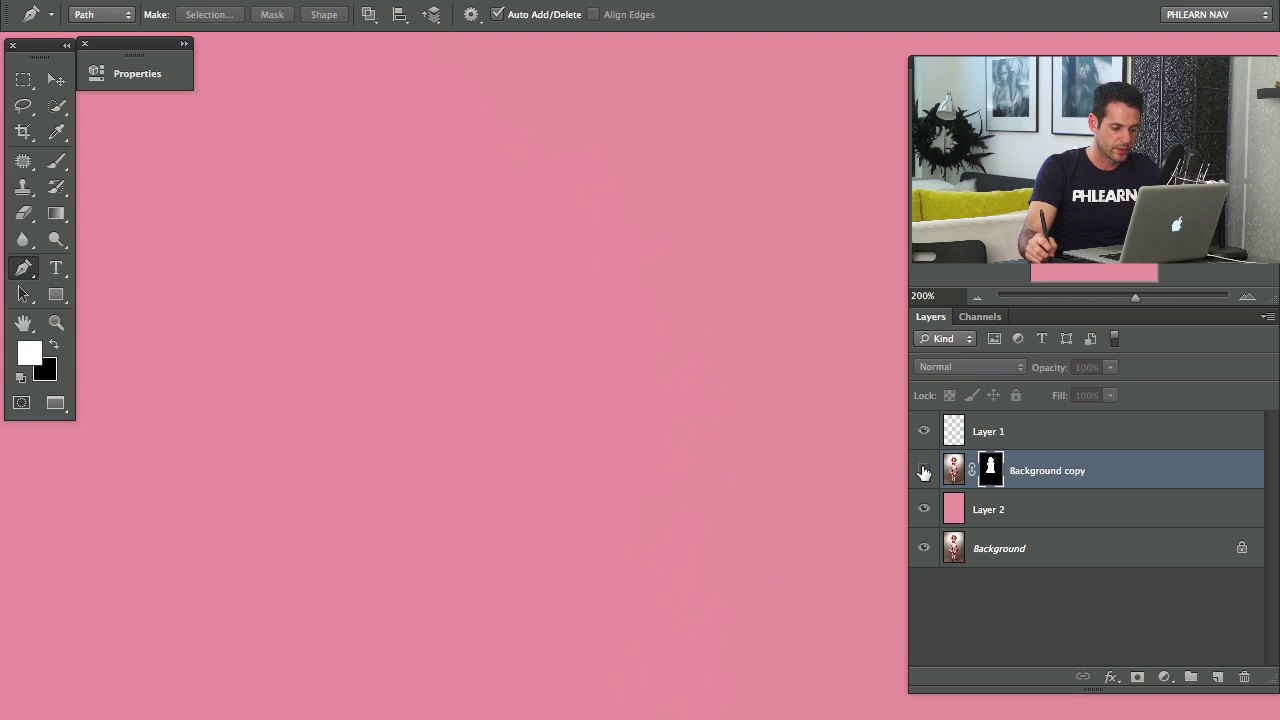
pyautogui.click(921, 467)
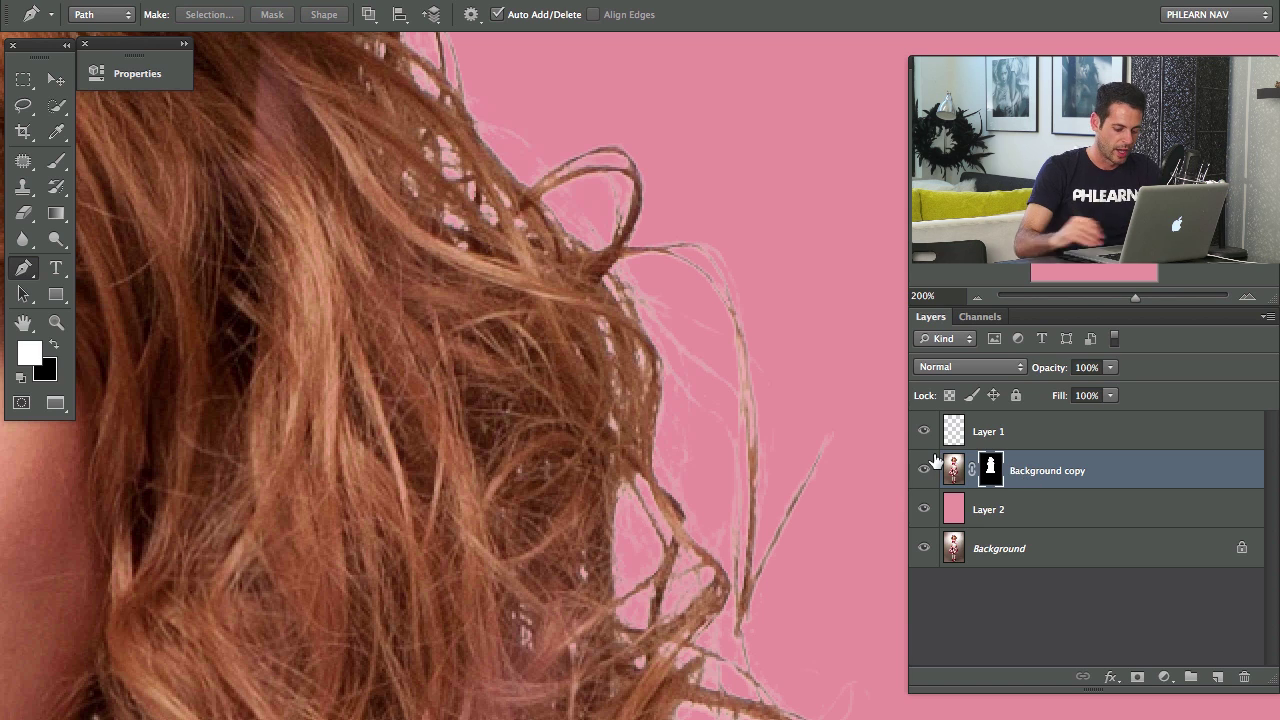
# Add a new layer above Background copy and clip it to that layer after checking the hair detail in its mask.
pyautogui.press('super+shift+alt+n')
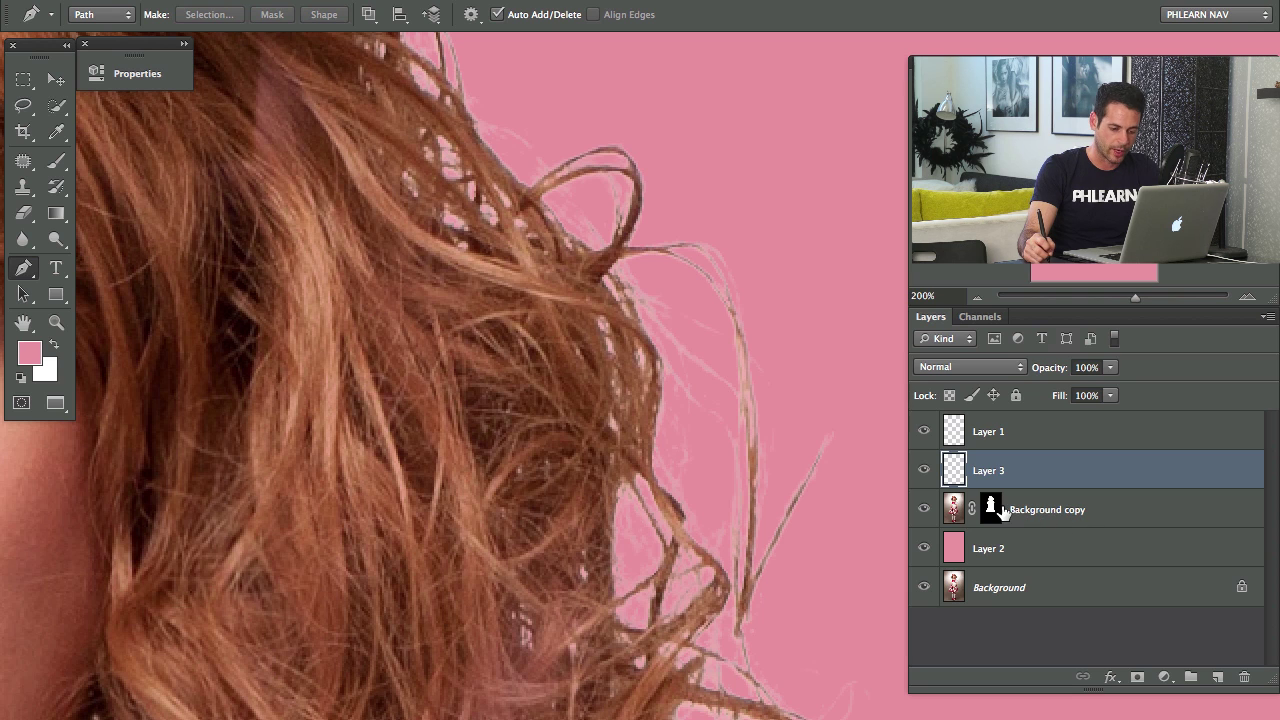
pyautogui.keyDown('alt'); pyautogui.click(990, 507); pyautogui.keyUp('alt')
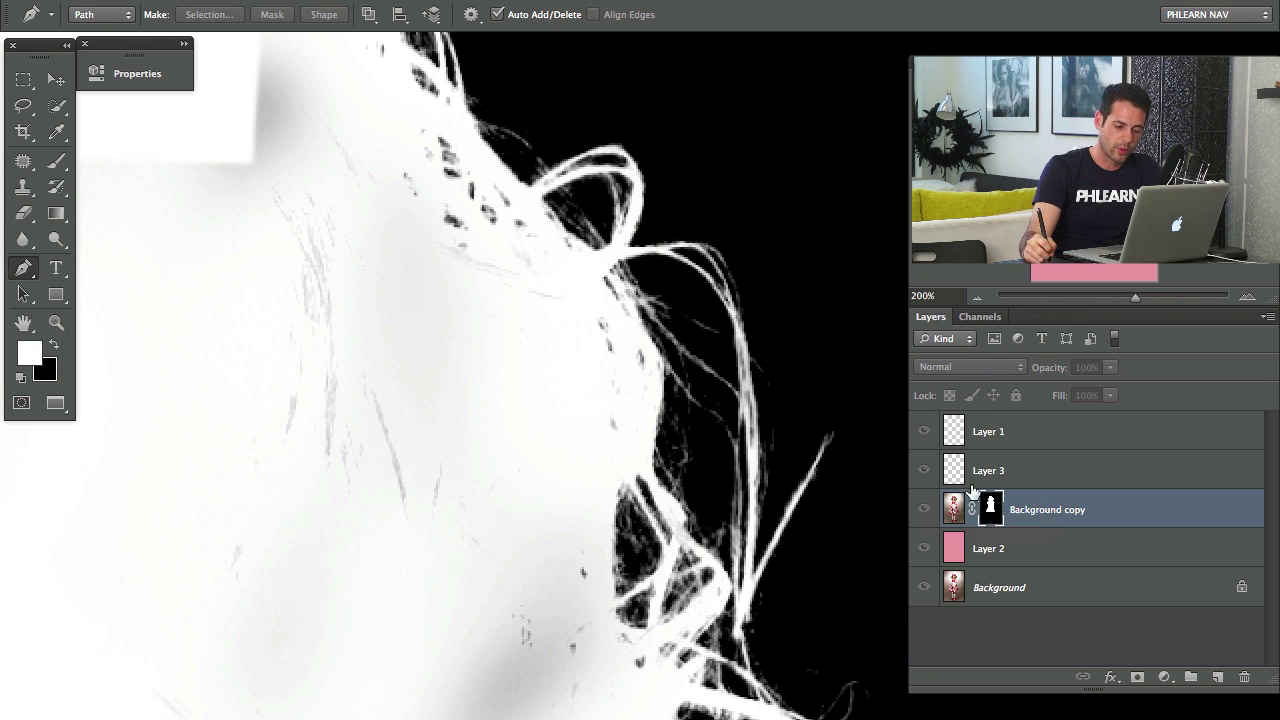
pyautogui.keyDown('alt'); pyautogui.click(990, 507); pyautogui.keyUp('alt')
pyautogui.click(965, 479)
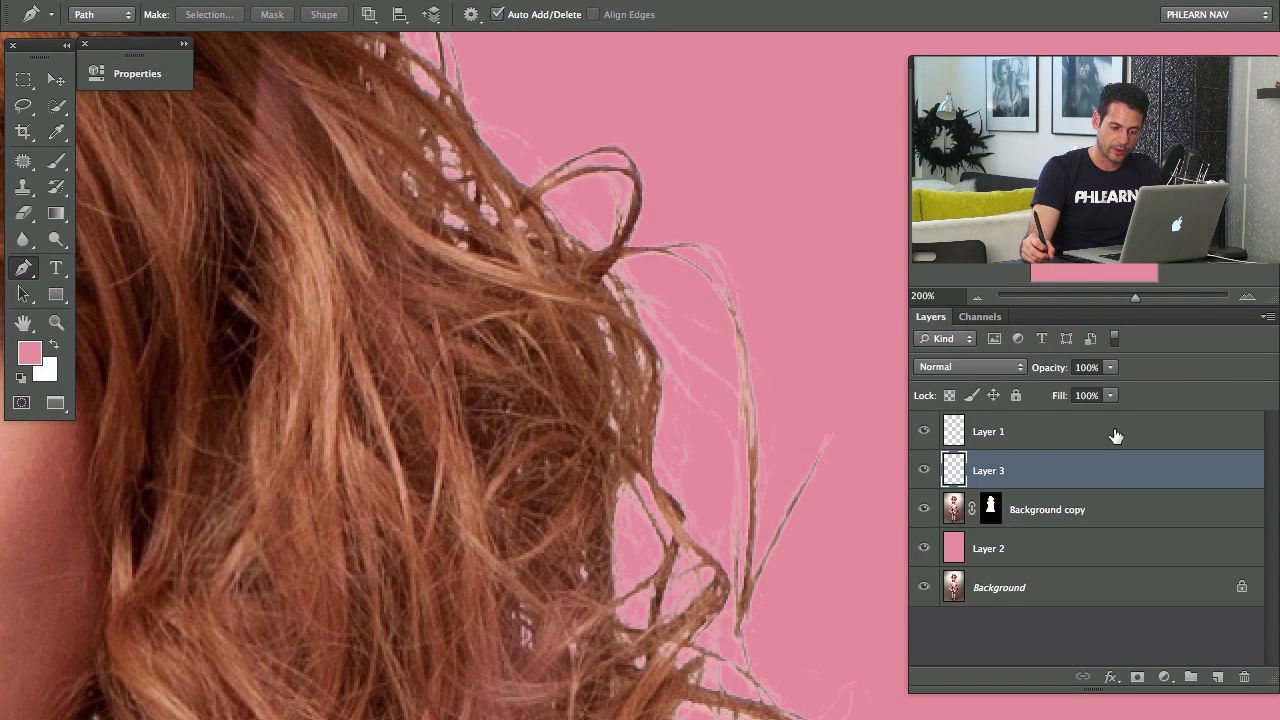
pyautogui.rightClick(1088, 480)
pyautogui.click(840, 306)
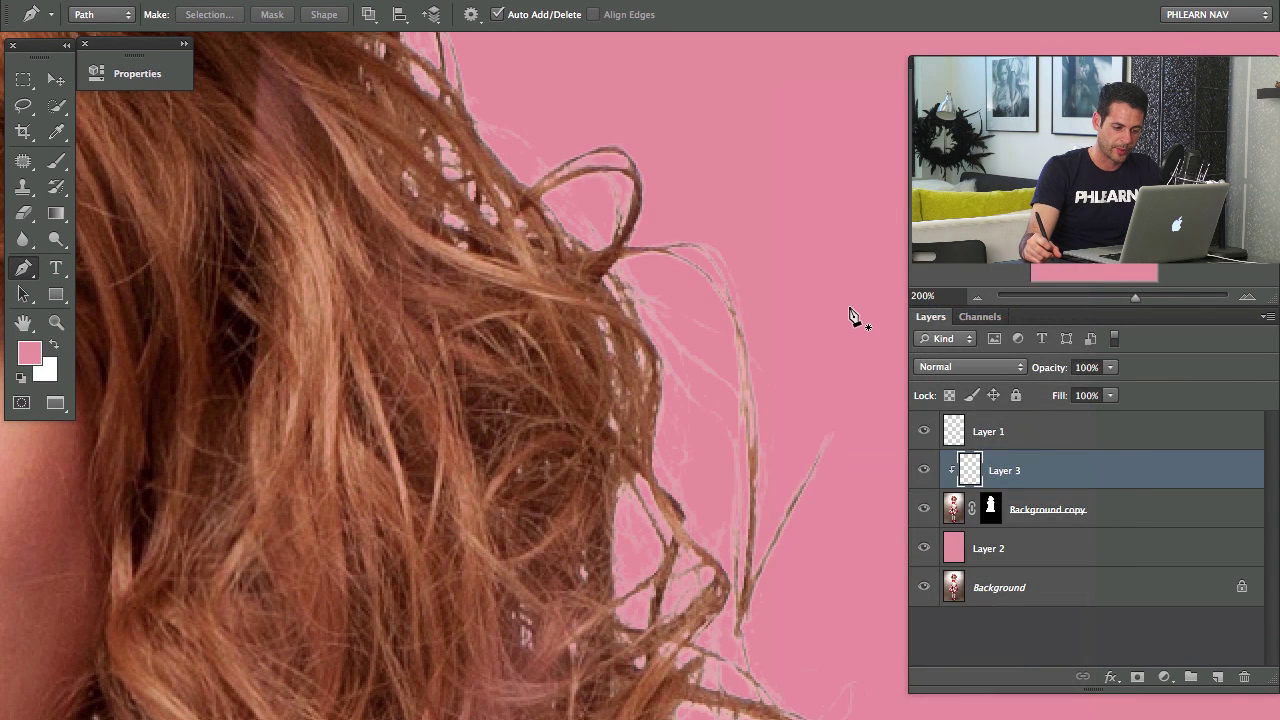
# With a 26 px brush at 30% flow, paint sampled dark brown over the light loose strands right of the hair on the clipped layer.
pyautogui.press('b')
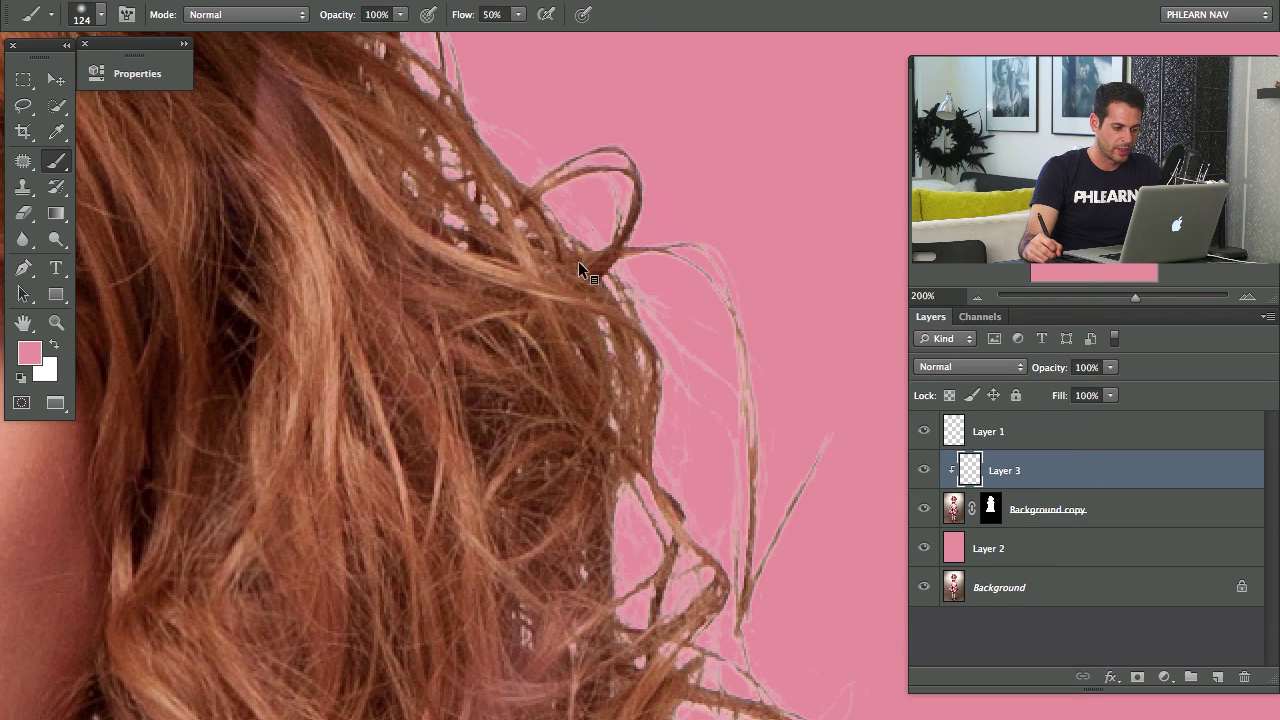
pyautogui.keyDown('ctrl'); pyautogui.keyDown('alt'); pyautogui.click(577, 268); pyautogui.keyUp('alt'); pyautogui.keyUp('ctrl')
pyautogui.moveTo(576, 274); pyautogui.dragTo(474, 262)
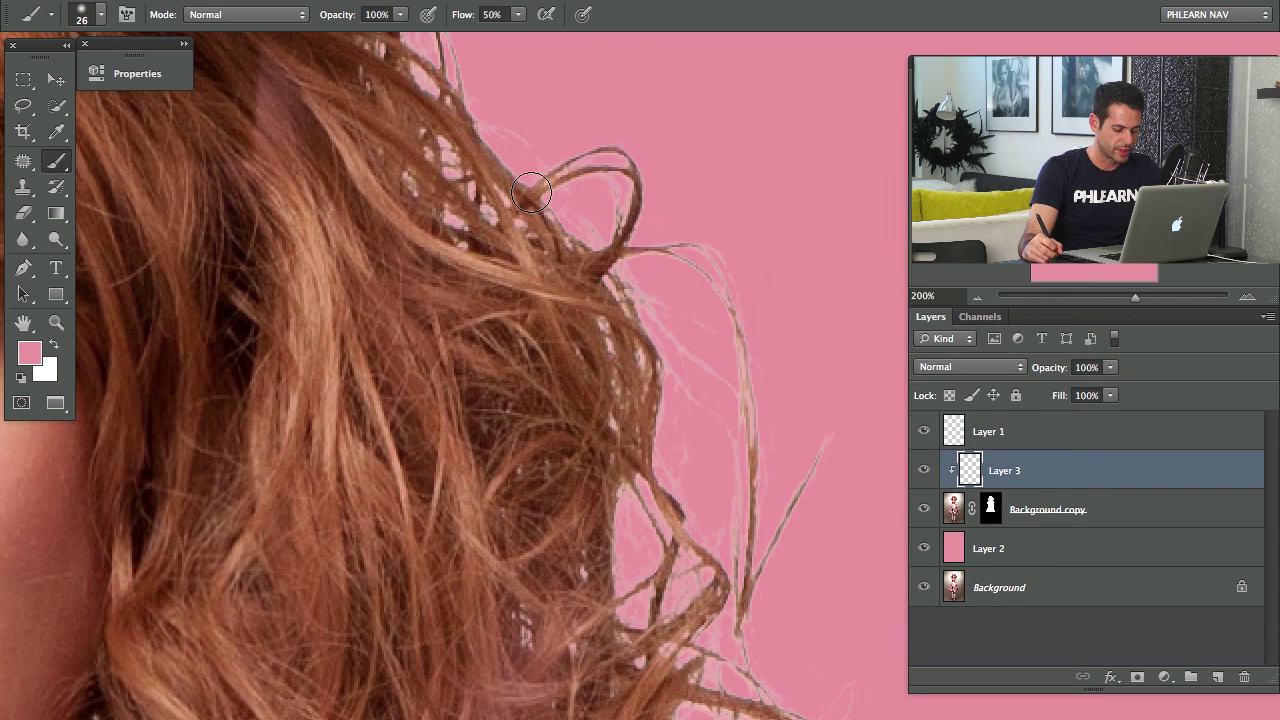
pyautogui.keyDown('alt'); pyautogui.click(645, 212); pyautogui.keyUp('alt')
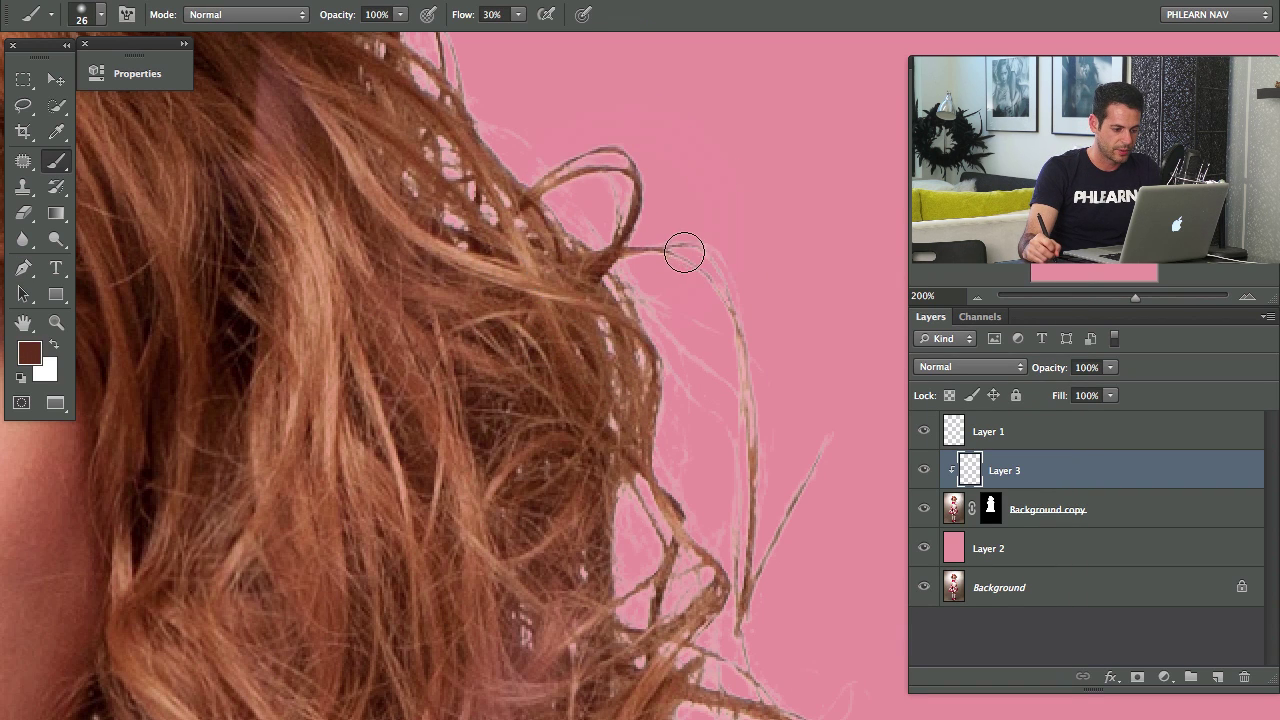
pyautogui.moveTo(638, 250)
pyautogui.mouseDown()
pyautogui.moveTo(720, 263)
pyautogui.moveTo(745, 318)
pyautogui.moveTo(742, 385)
pyautogui.mouseUp()
pyautogui.moveTo(632, 266); pyautogui.dragTo(679, 362)
pyautogui.moveTo(617, 327)
pyautogui.mouseDown()
pyautogui.moveTo(662, 509)
pyautogui.moveTo(674, 449)
pyautogui.moveTo(726, 526)
pyautogui.mouseUp()
pyautogui.moveTo(804, 455); pyautogui.dragTo(762, 582)
pyautogui.moveTo(797, 491); pyautogui.dragTo(760, 585)
pyautogui.moveTo(742, 385)
pyautogui.mouseDown()
pyautogui.moveTo(746, 463)
pyautogui.moveTo(722, 562)
pyautogui.moveTo(724, 525)
pyautogui.mouseUp()
pyautogui.moveTo(594, 193)
pyautogui.mouseDown()
pyautogui.moveTo(565, 165)
pyautogui.moveTo(609, 180)
pyautogui.moveTo(583, 206)
pyautogui.moveTo(541, 186)
pyautogui.mouseUp()
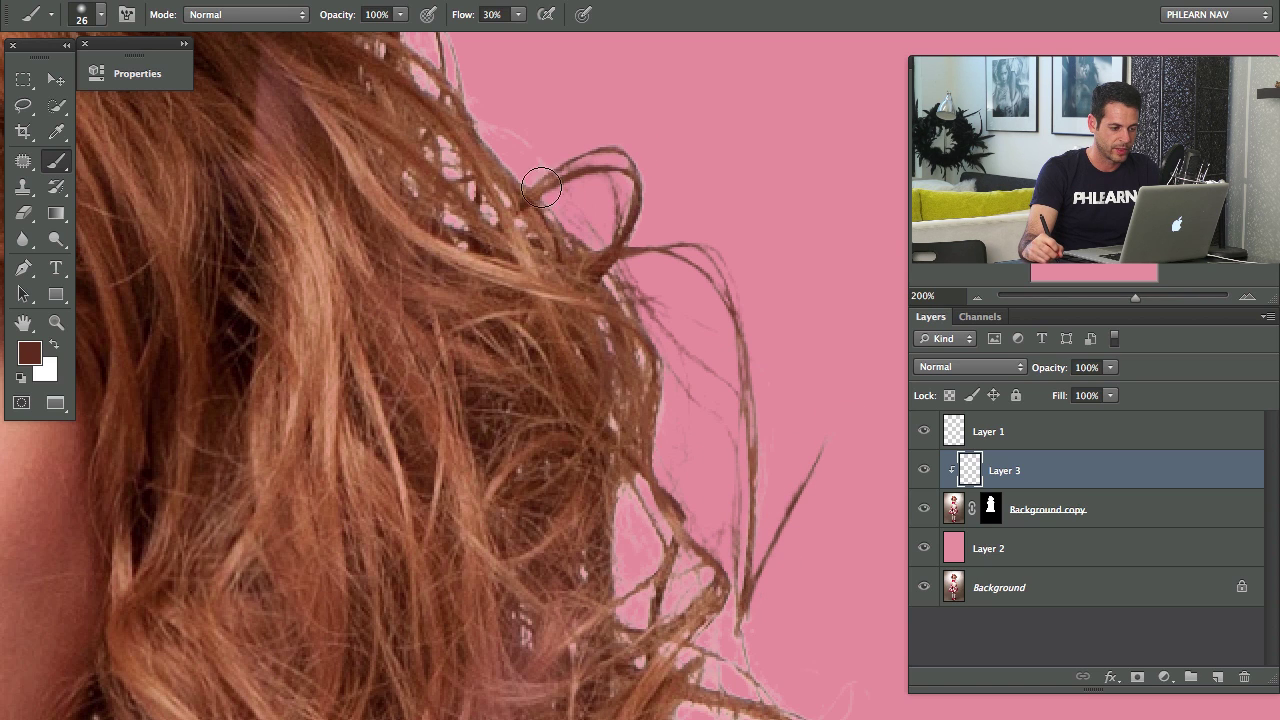
# Paint sampled browns over the light fringes along the upper right hair edge below the bow on the clipped Layer 3.
pyautogui.keyDown('alt'); pyautogui.click(480, 190); pyautogui.keyUp('alt')
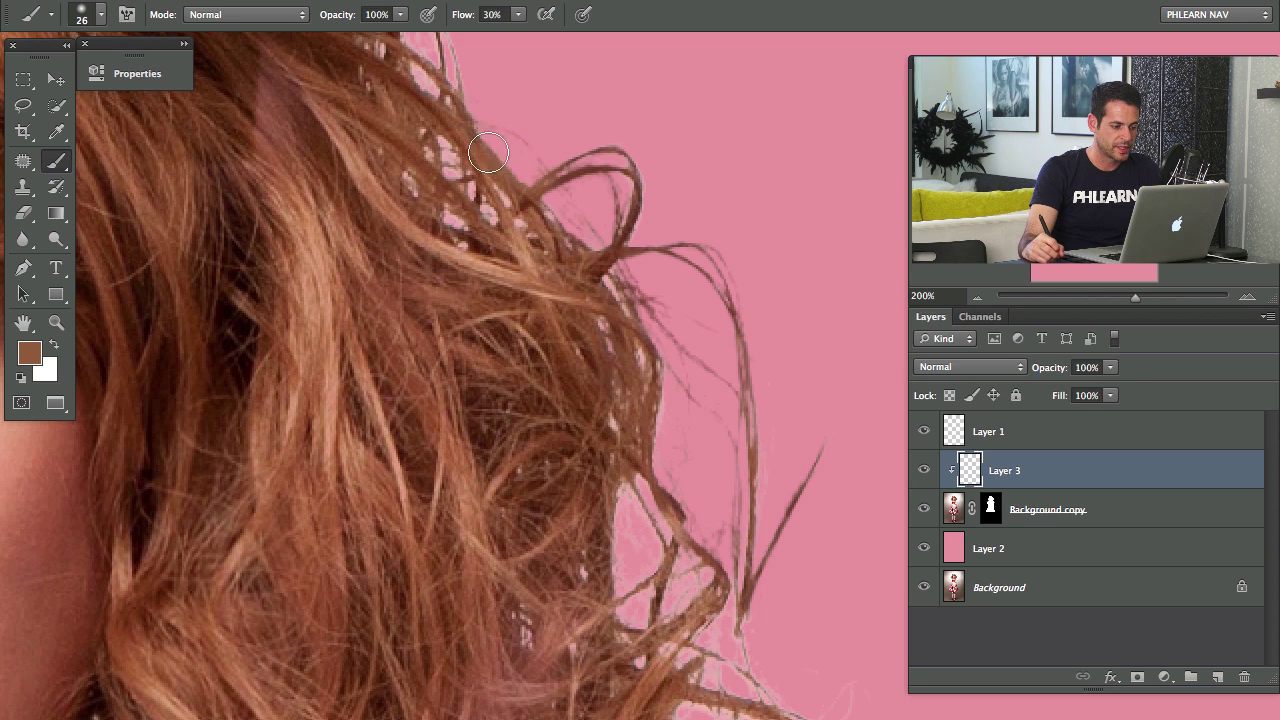
pyautogui.moveTo(415, 105); pyautogui.dragTo(505, 321)
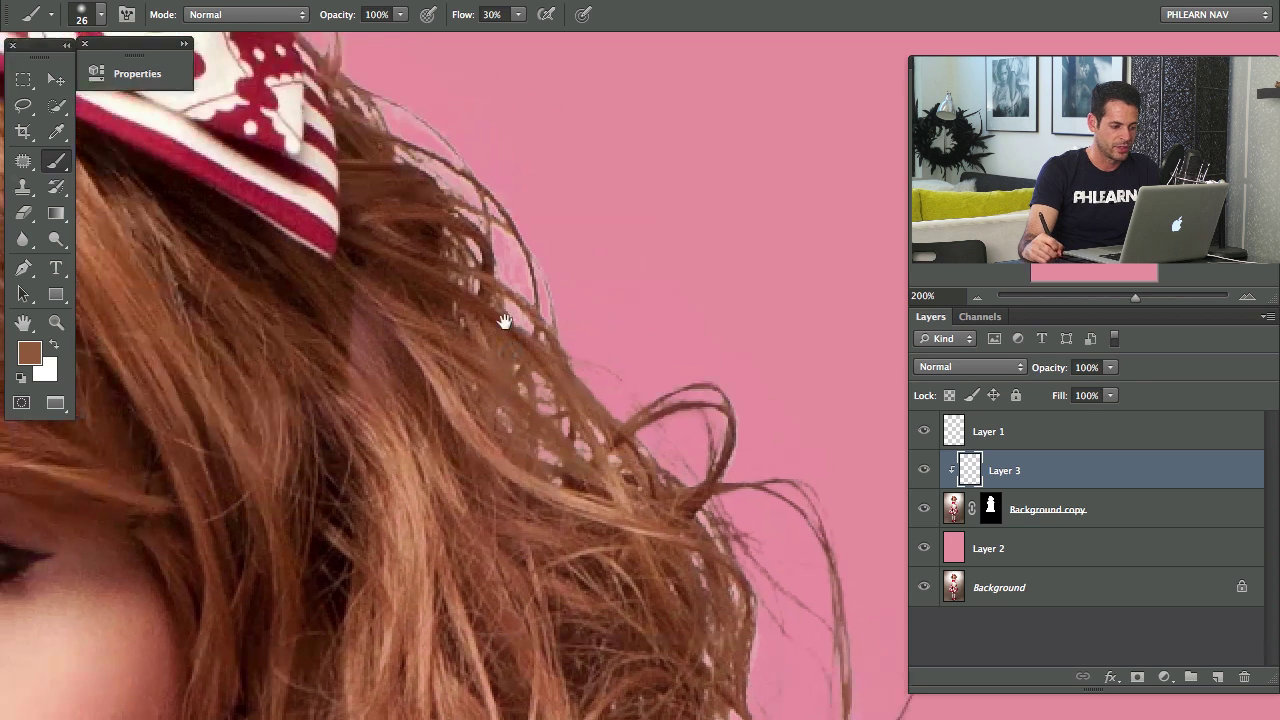
pyautogui.keyDown('alt'); pyautogui.click(503, 274); pyautogui.keyUp('alt')
pyautogui.moveTo(485, 205)
pyautogui.mouseDown()
pyautogui.moveTo(553, 335)
pyautogui.moveTo(537, 245)
pyautogui.moveTo(487, 230)
pyautogui.mouseUp()
pyautogui.keyDown('alt'); pyautogui.click(628, 439); pyautogui.keyUp('alt')
pyautogui.moveTo(455, 148)
pyautogui.mouseDown()
pyautogui.moveTo(381, 87)
pyautogui.moveTo(411, 162)
pyautogui.moveTo(553, 235)
pyautogui.mouseUp()
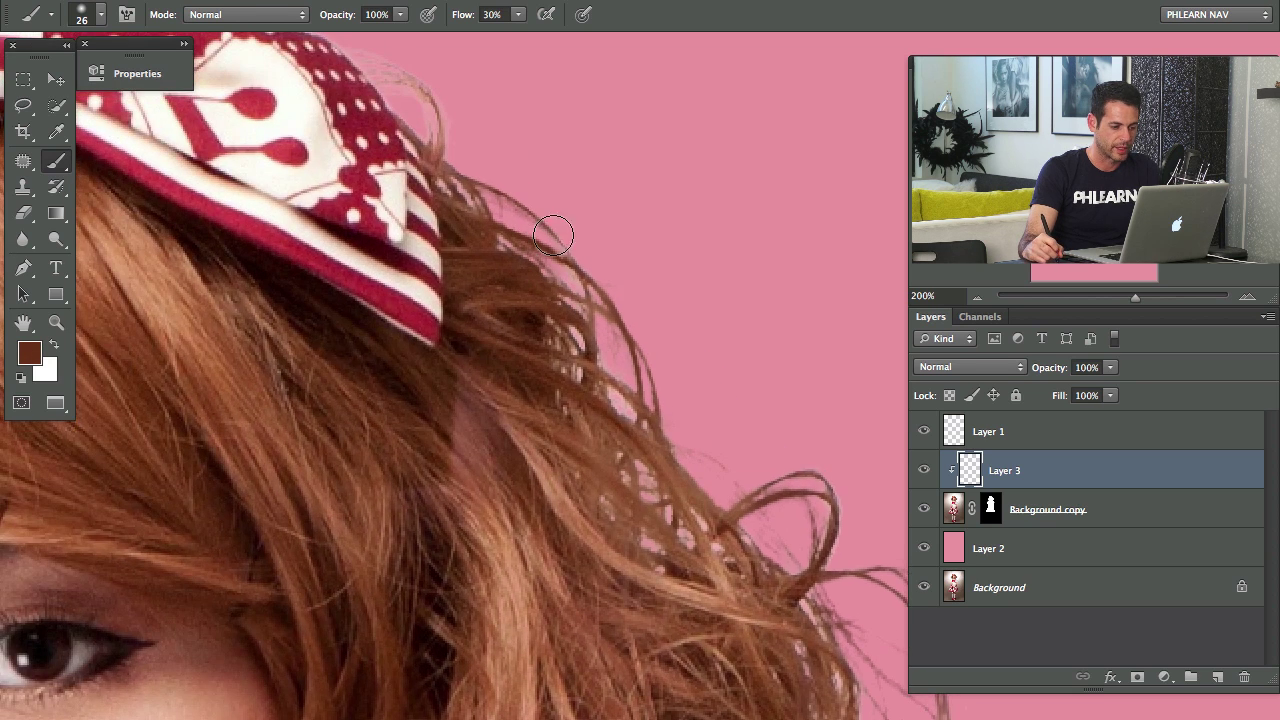
pyautogui.moveTo(443, 197); pyautogui.dragTo(530, 377)
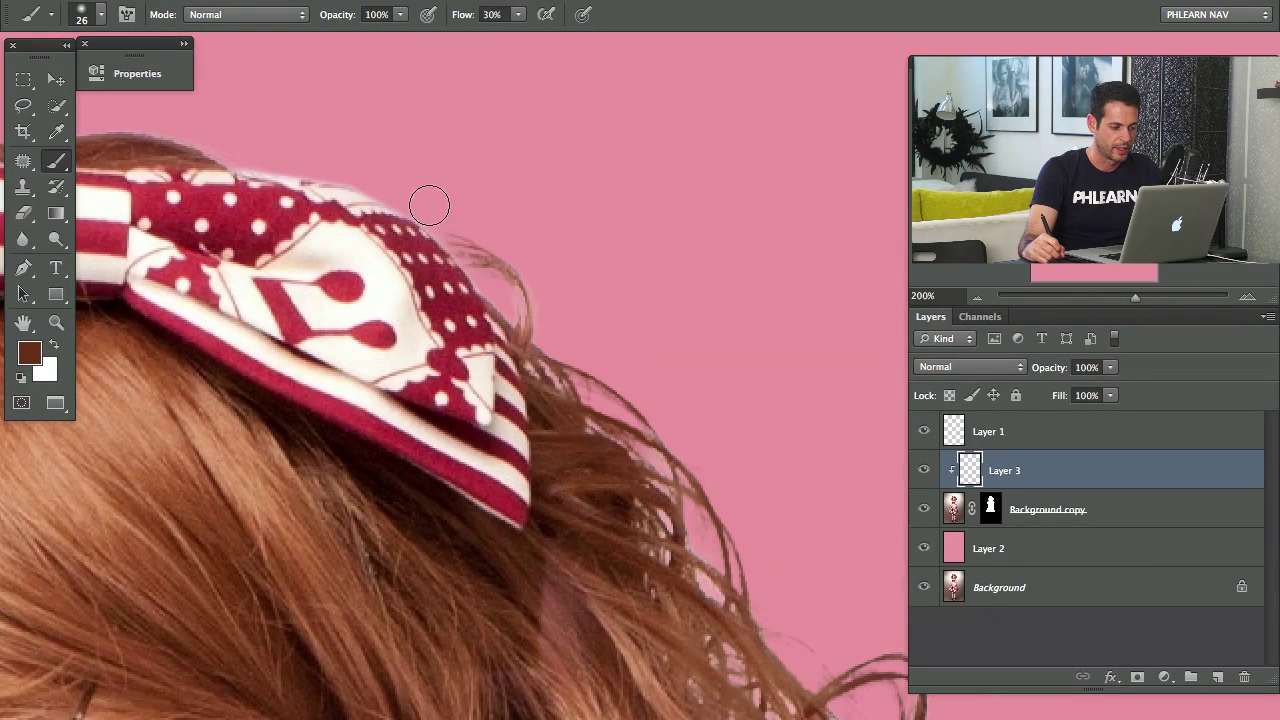
pyautogui.moveTo(659, 521); pyautogui.dragTo(489, 277)
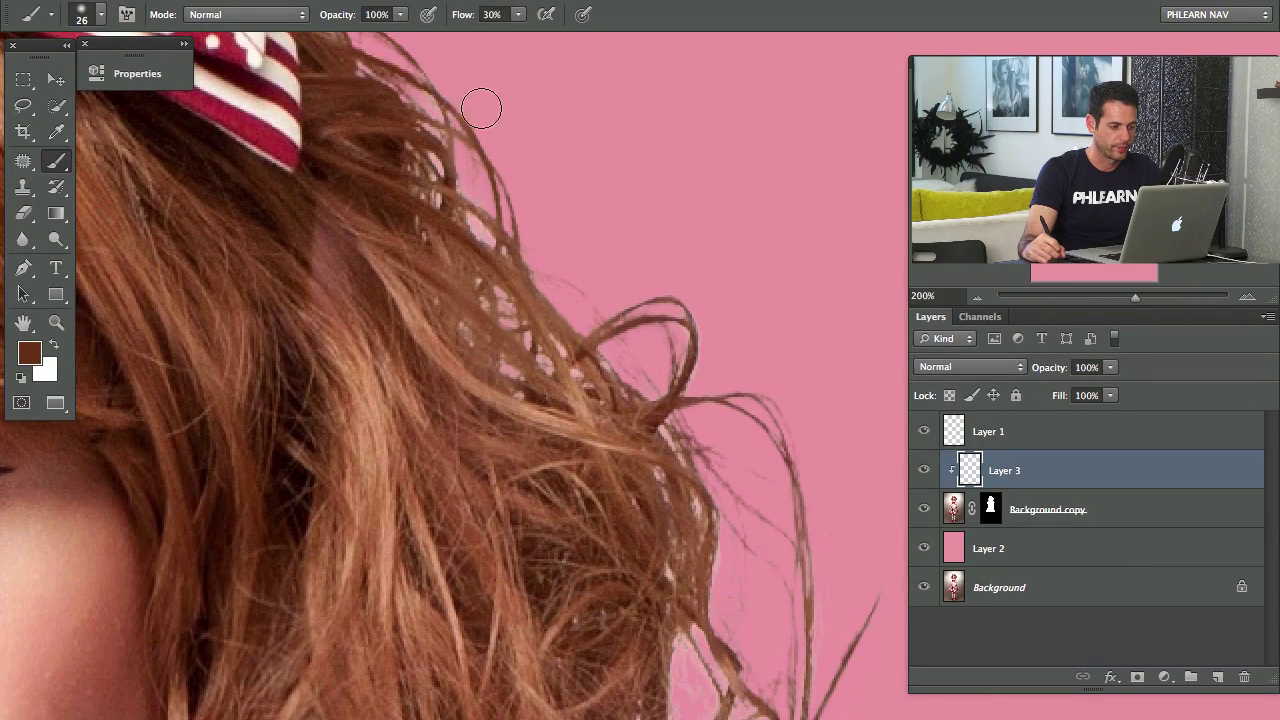
pyautogui.moveTo(448, 128)
pyautogui.mouseDown()
pyautogui.moveTo(460, 250)
pyautogui.moveTo(435, 100)
pyautogui.mouseUp()
# Paint sampled reddish brown over the light edges of the right-side curls down to the shoulder, resampling darker hair where needed.
pyautogui.moveTo(692, 686)
pyautogui.mouseDown()
pyautogui.moveTo(563, 329)
pyautogui.moveTo(520, 448)
pyautogui.moveTo(566, 446)
pyautogui.moveTo(652, 383)
pyautogui.moveTo(650, 519)
pyautogui.moveTo(578, 580)
pyautogui.moveTo(500, 515)
pyautogui.moveTo(437, 505)
pyautogui.moveTo(390, 690)
pyautogui.moveTo(465, 600)
pyautogui.mouseUp()
pyautogui.keyDown('alt'); pyautogui.click(539, 321); pyautogui.keyUp('alt')
pyautogui.moveTo(400, 712)
pyautogui.mouseDown()
pyautogui.moveTo(521, 486)
pyautogui.moveTo(450, 500)
pyautogui.moveTo(440, 455)
pyautogui.moveTo(295, 430)
pyautogui.moveTo(279, 377)
pyautogui.mouseUp()
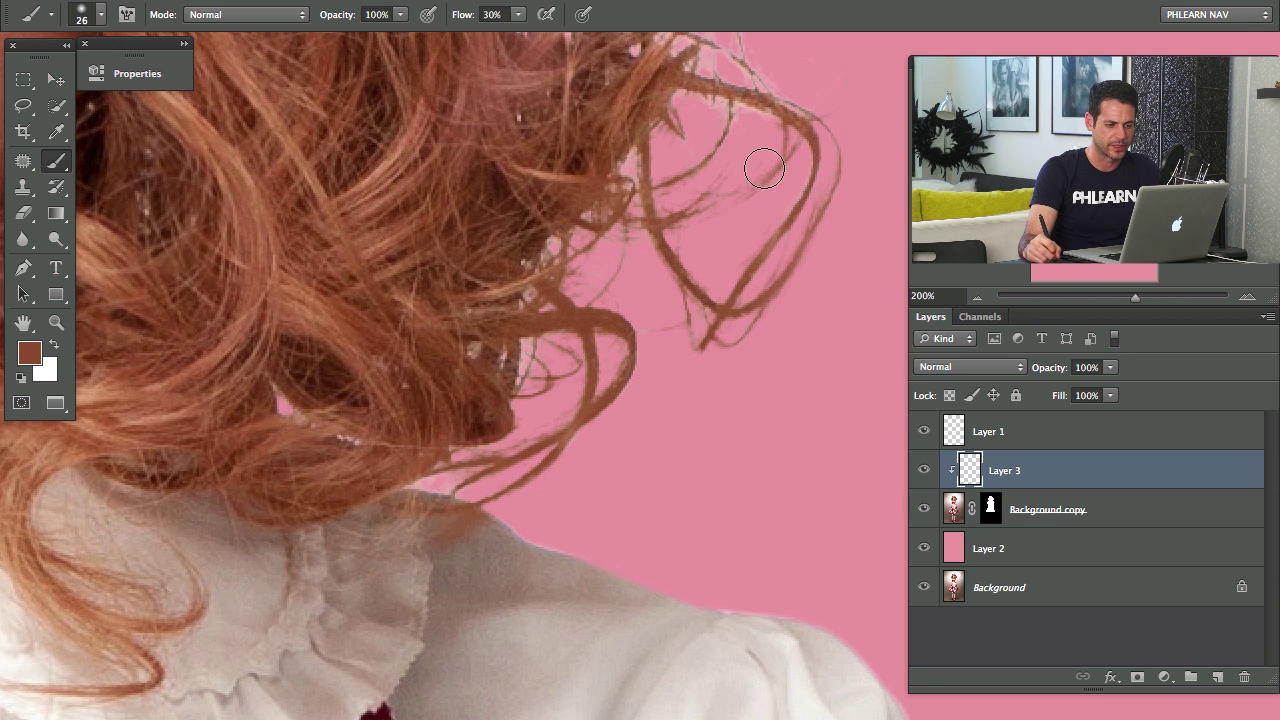
pyautogui.moveTo(717, 288); pyautogui.dragTo(705, 476)
pyautogui.moveTo(735, 258)
pyautogui.mouseDown()
pyautogui.moveTo(696, 166)
pyautogui.moveTo(699, 243)
pyautogui.moveTo(698, 160)
pyautogui.moveTo(636, 132)
pyautogui.moveTo(612, 80)
pyautogui.moveTo(660, 176)
pyautogui.moveTo(672, 148)
pyautogui.moveTo(586, 459)
pyautogui.mouseUp()
pyautogui.moveTo(612, 288)
pyautogui.mouseDown()
pyautogui.moveTo(608, 234)
pyautogui.moveTo(548, 333)
pyautogui.mouseUp()
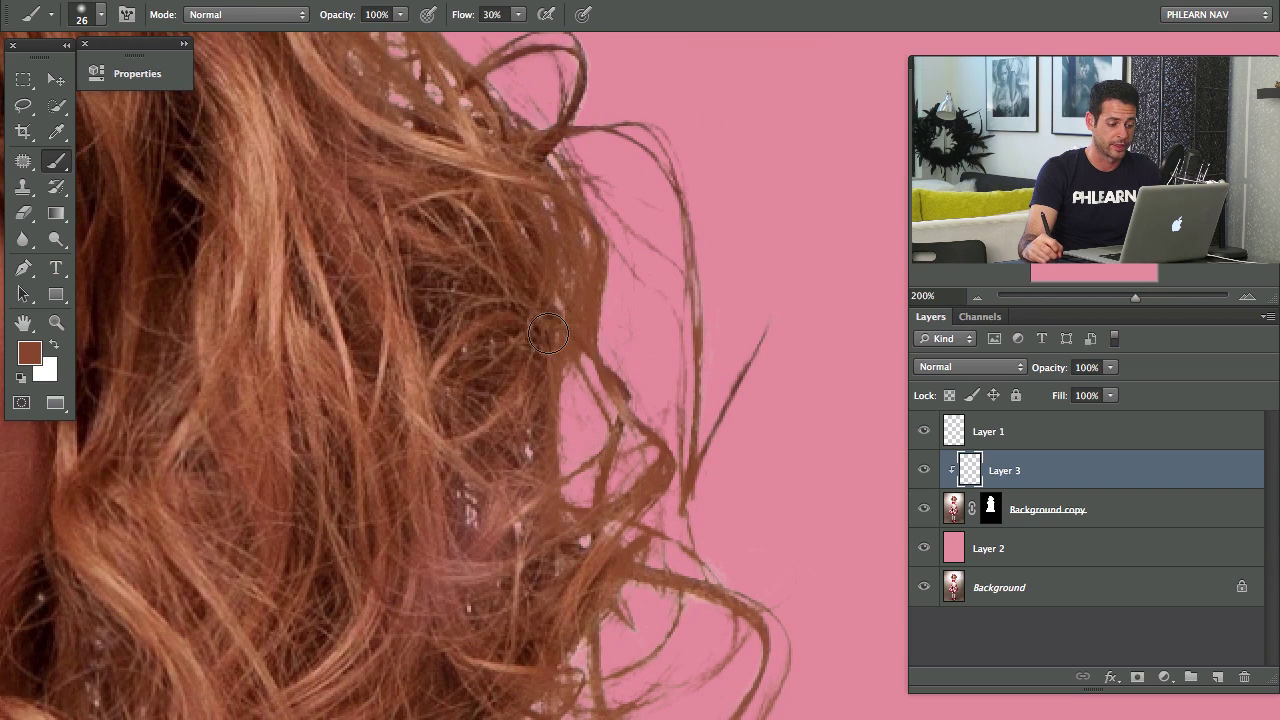
pyautogui.moveTo(538, 208); pyautogui.dragTo(523, 220)
pyautogui.keyDown('alt'); pyautogui.click(513, 321); pyautogui.keyUp('alt')
pyautogui.moveTo(541, 368); pyautogui.dragTo(542, 354)
# Recolour the light loose strands and looped curls on the left side of the hair with sampled reddish brown.
pyautogui.moveTo(306, 435); pyautogui.dragTo(696, 510)
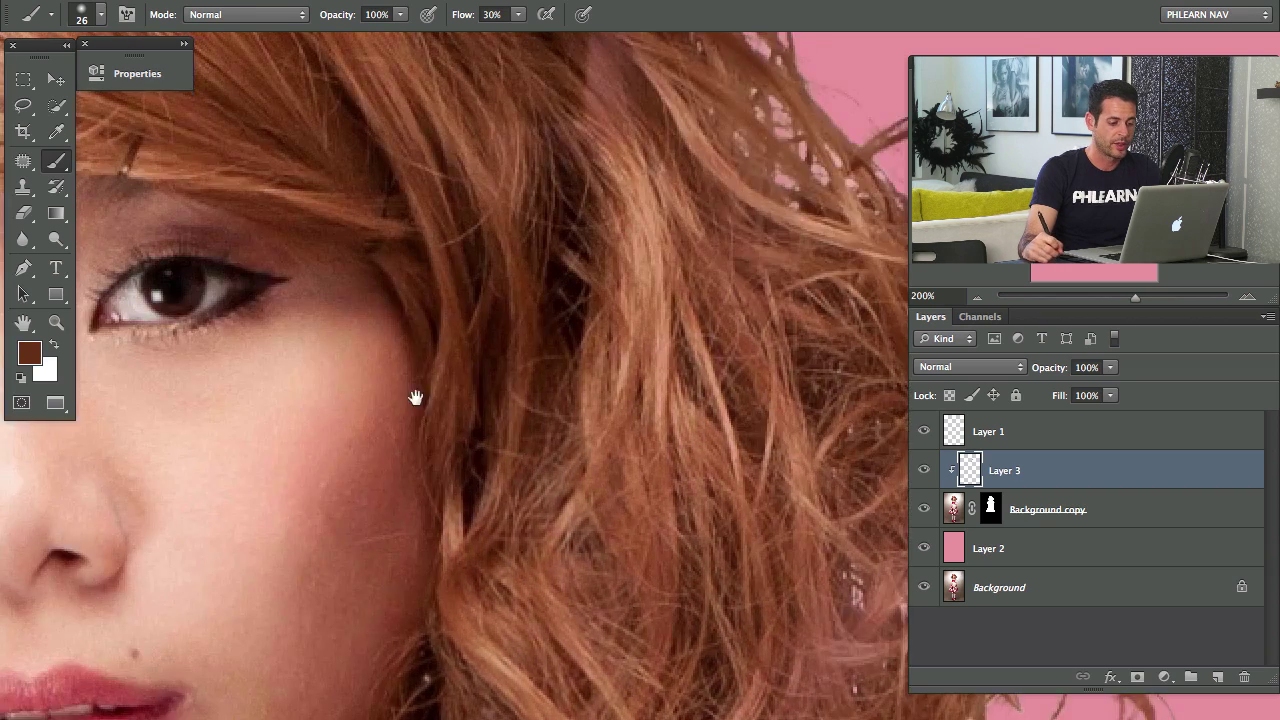
pyautogui.moveTo(415, 398); pyautogui.dragTo(845, 718)
pyautogui.moveTo(230, 318); pyautogui.dragTo(858, 387)
pyautogui.moveTo(600, 383); pyautogui.dragTo(640, 103)
pyautogui.keyDown('alt'); pyautogui.click(558, 228); pyautogui.keyUp('alt')
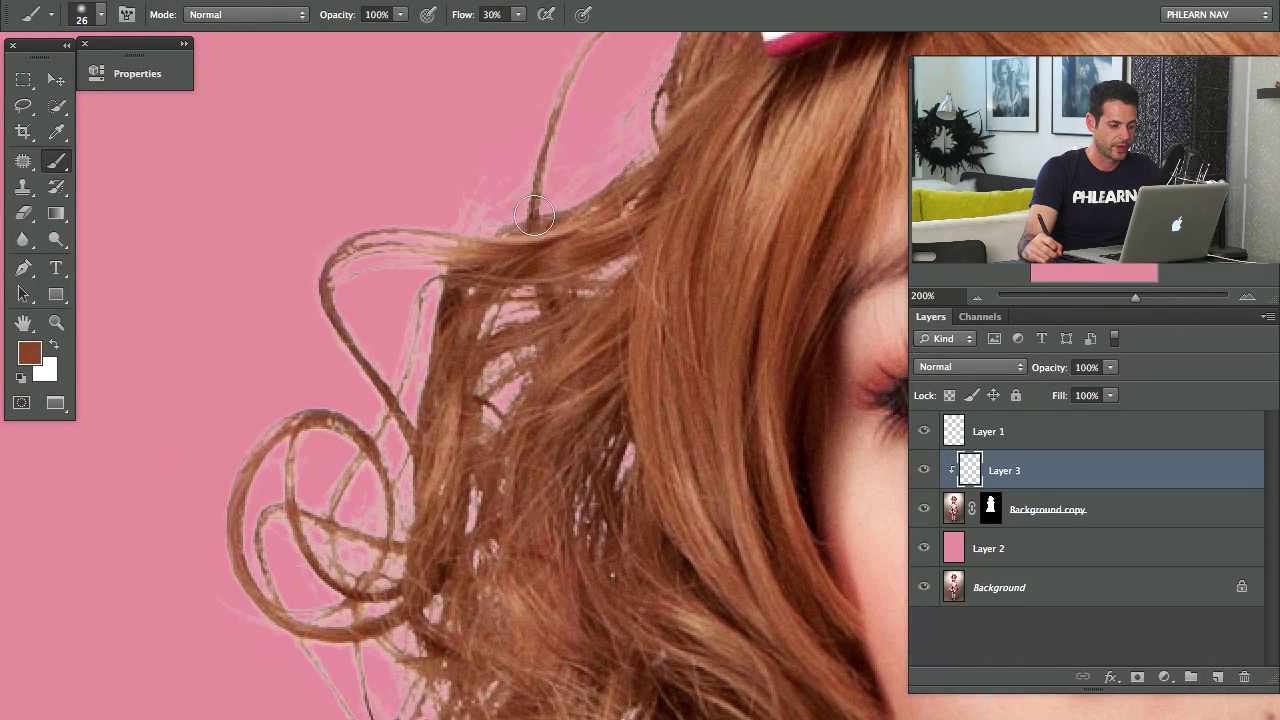
pyautogui.moveTo(540, 210)
pyautogui.mouseDown()
pyautogui.moveTo(521, 334)
pyautogui.moveTo(577, 312)
pyautogui.moveTo(617, 249)
pyautogui.moveTo(623, 203)
pyautogui.mouseUp()
pyautogui.moveTo(612, 122)
pyautogui.mouseDown()
pyautogui.moveTo(672, 48)
pyautogui.moveTo(443, 349)
pyautogui.moveTo(333, 390)
pyautogui.moveTo(372, 518)
pyautogui.moveTo(408, 370)
pyautogui.mouseUp()
pyautogui.moveTo(300, 543)
pyautogui.mouseDown()
pyautogui.moveTo(363, 611)
pyautogui.moveTo(406, 528)
pyautogui.moveTo(345, 696)
pyautogui.moveTo(292, 718)
pyautogui.moveTo(291, 512)
pyautogui.moveTo(227, 616)
pyautogui.moveTo(211, 711)
pyautogui.moveTo(259, 632)
pyautogui.moveTo(323, 718)
pyautogui.moveTo(278, 620)
pyautogui.moveTo(269, 523)
pyautogui.mouseUp()
pyautogui.moveTo(420, 595)
pyautogui.mouseDown()
pyautogui.moveTo(425, 540)
pyautogui.moveTo(490, 490)
pyautogui.mouseUp()
pyautogui.moveTo(376, 716); pyautogui.dragTo(432, 442)
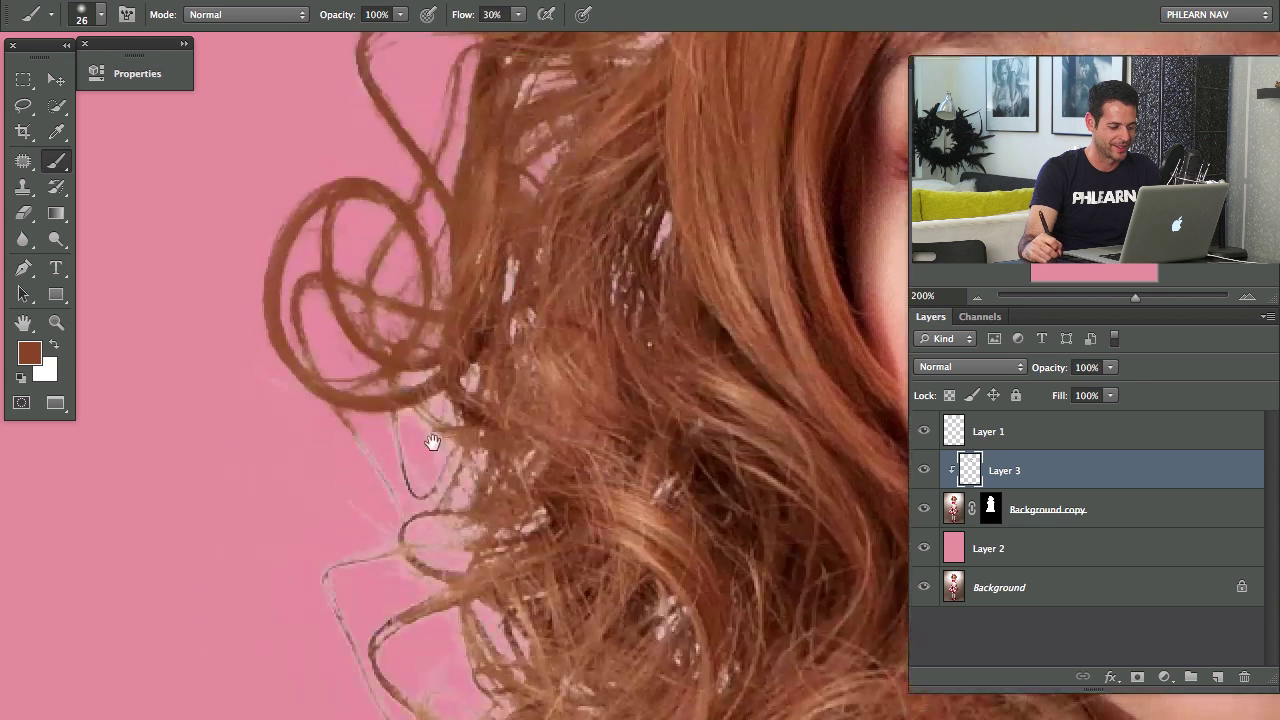
# Switch to the Clone Stamp at 19% flow and set it to sample Current & Below.
pyautogui.press('s')
pyautogui.moveTo(565, 428); pyautogui.dragTo(517, 430)
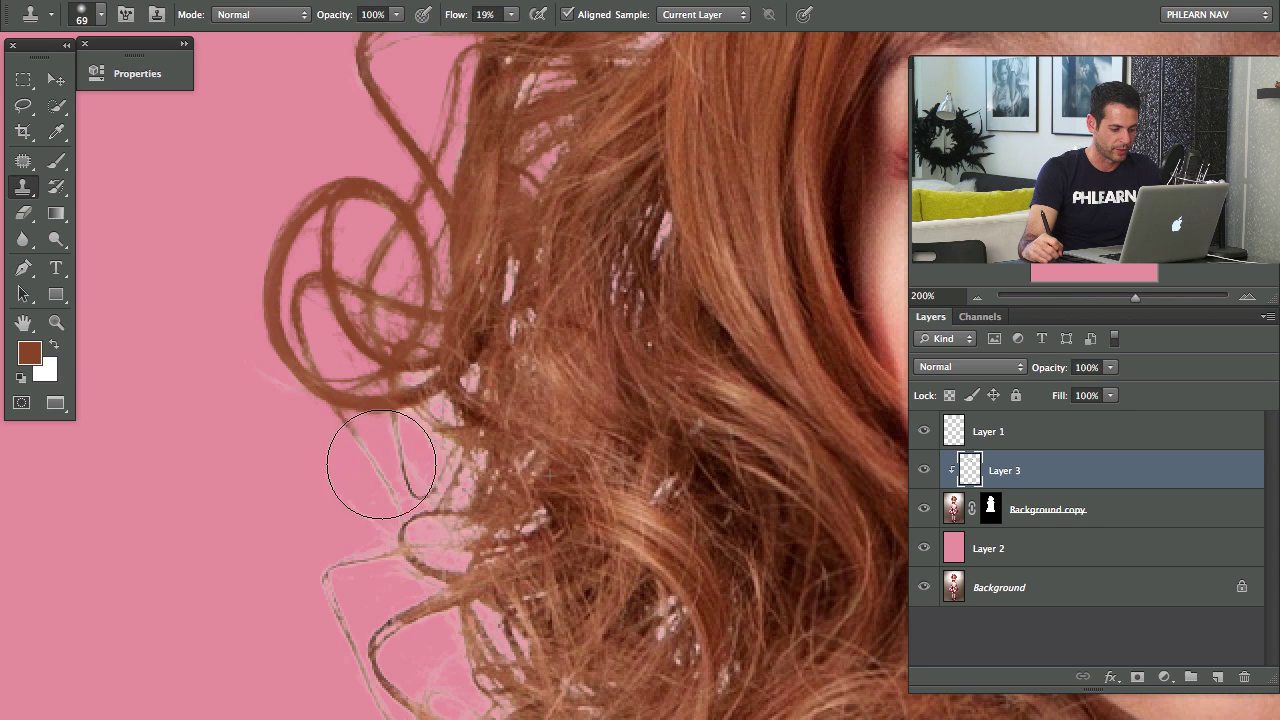
pyautogui.click(702, 15)
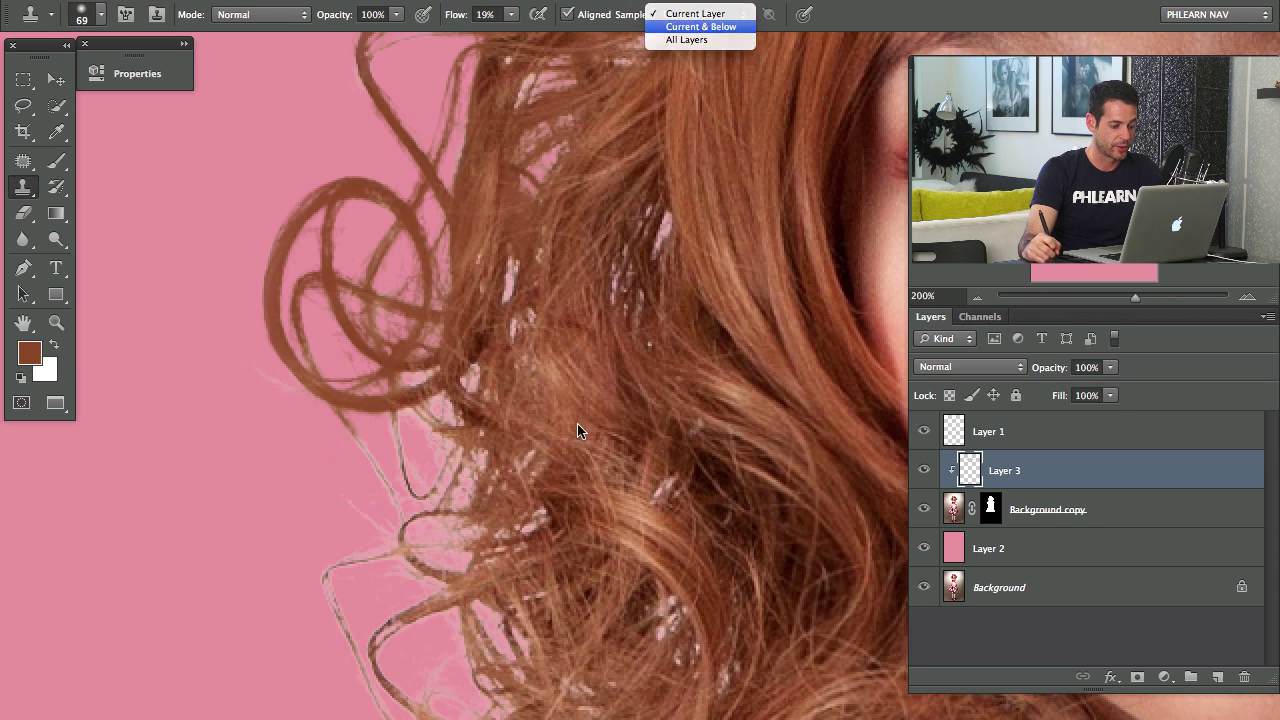
pyautogui.click(690, 29)
# Clone nearby hair with the 69 px stamp over the light strands and gaps in the lower left curls.
pyautogui.moveTo(388, 471)
pyautogui.mouseDown()
pyautogui.moveTo(323, 669)
pyautogui.moveTo(369, 560)
pyautogui.moveTo(357, 639)
pyautogui.mouseUp()
pyautogui.press('space')
pyautogui.moveTo(528, 568); pyautogui.dragTo(498, 382)
pyautogui.moveTo(484, 249)
pyautogui.mouseDown()
pyautogui.moveTo(445, 285)
pyautogui.moveTo(431, 331)
pyautogui.mouseUp()
pyautogui.moveTo(390, 574)
pyautogui.mouseDown()
pyautogui.moveTo(434, 523)
pyautogui.moveTo(309, 509)
pyautogui.moveTo(380, 520)
pyautogui.moveTo(460, 560)
pyautogui.moveTo(561, 512)
pyautogui.moveTo(500, 554)
pyautogui.moveTo(542, 590)
pyautogui.moveTo(554, 584)
pyautogui.mouseUp()
pyautogui.keyDown('alt'); pyautogui.click(561, 512); pyautogui.keyUp('alt')
pyautogui.keyDown('alt'); pyautogui.click(565, 545); pyautogui.keyUp('alt')
pyautogui.moveTo(362, 642); pyautogui.dragTo(394, 629)
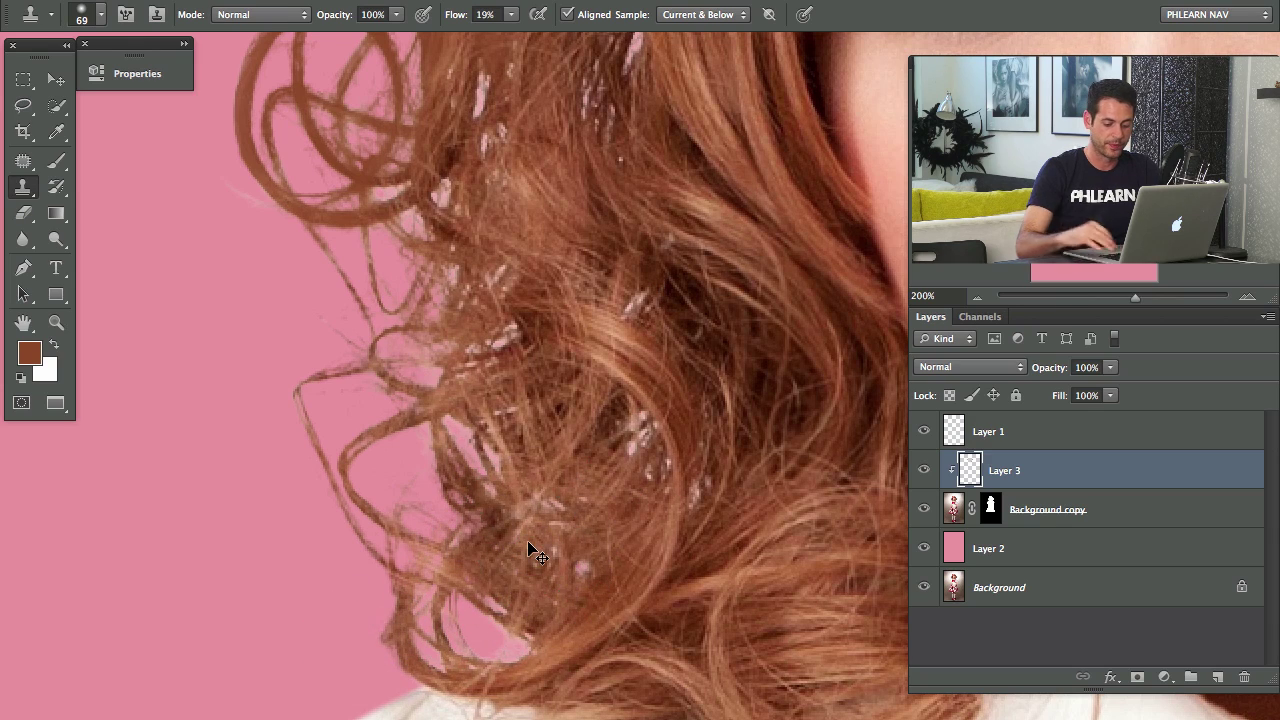
# Examine the hair interior in the layer mask of Background copy up close, undoing any accidental layer duplication.
pyautogui.hotkey('ctrl', '-')
pyautogui.hotkey('ctrl', '-')
pyautogui.hotkey('ctrl', '-')
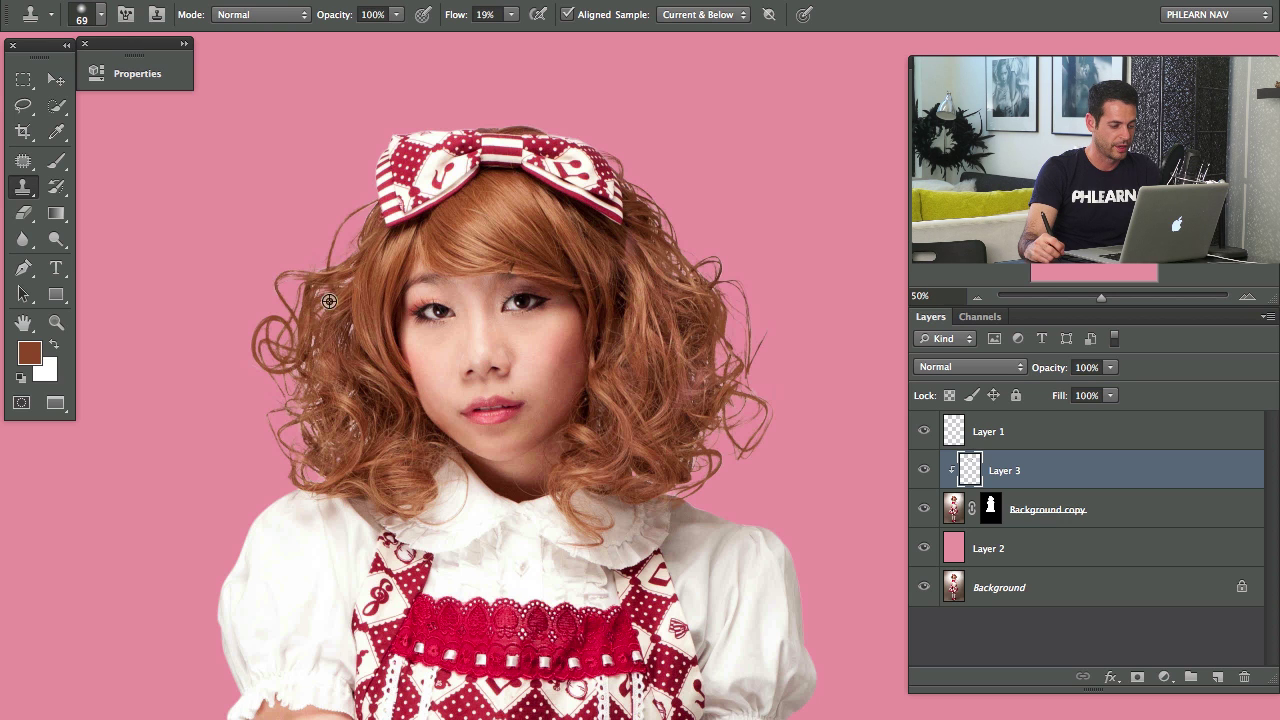
pyautogui.keyDown('alt'); pyautogui.click(991, 509); pyautogui.keyUp('alt')
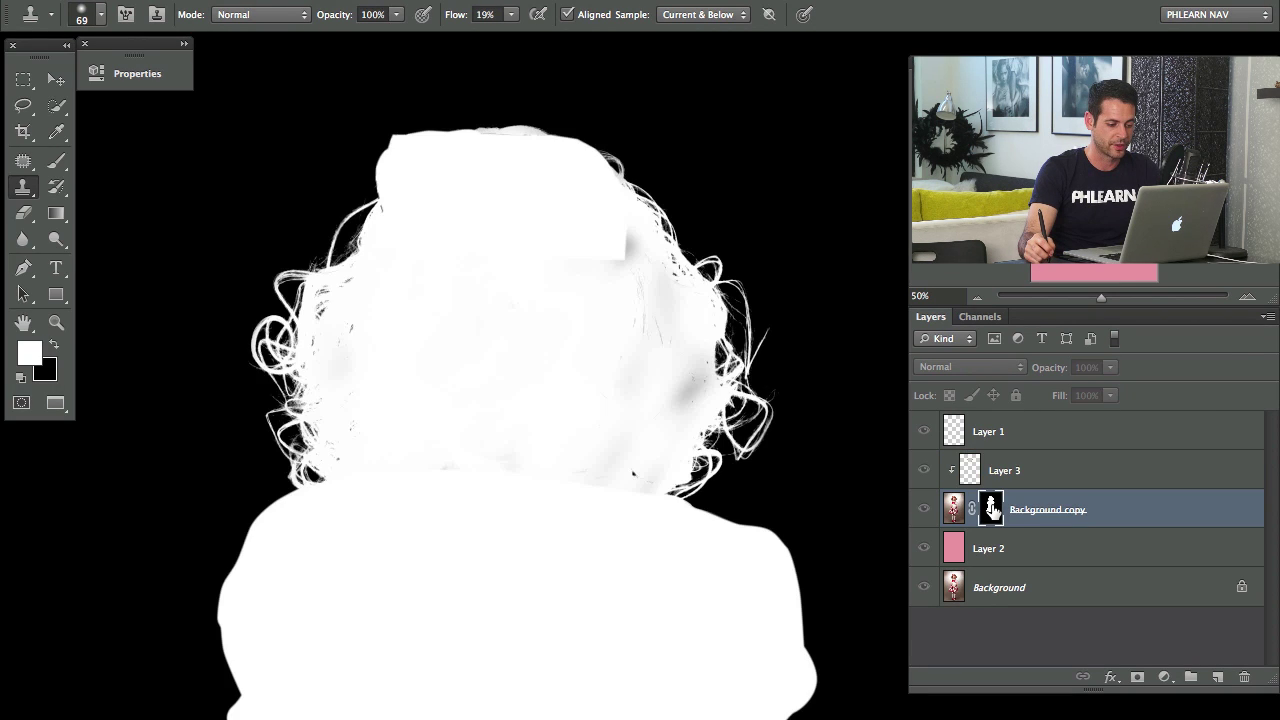
pyautogui.hotkey('ctrl', '+')
pyautogui.hotkey('ctrl', '+')
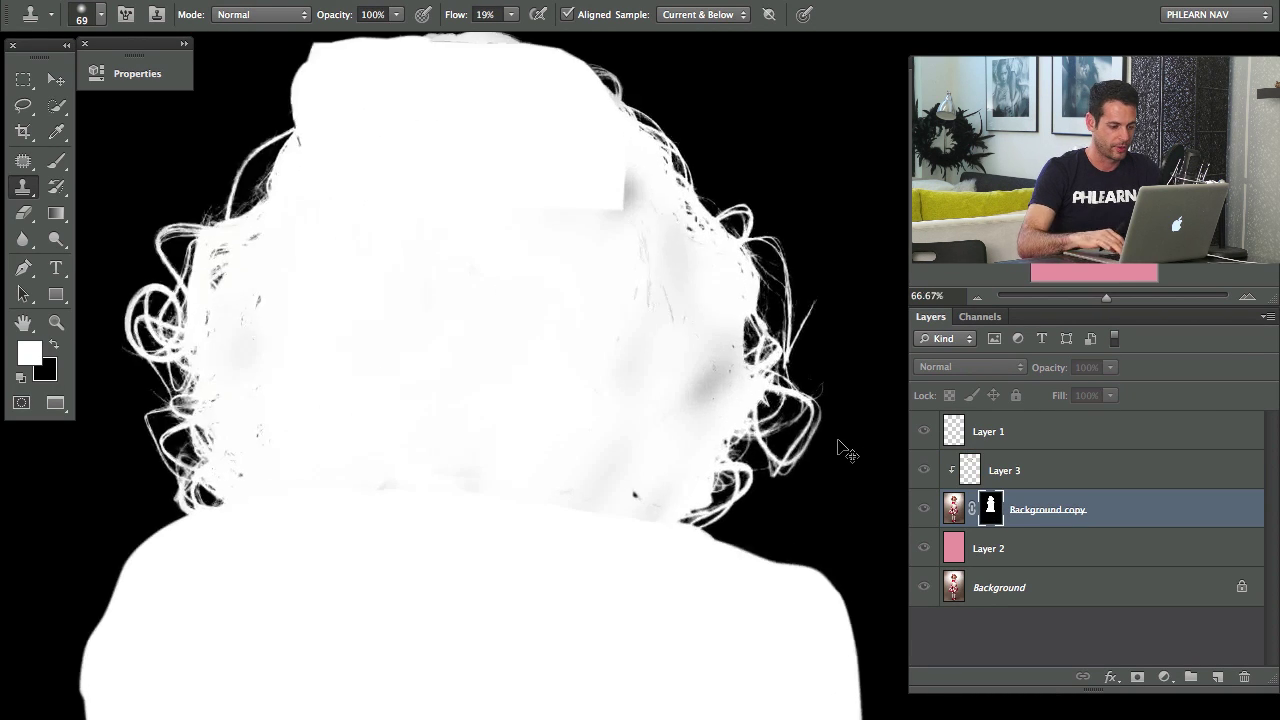
pyautogui.press('b')
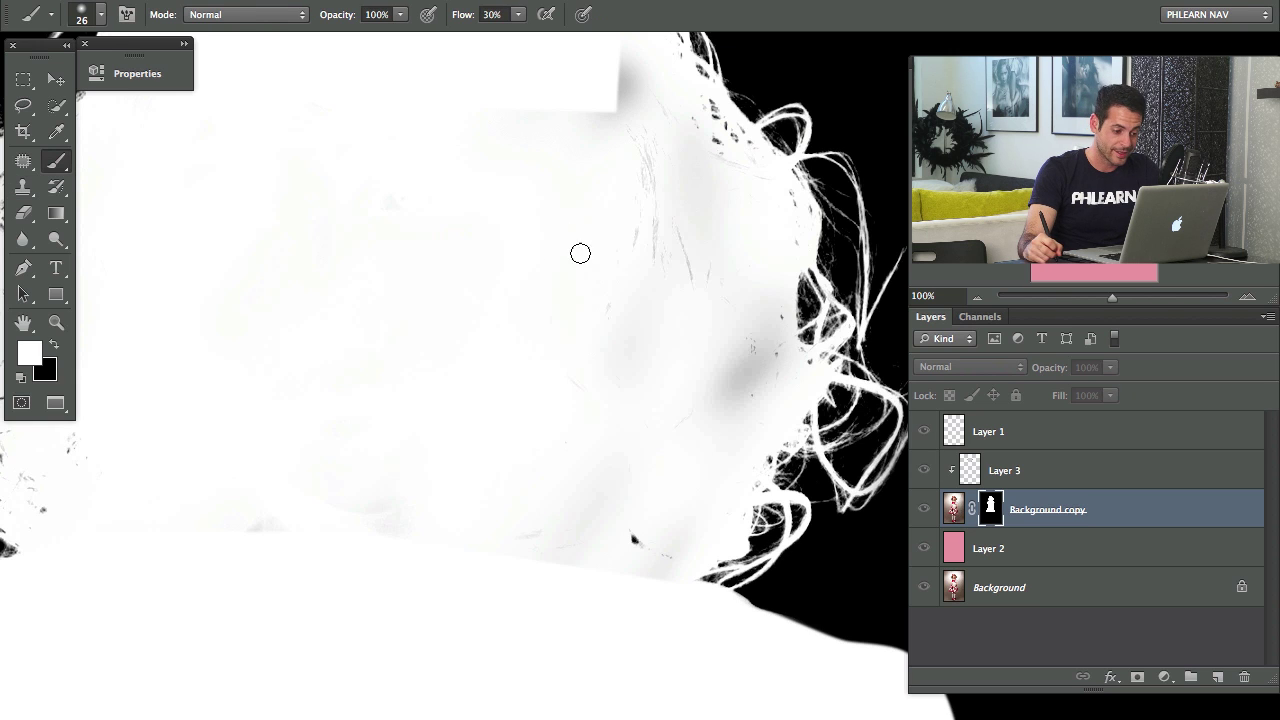
pyautogui.moveTo(645, 287); pyautogui.dragTo(611, 406)
pyautogui.keyDown('ctrl'); pyautogui.keyDown('alt'); pyautogui.moveTo(565, 343); pyautogui.dragTo(585, 343); pyautogui.keyUp('alt'); pyautogui.keyUp('ctrl')
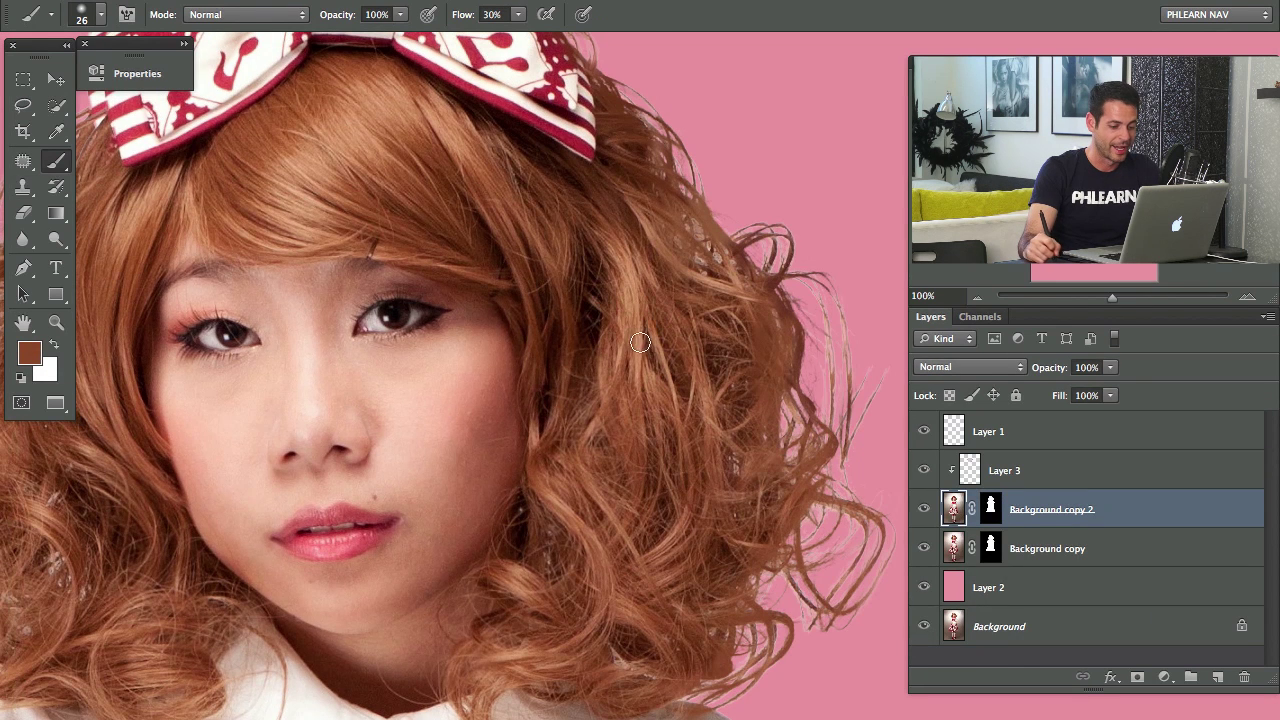
pyautogui.hotkey('ctrl', 'z')
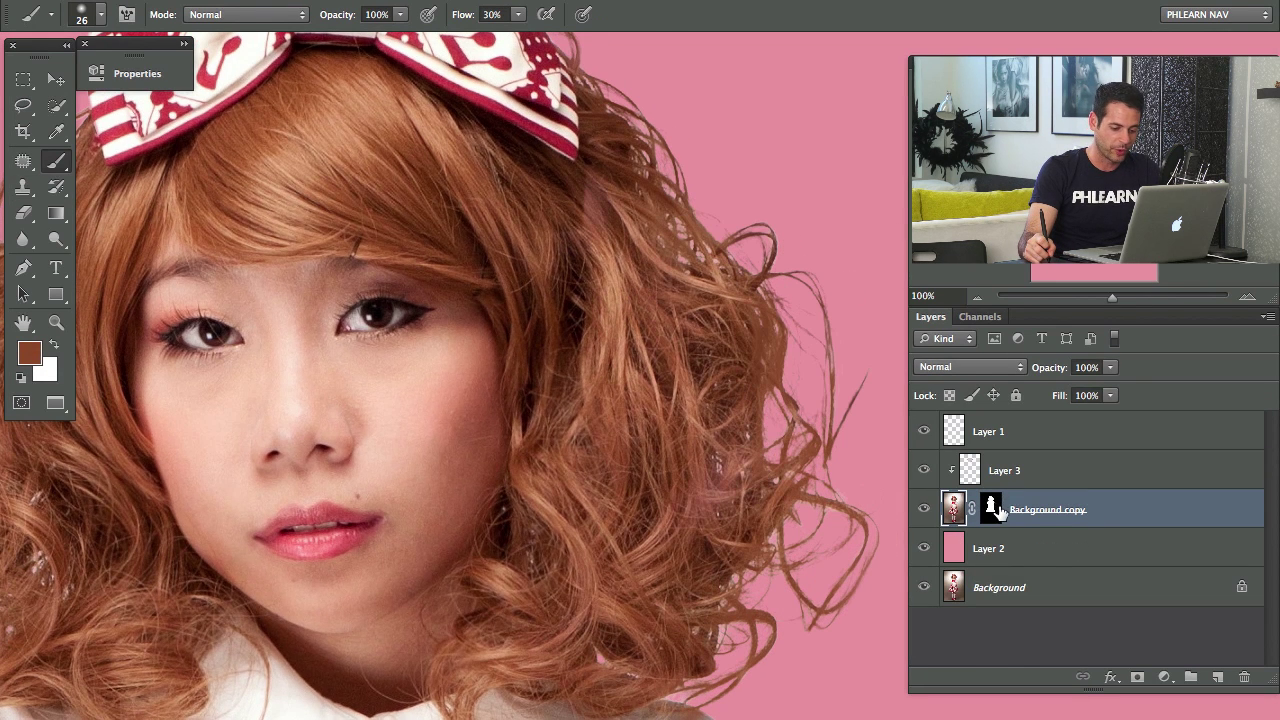
# Paint white at 40% flow with a 38 px brush over the grey patches inside the right hair area of Background copy's mask.
pyautogui.keyDown('alt'); pyautogui.click(991, 510); pyautogui.keyUp('alt')
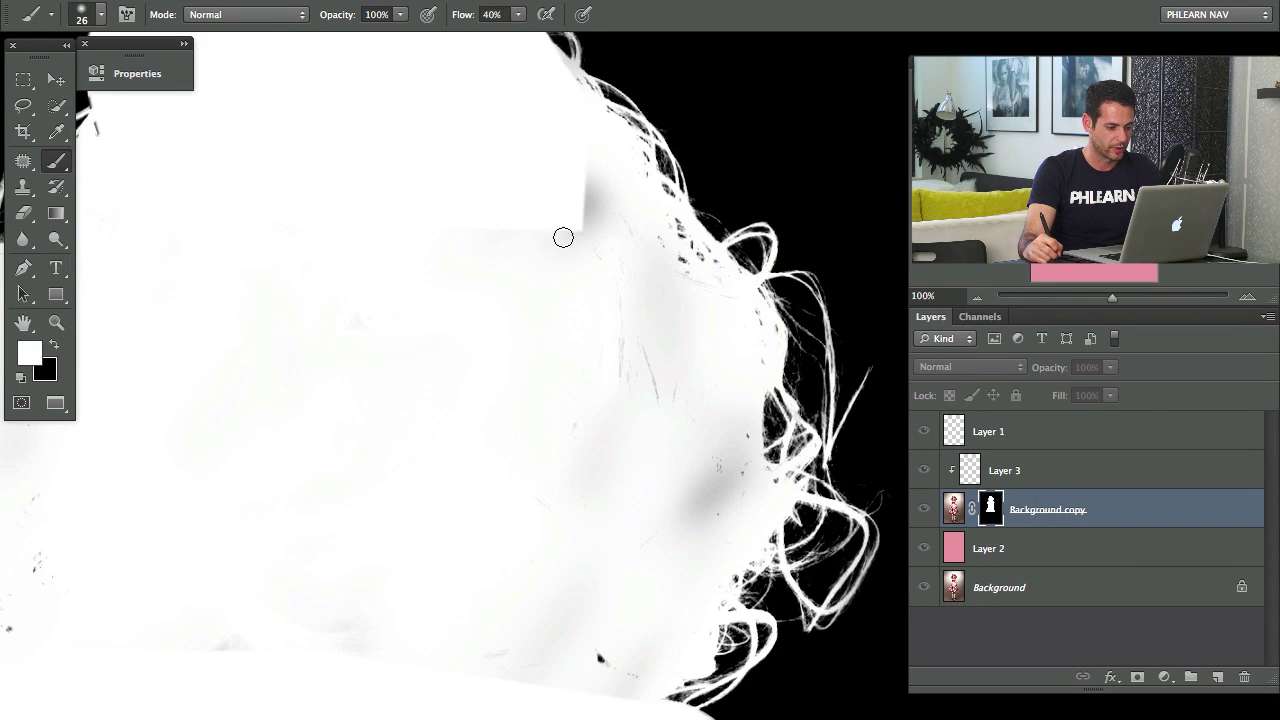
pyautogui.moveTo(576, 226); pyautogui.dragTo(586, 257)
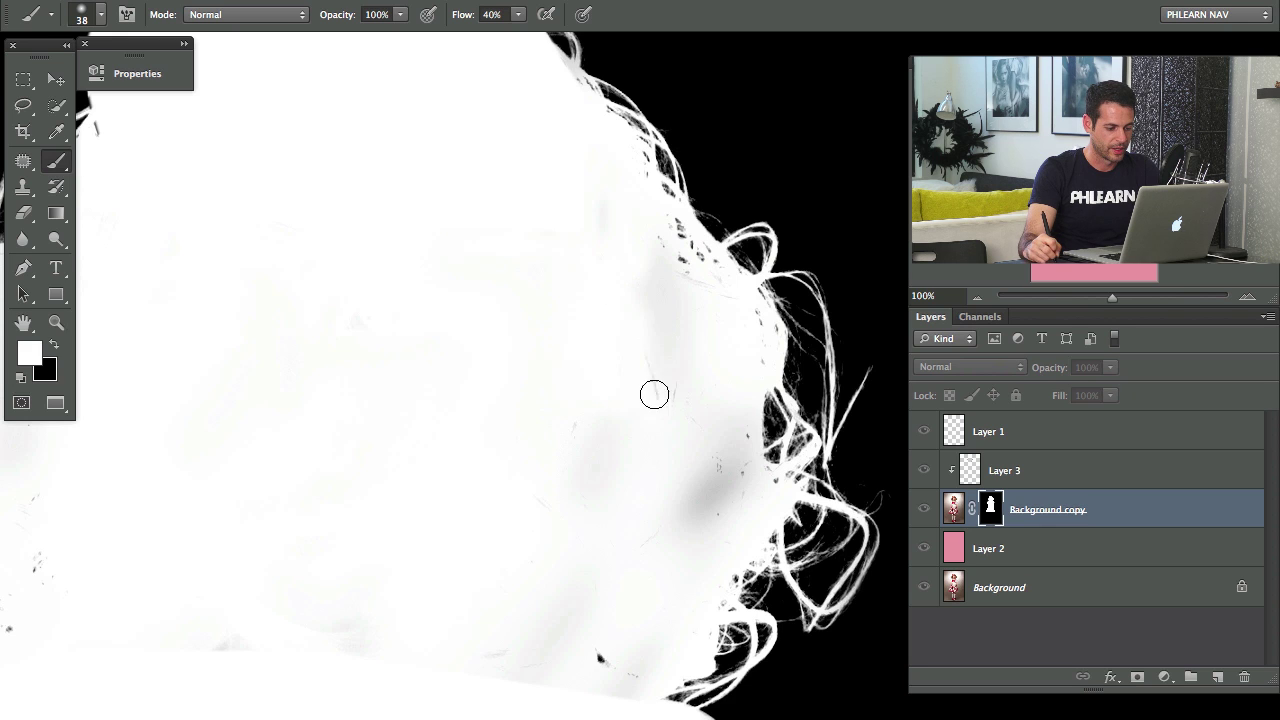
pyautogui.moveTo(654, 394)
pyautogui.mouseDown()
pyautogui.moveTo(654, 437)
pyautogui.moveTo(726, 477)
pyautogui.moveTo(740, 460)
pyautogui.mouseUp()
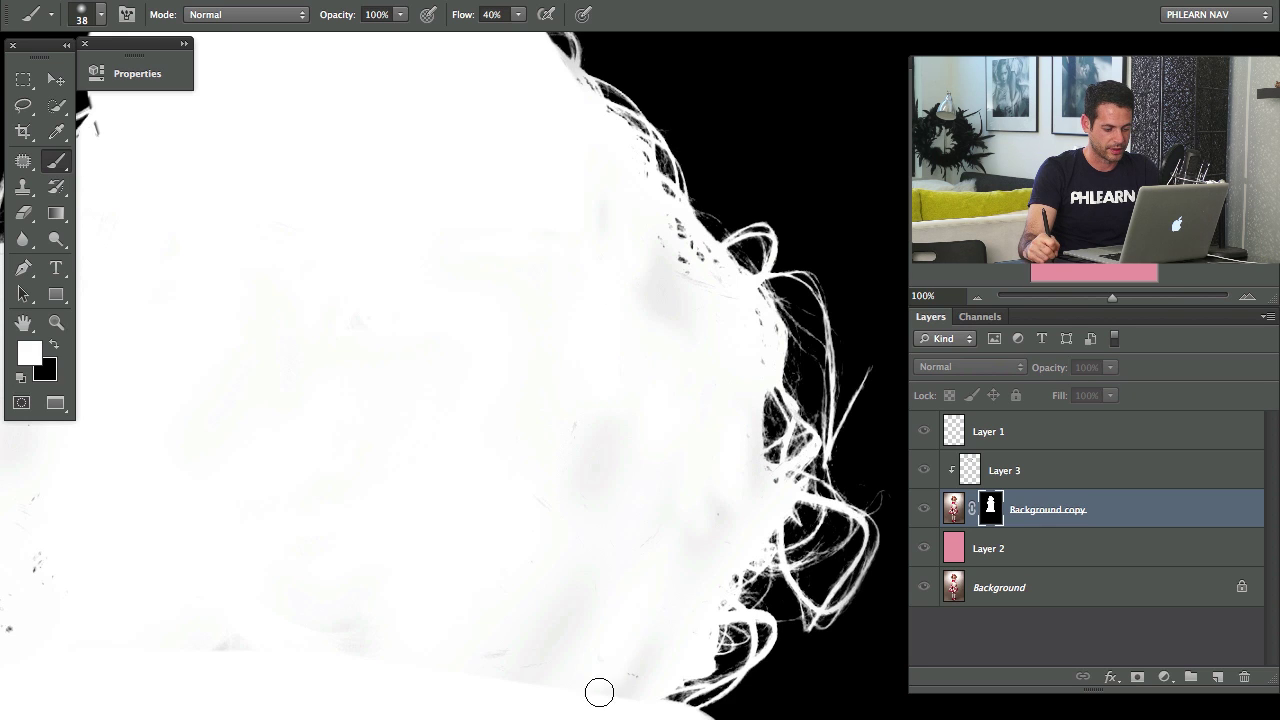
pyautogui.moveTo(563, 269)
pyautogui.mouseDown()
pyautogui.moveTo(391, 383)
pyautogui.moveTo(491, 514)
pyautogui.mouseUp()
# Whiten the remaining grey areas inside the mask with a 100 px brush, and return to the full-colour image.
pyautogui.moveTo(472, 421); pyautogui.dragTo(502, 346)
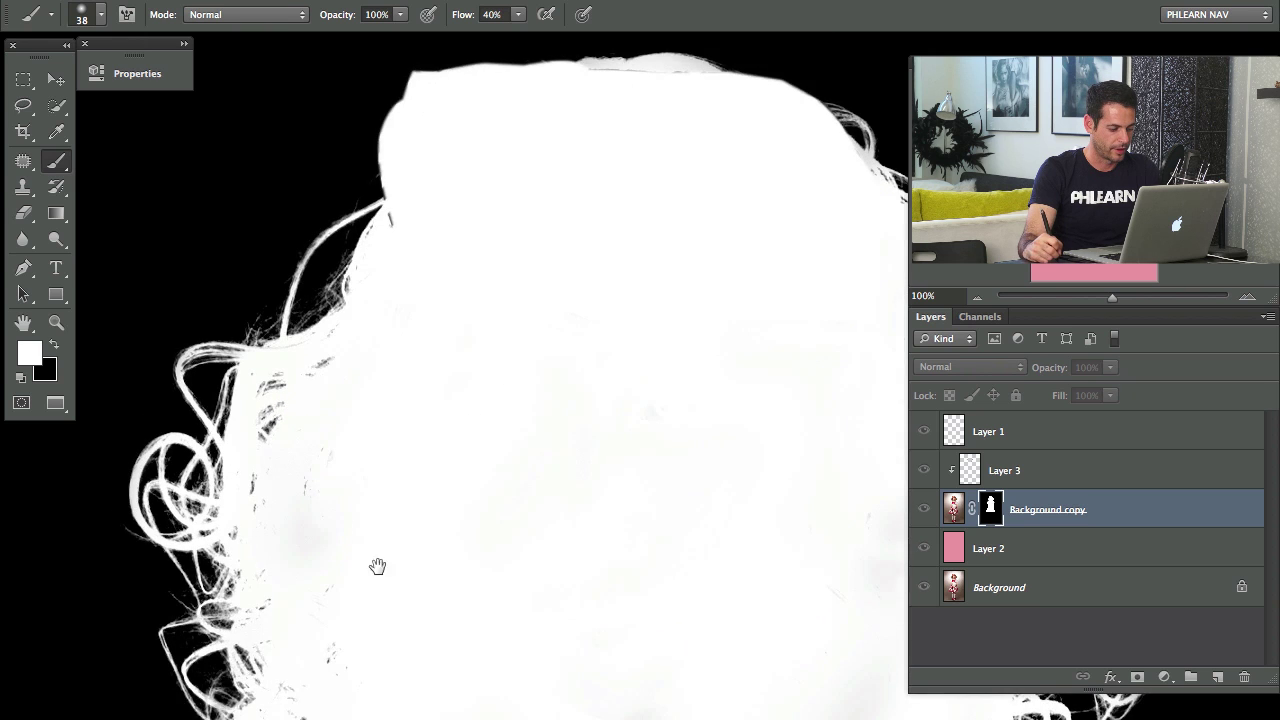
pyautogui.moveTo(377, 566)
pyautogui.mouseDown()
pyautogui.moveTo(337, 126)
pyautogui.moveTo(471, 223)
pyautogui.moveTo(481, 453)
pyautogui.mouseUp()
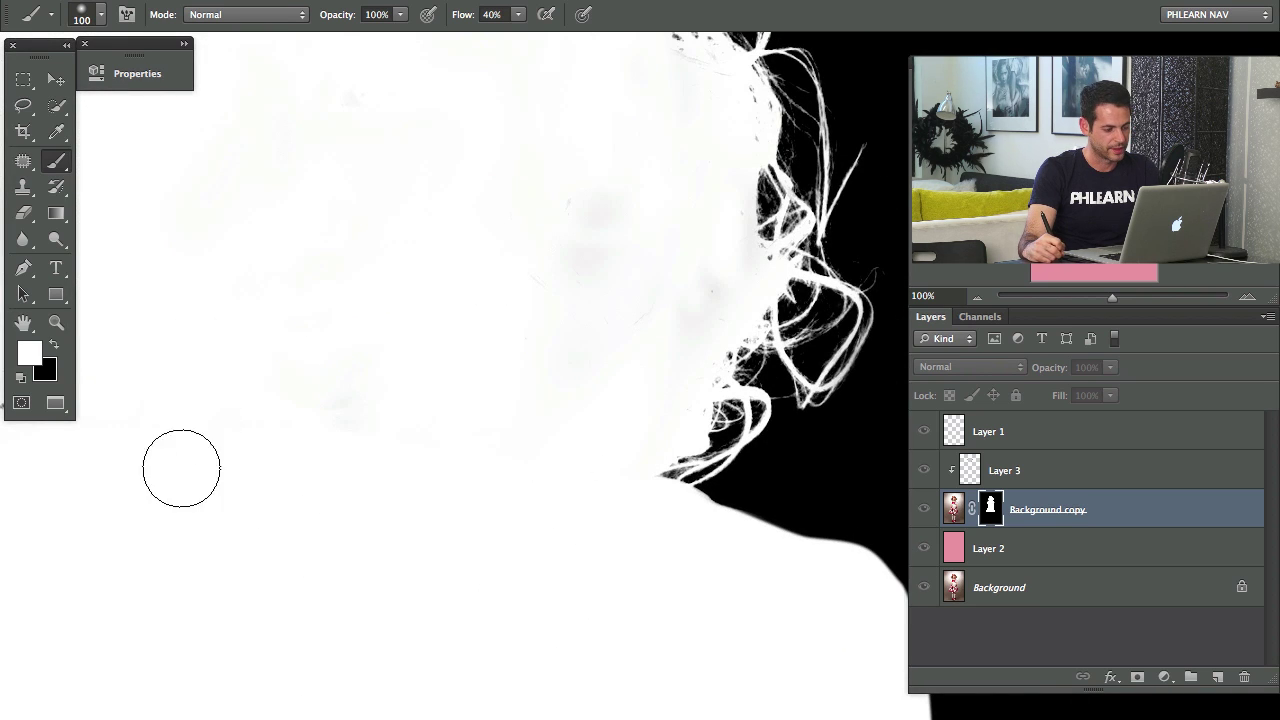
pyautogui.moveTo(674, 334)
pyautogui.mouseDown()
pyautogui.moveTo(624, 461)
pyautogui.moveTo(614, 346)
pyautogui.moveTo(644, 366)
pyautogui.mouseUp()
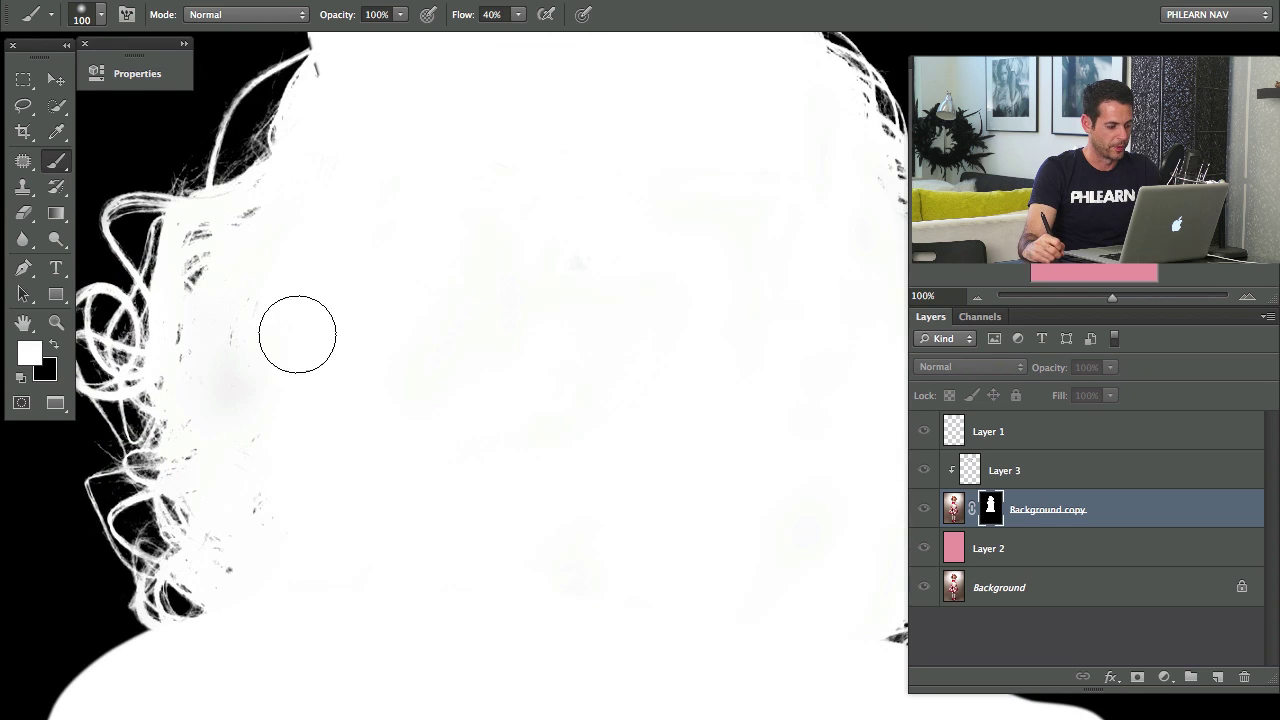
pyautogui.keyDown('alt'); pyautogui.click(991, 507); pyautogui.keyUp('alt')
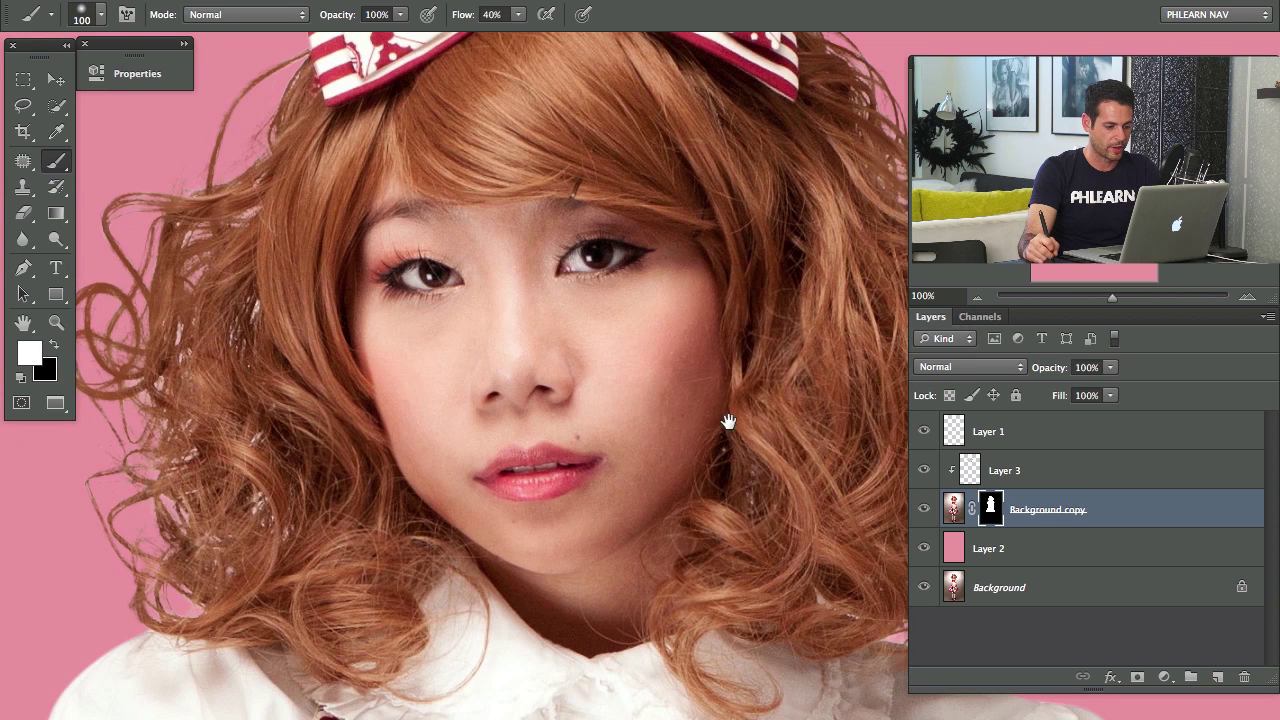
pyautogui.scroll(1, 729, 422)
pyautogui.scroll(-1, 665, 410)
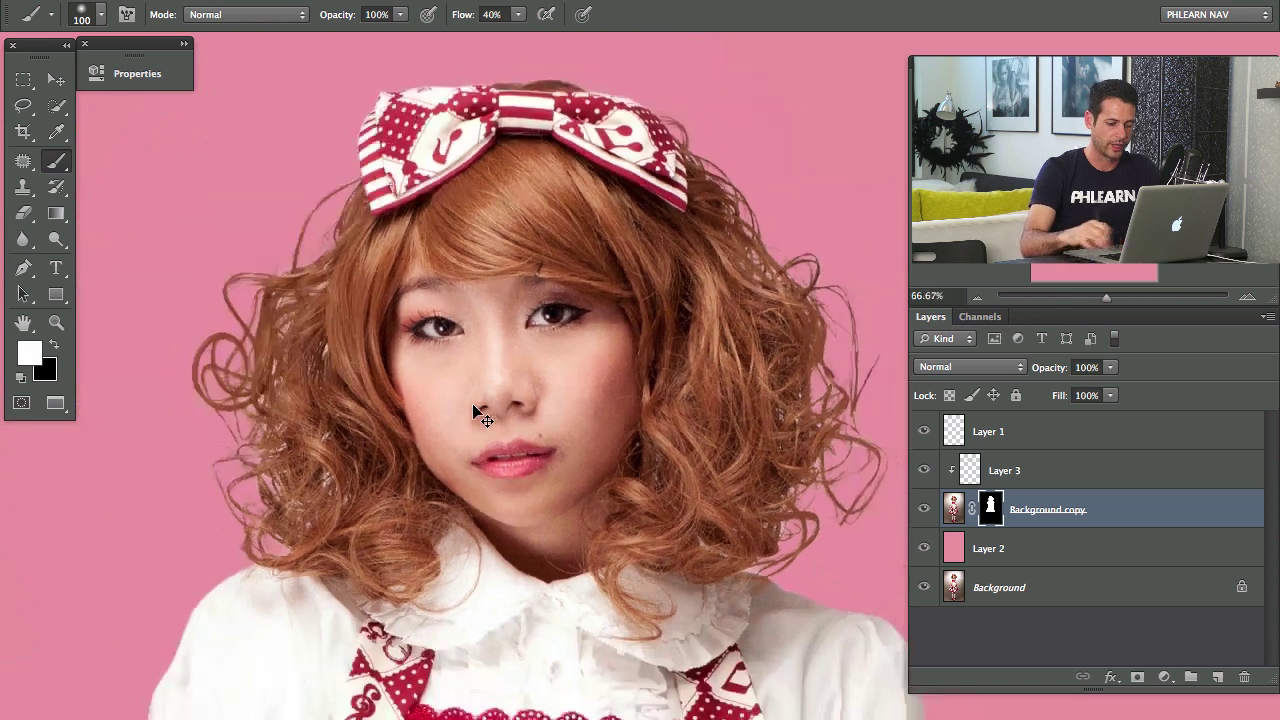
# Add a new layer above Layer 2 and paint bright pink sampled from the dress behind the left hair with a 52 px brush.
pyautogui.click(1076, 558)
pyautogui.hotkey('ctrl', 'shift', 'alt', 'n')
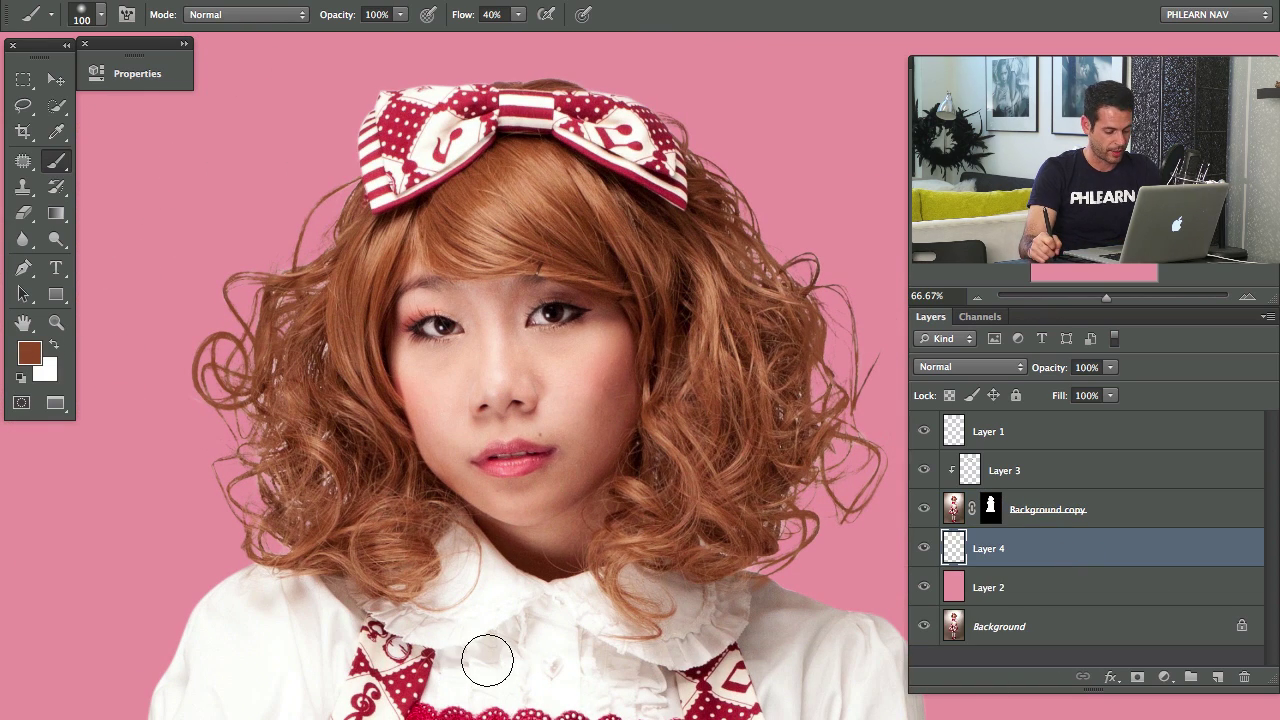
pyautogui.keyDown('alt'); pyautogui.click(456, 708); pyautogui.keyUp('alt')
pyautogui.moveTo(302, 380); pyautogui.dragTo(254, 381)
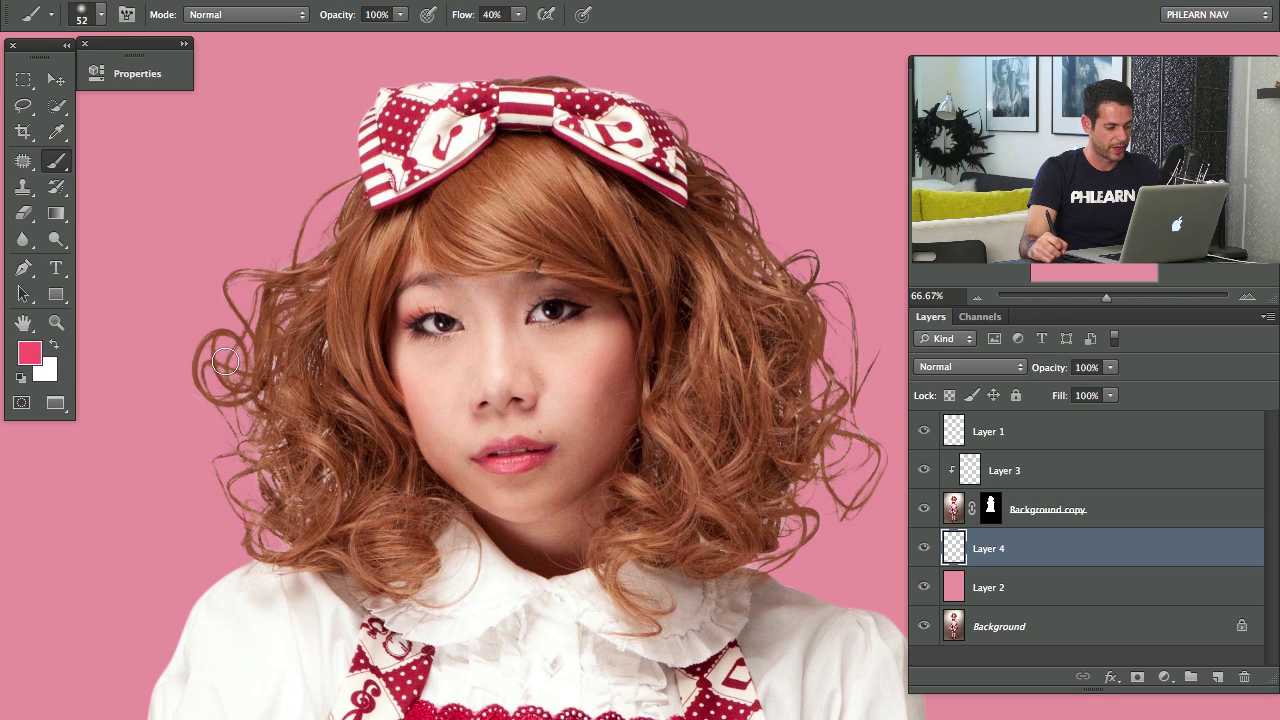
pyautogui.moveTo(160, 370)
pyautogui.mouseDown()
pyautogui.moveTo(332, 228)
pyautogui.moveTo(140, 350)
pyautogui.mouseUp()
# Raise the brush flow to 50% and paint more bright pink strokes behind the curls on the new layer.
pyautogui.hotkey('shift', '5')
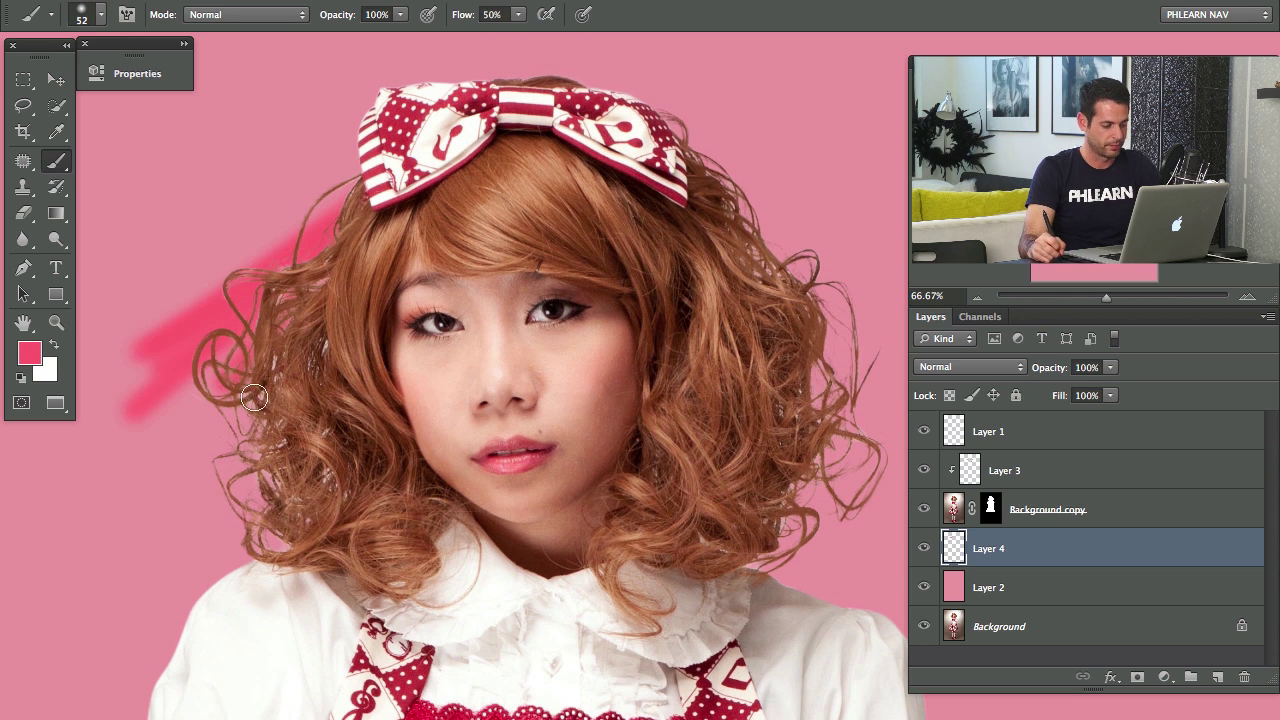
pyautogui.moveTo(262, 432); pyautogui.dragTo(120, 556)
pyautogui.moveTo(252, 490); pyautogui.dragTo(175, 605)
pyautogui.moveTo(720, 502)
pyautogui.mouseDown()
pyautogui.moveTo(880, 300)
pyautogui.moveTo(666, 311)
pyautogui.moveTo(700, 86)
pyautogui.moveTo(446, 131)
pyautogui.moveTo(320, 205)
pyautogui.moveTo(200, 150)
pyautogui.moveTo(330, 240)
pyautogui.mouseUp()
pyautogui.moveTo(649, 382); pyautogui.dragTo(673, 372)
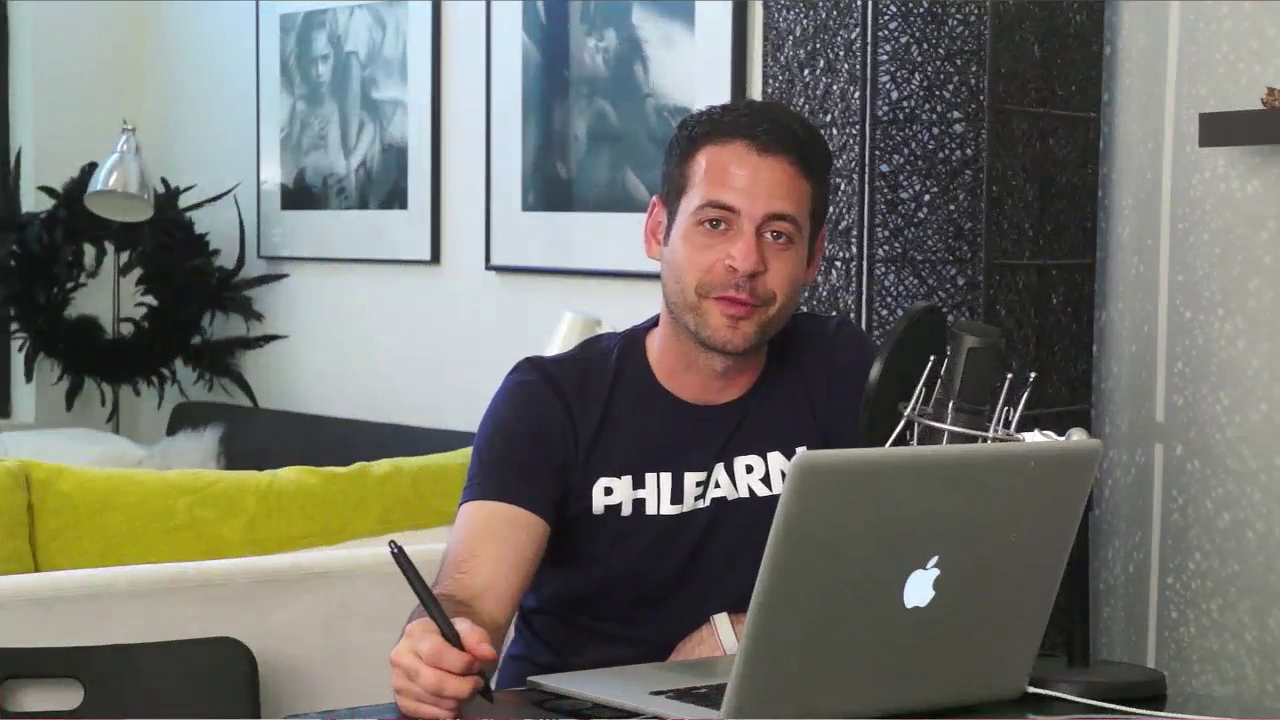